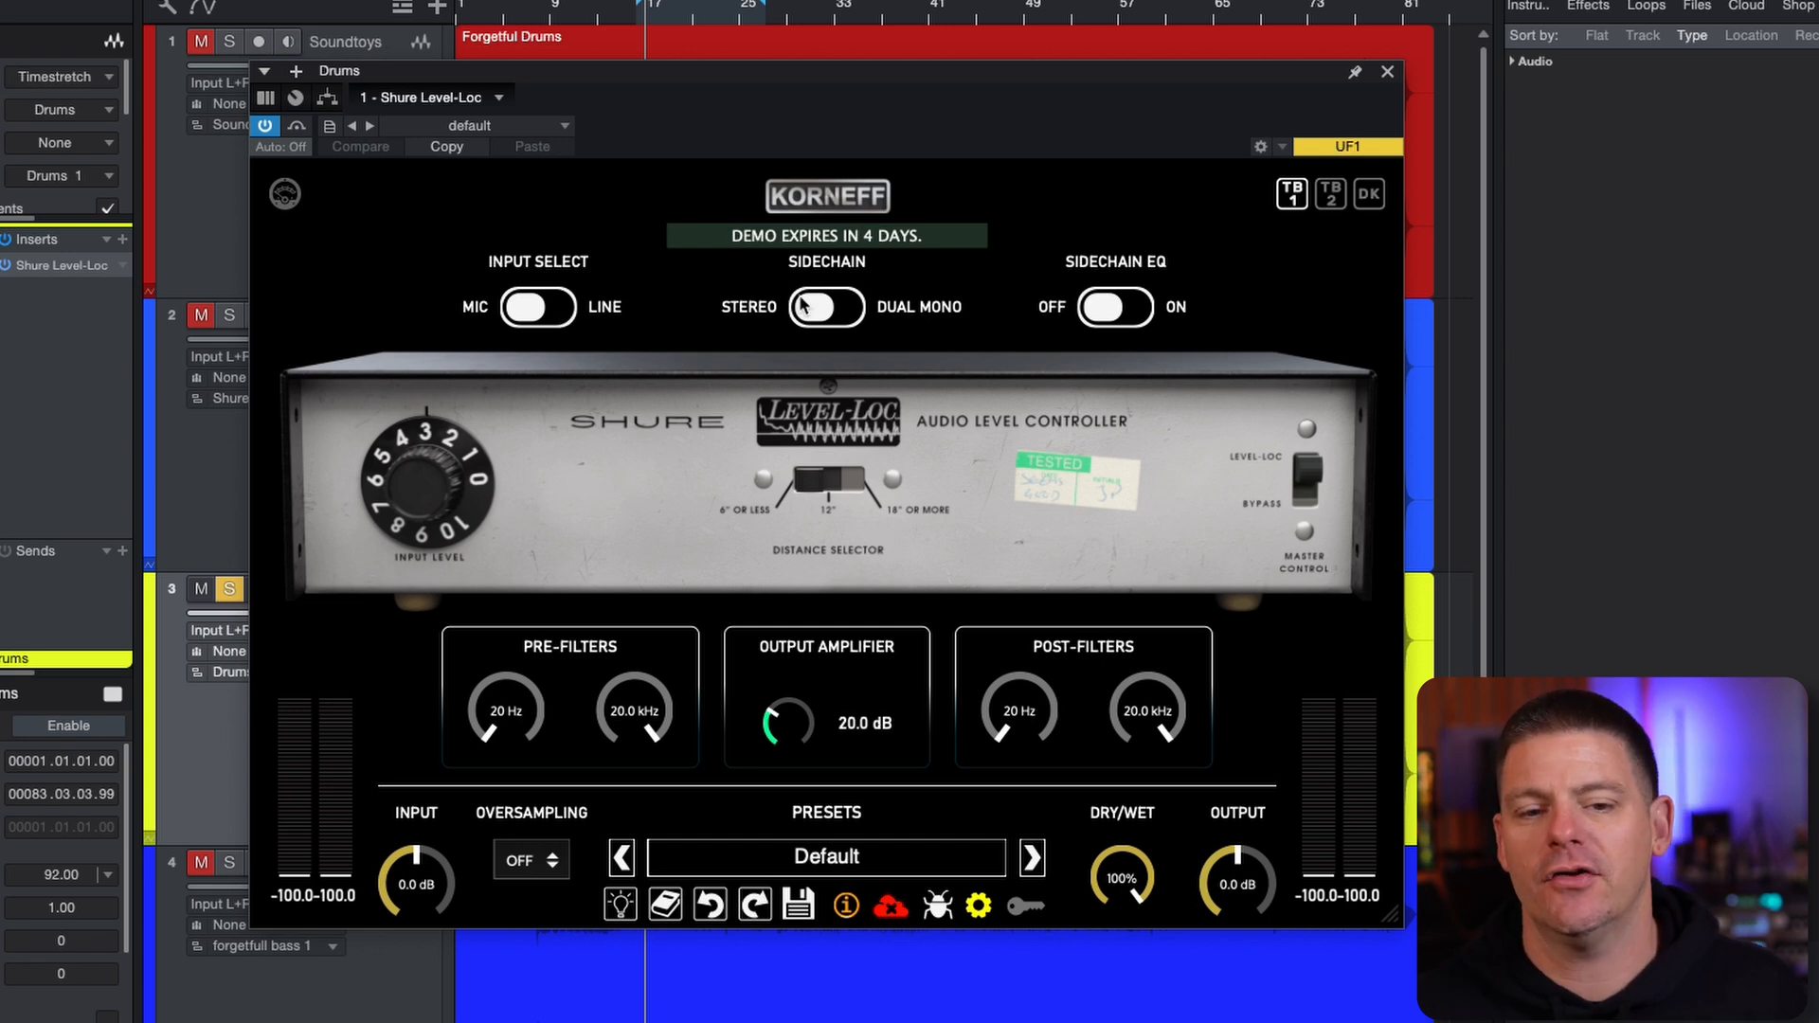
Try the sidechain in Dual Mono and return it to Stereo, and turn the sidechain EQ on and off again
left_click(827, 313)
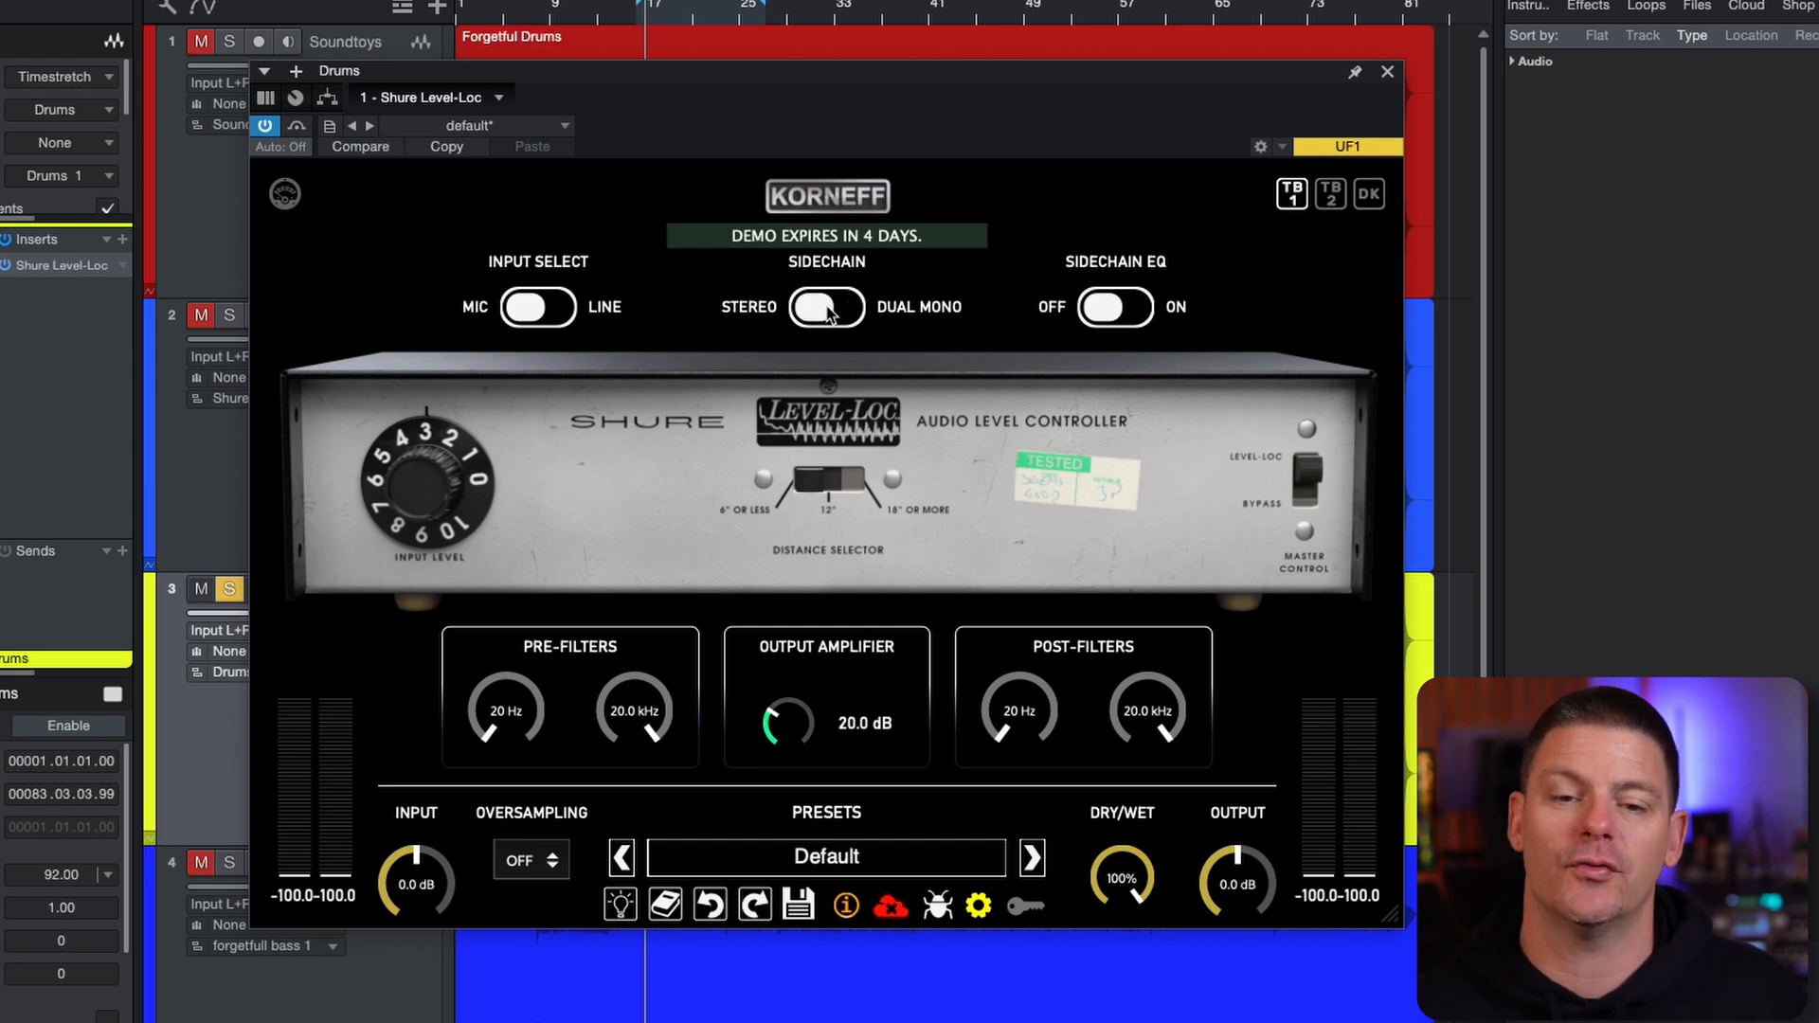
left_click(827, 313)
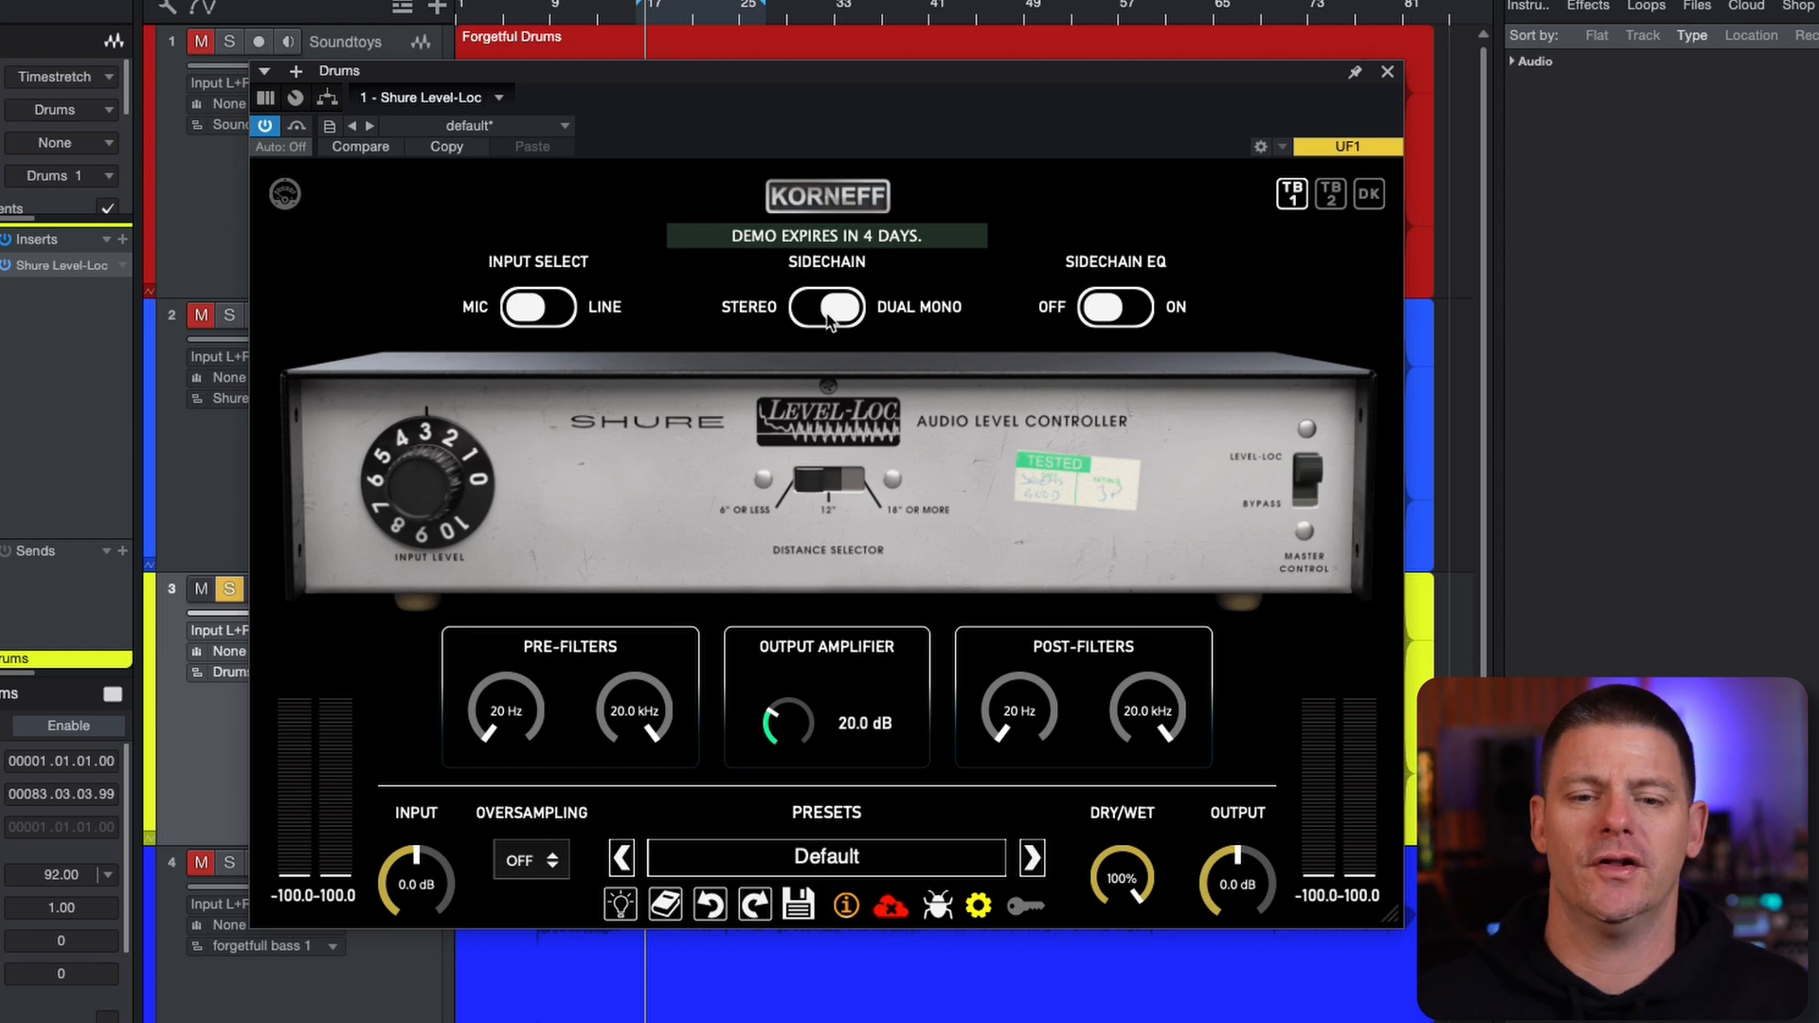
left_click(827, 313)
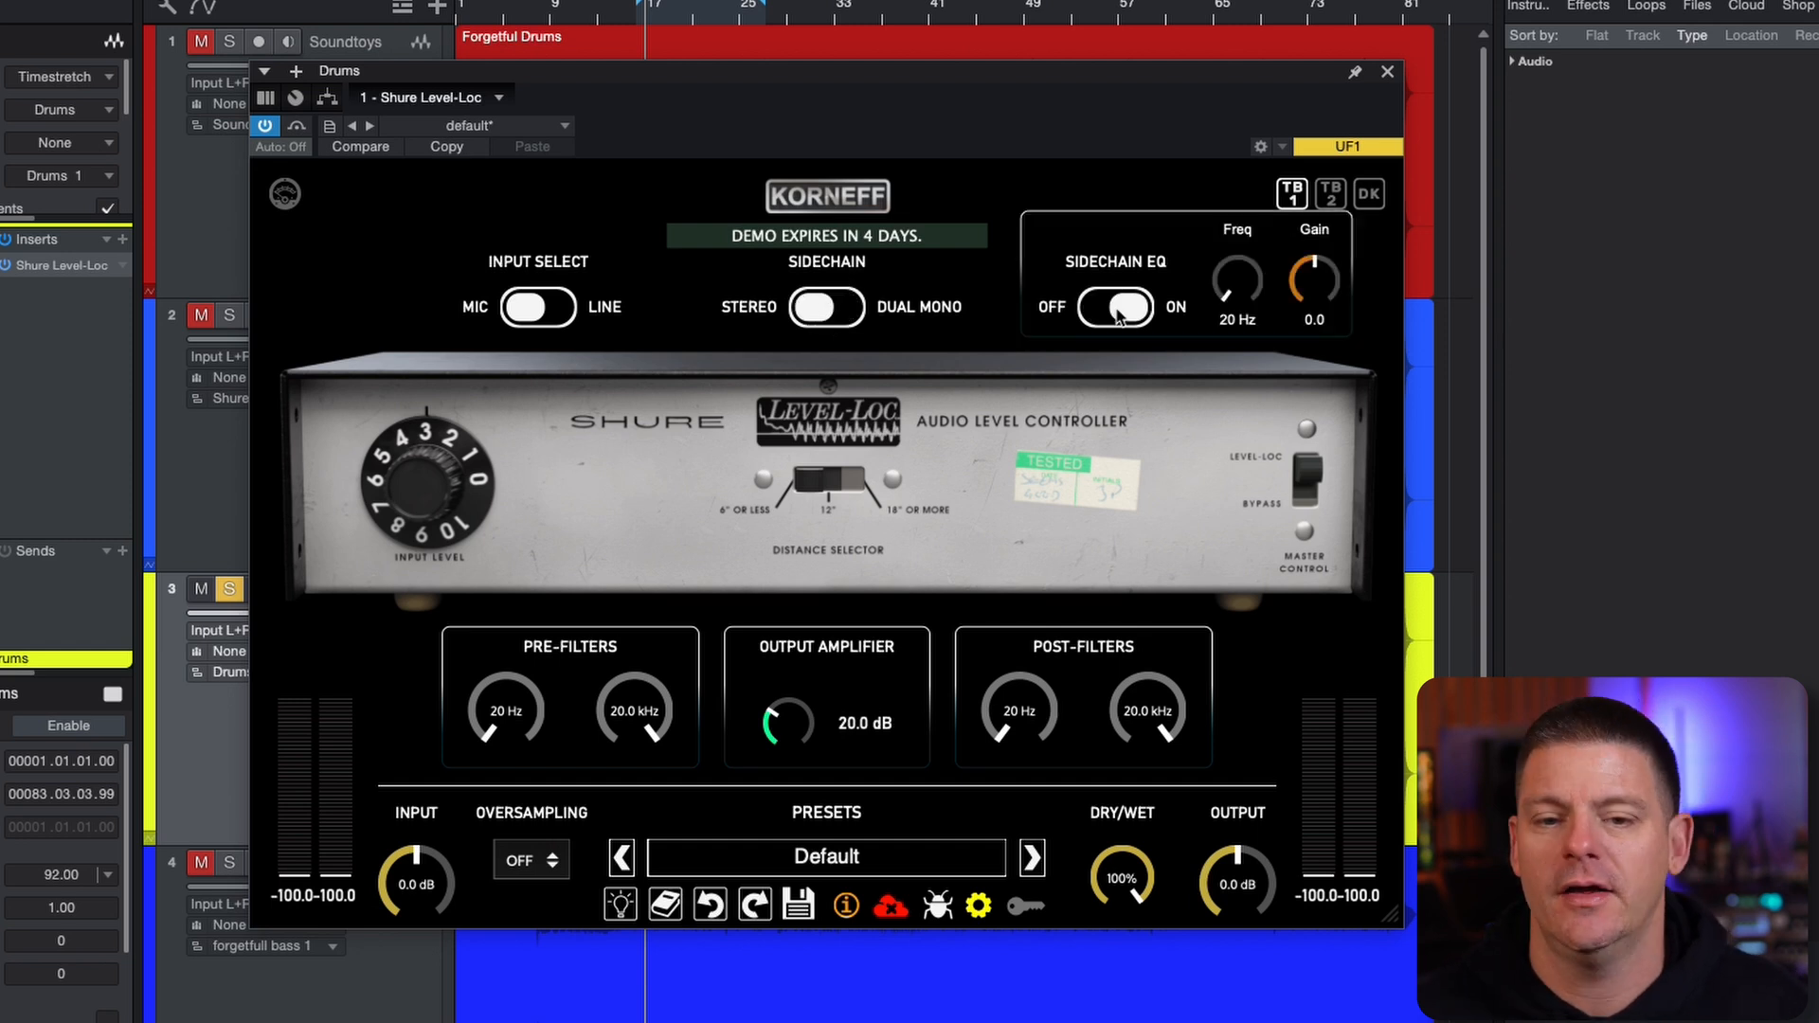
left_click_drag(1236, 294, 1273, 379)
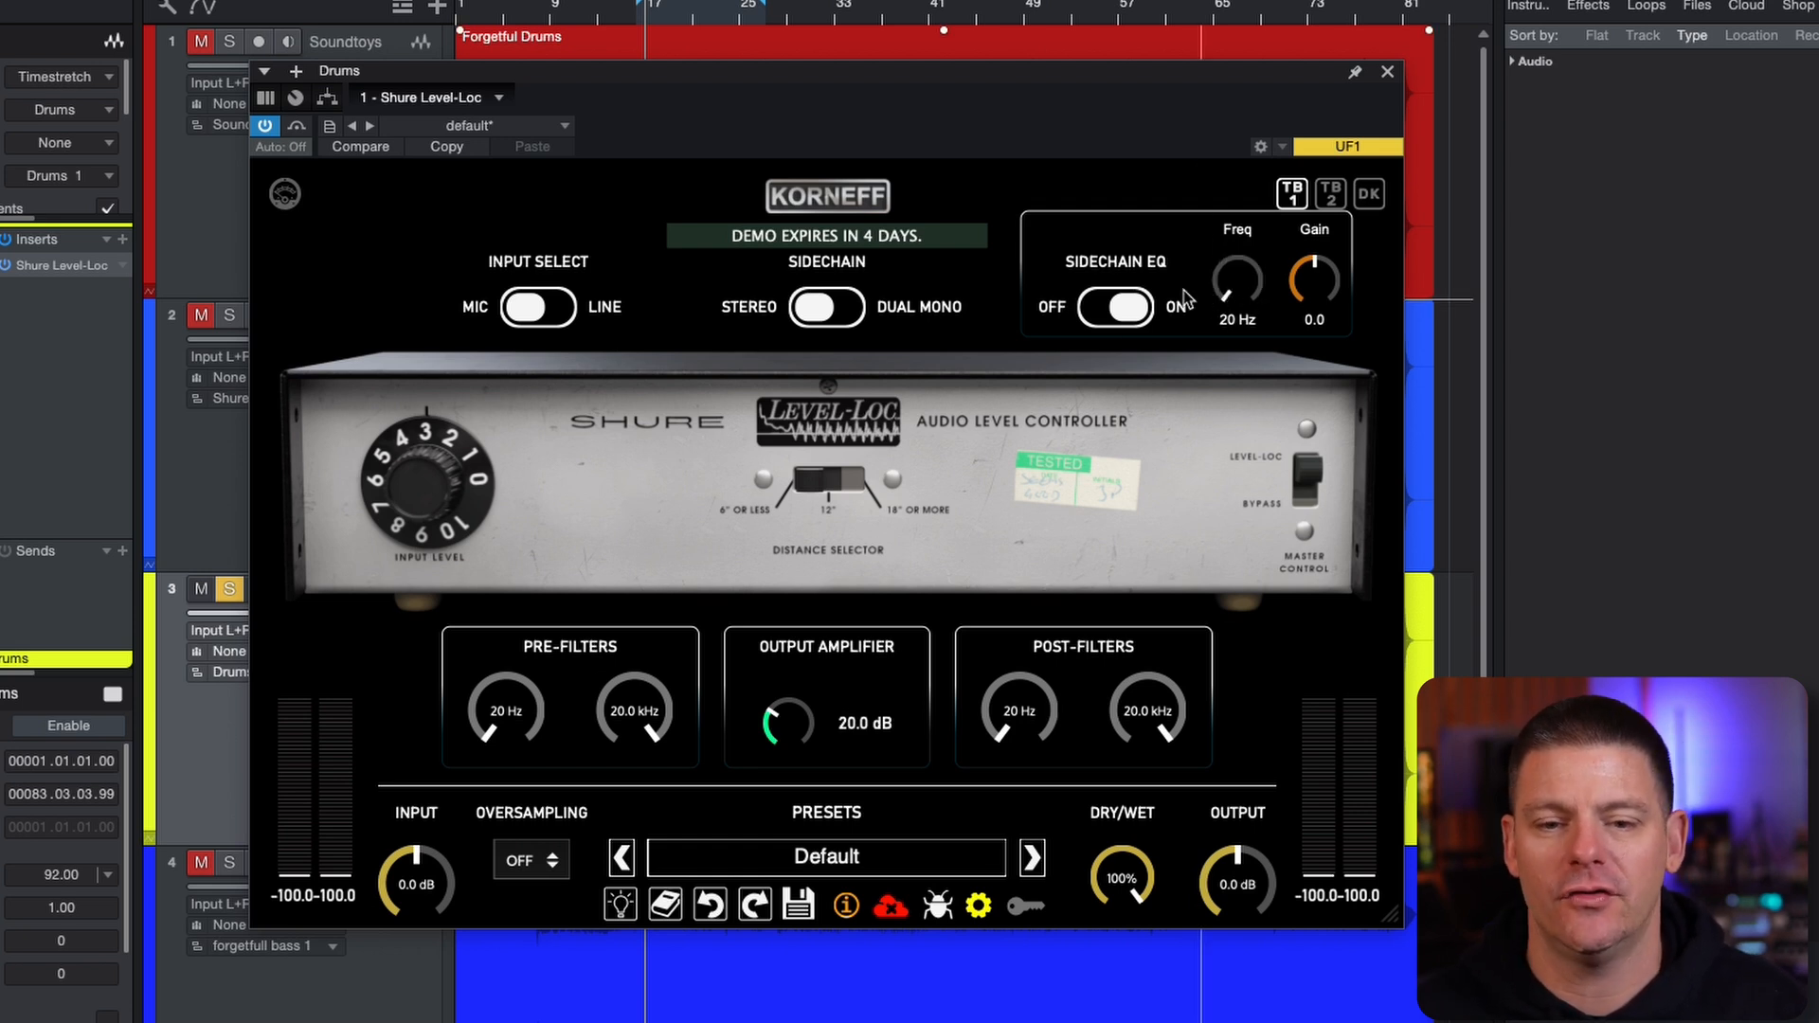
left_click(1128, 311)
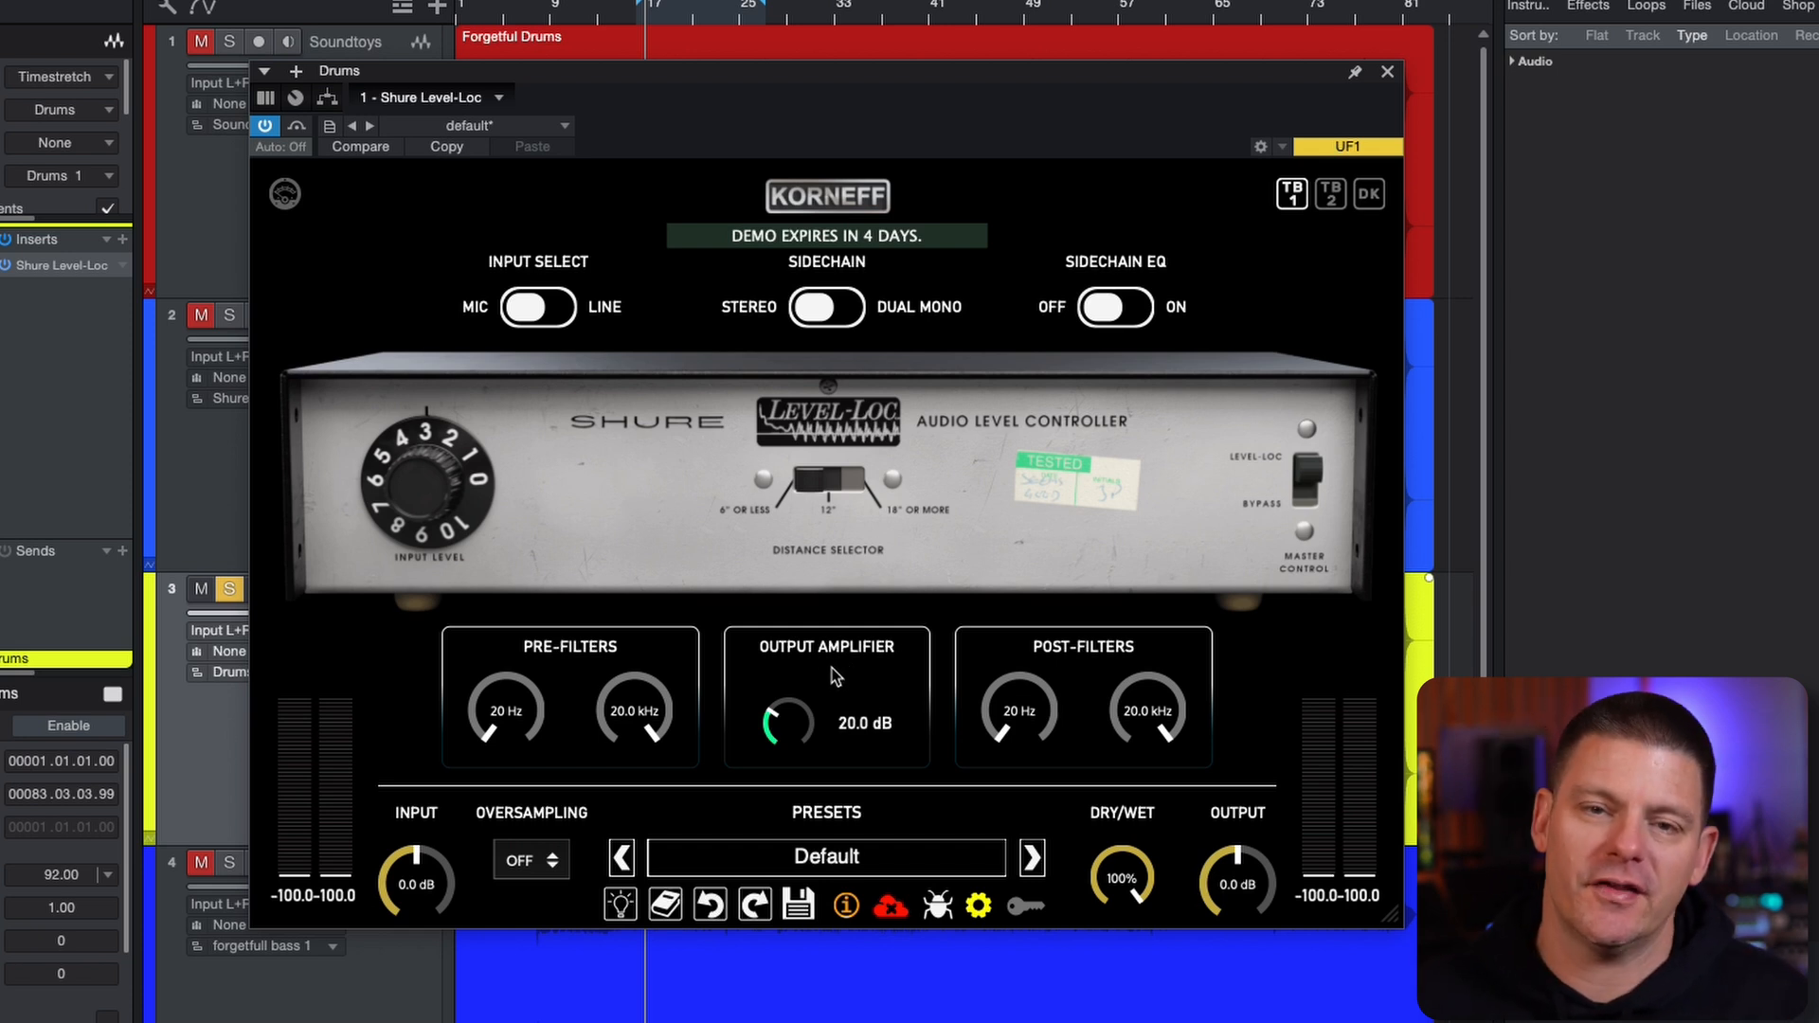
Show the plug-in's internal circuit view and examine the microphone load choices and the output select switch without changing them
left_click(850, 201)
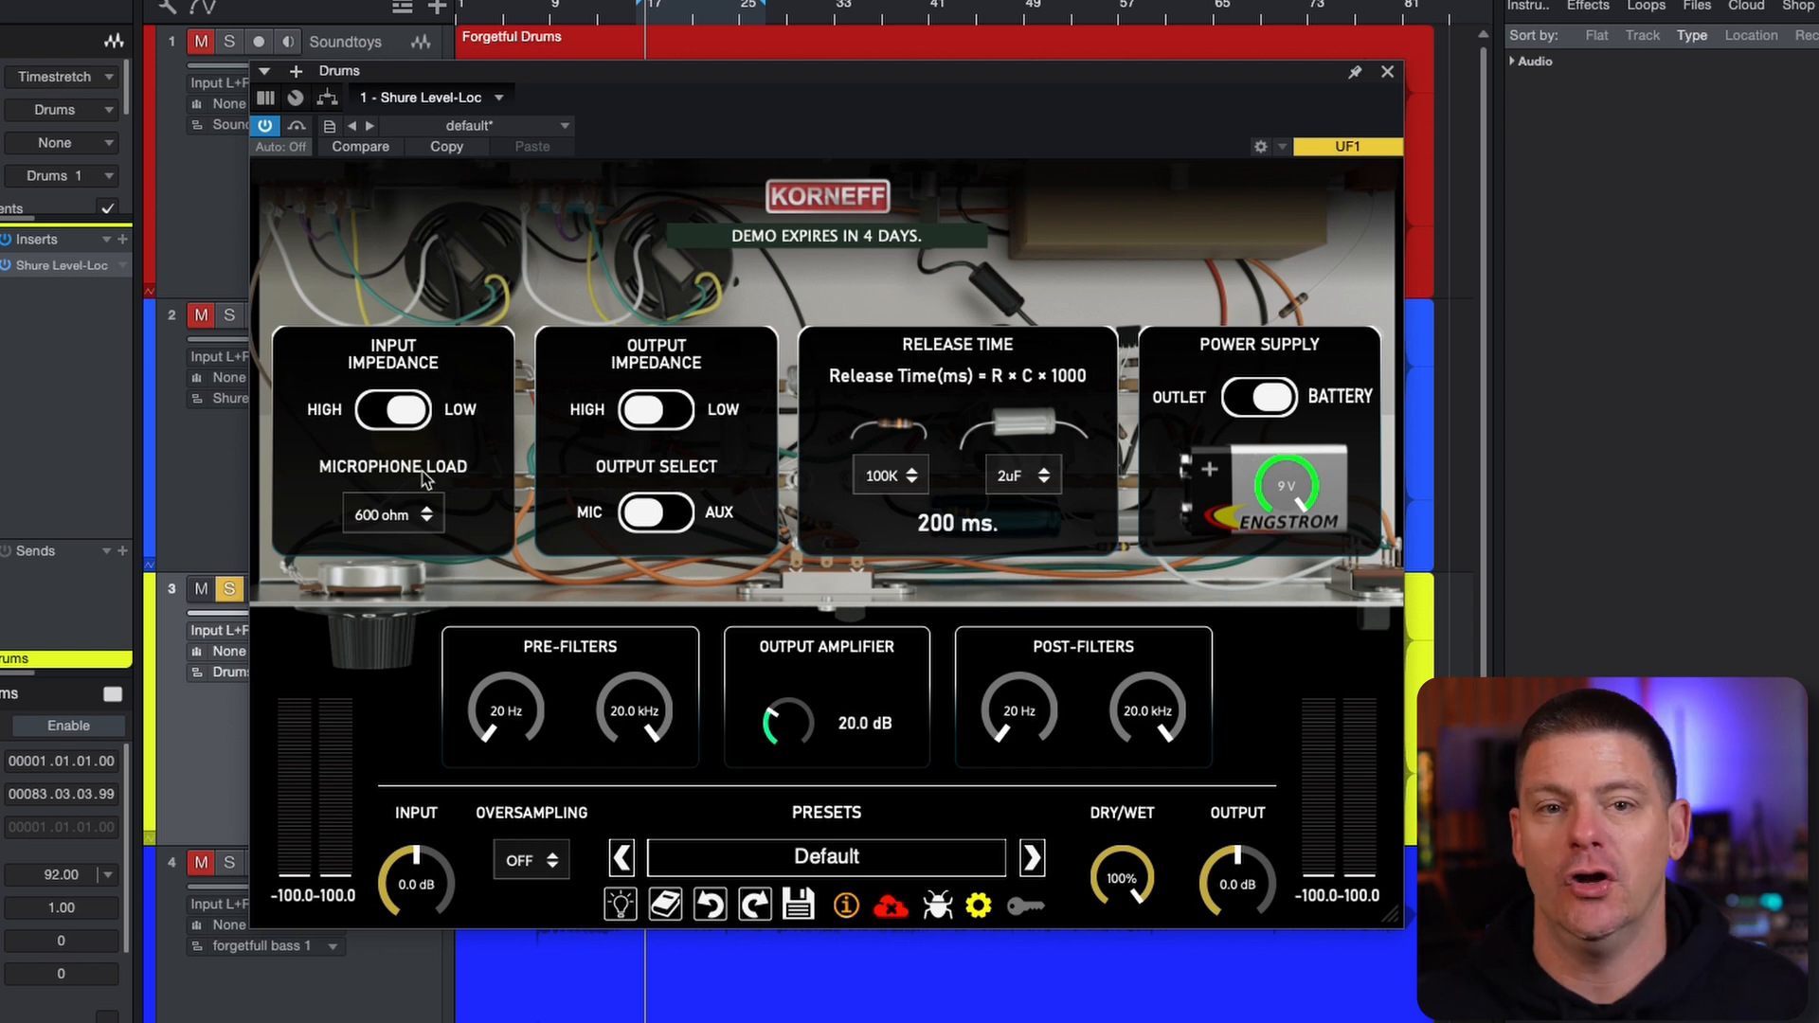
left_click(419, 515)
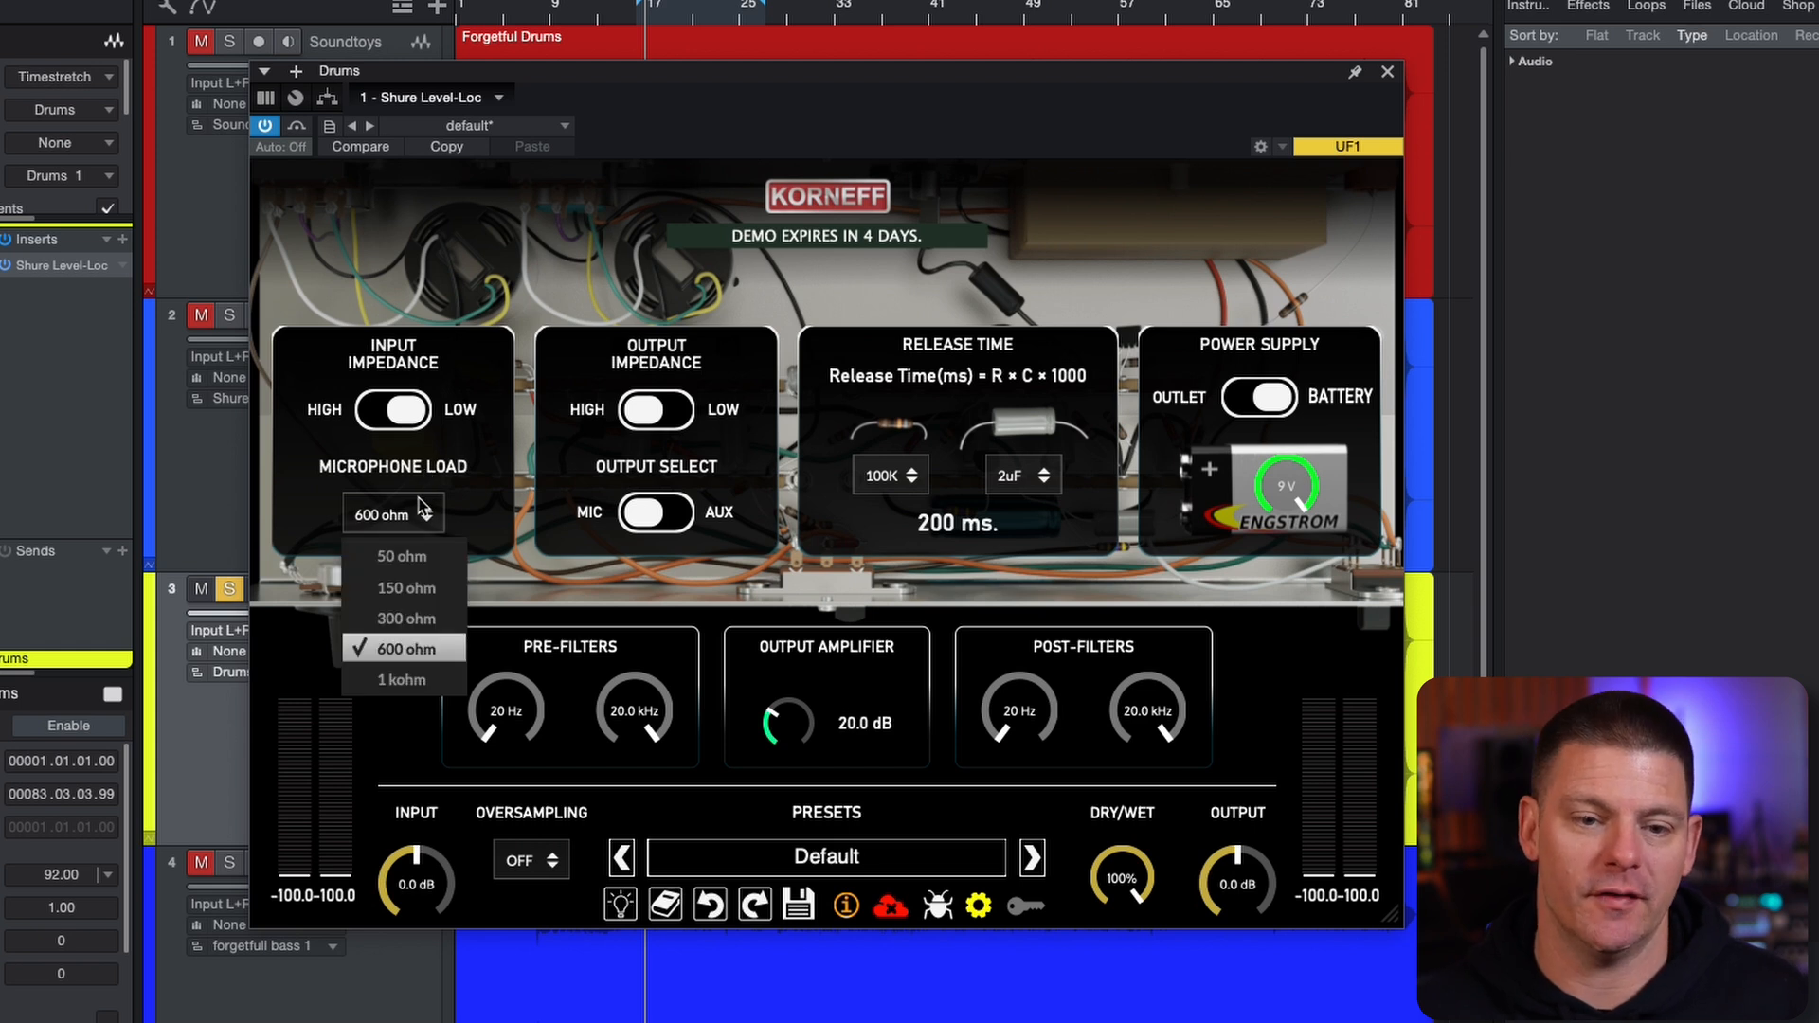
left_click(480, 500)
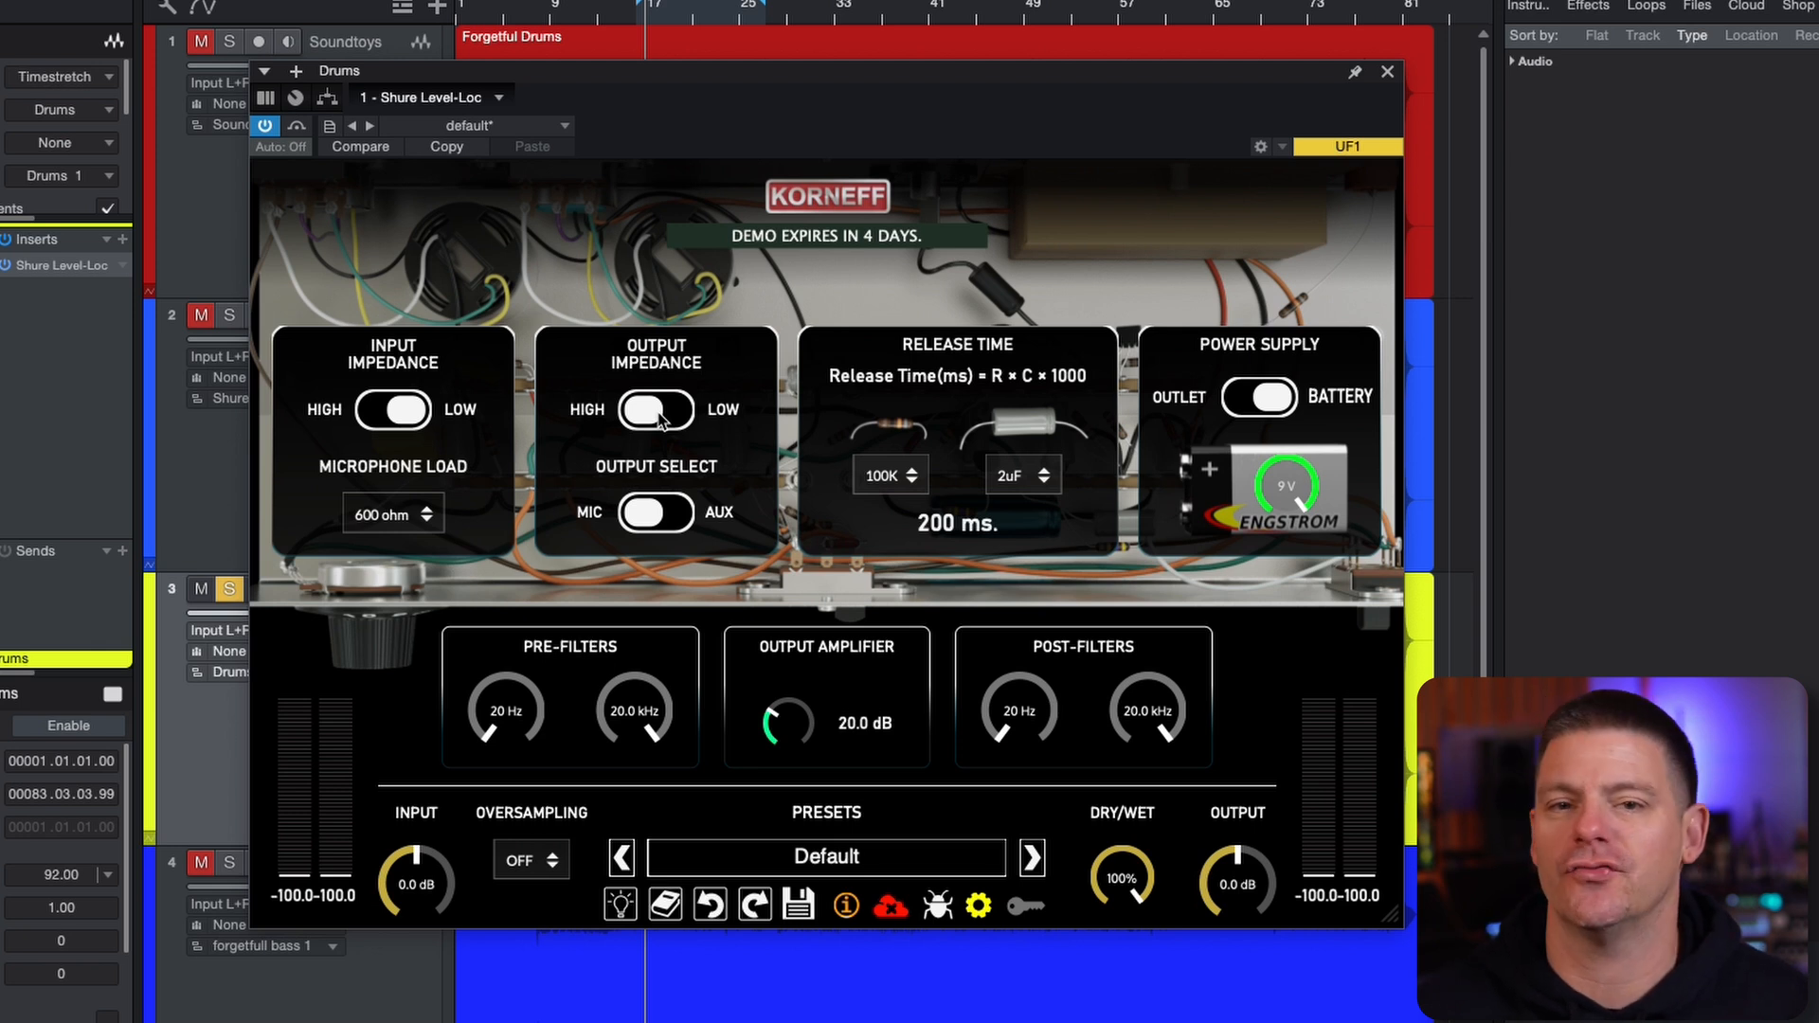
left_click(668, 514)
left_click(668, 516)
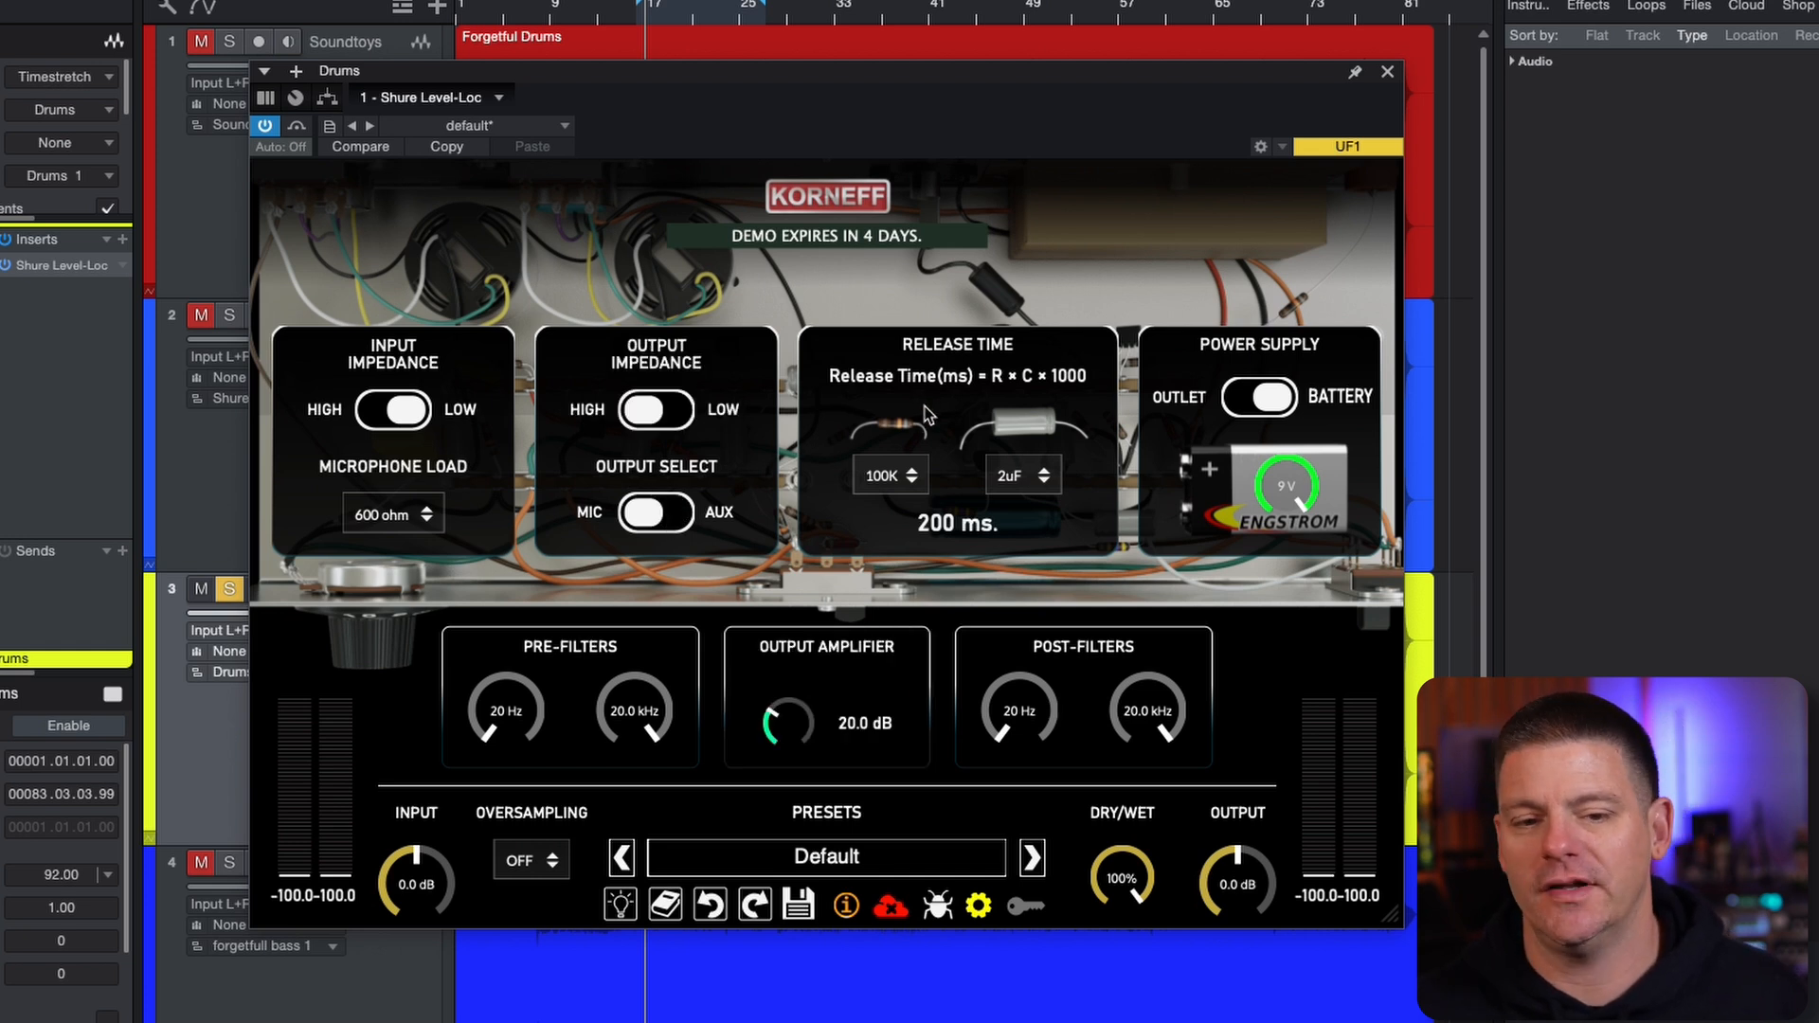
Try a 1M release-time resistor, and settle on a 1uF capacitor with a 47K resistor
left_click(898, 476)
left_click(898, 611)
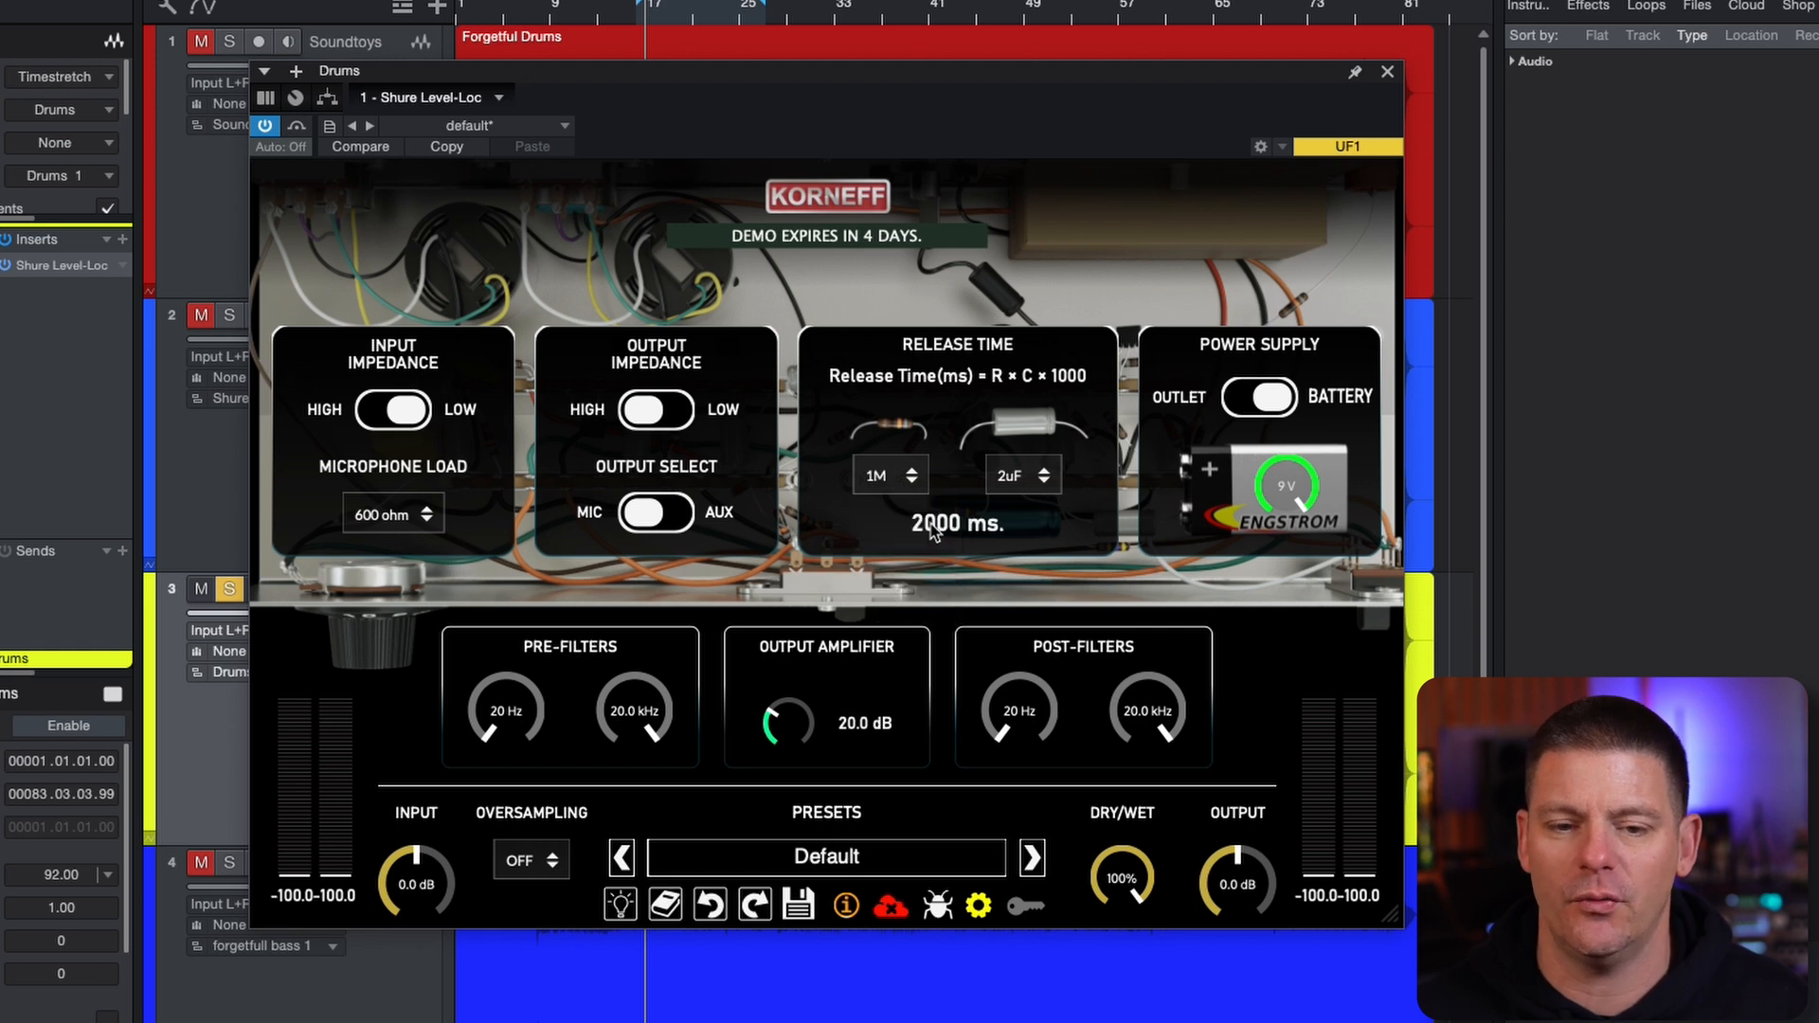
left_click(1028, 482)
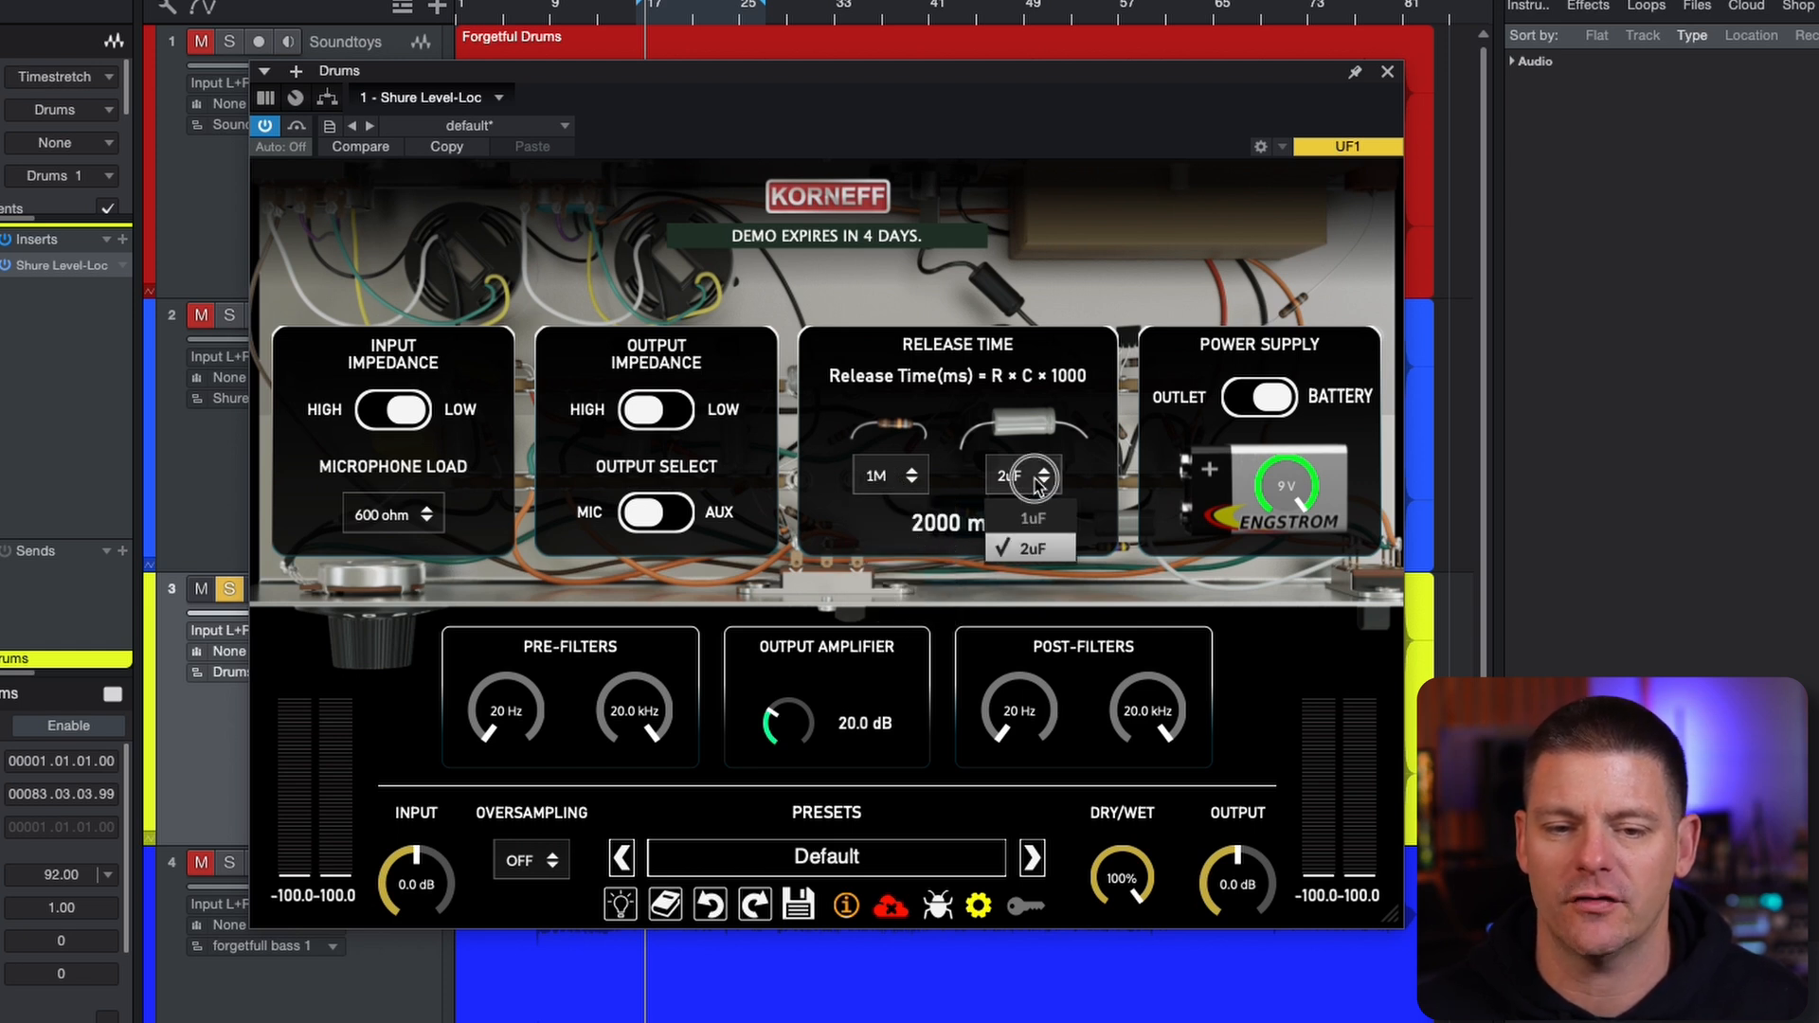
left_click(1021, 536)
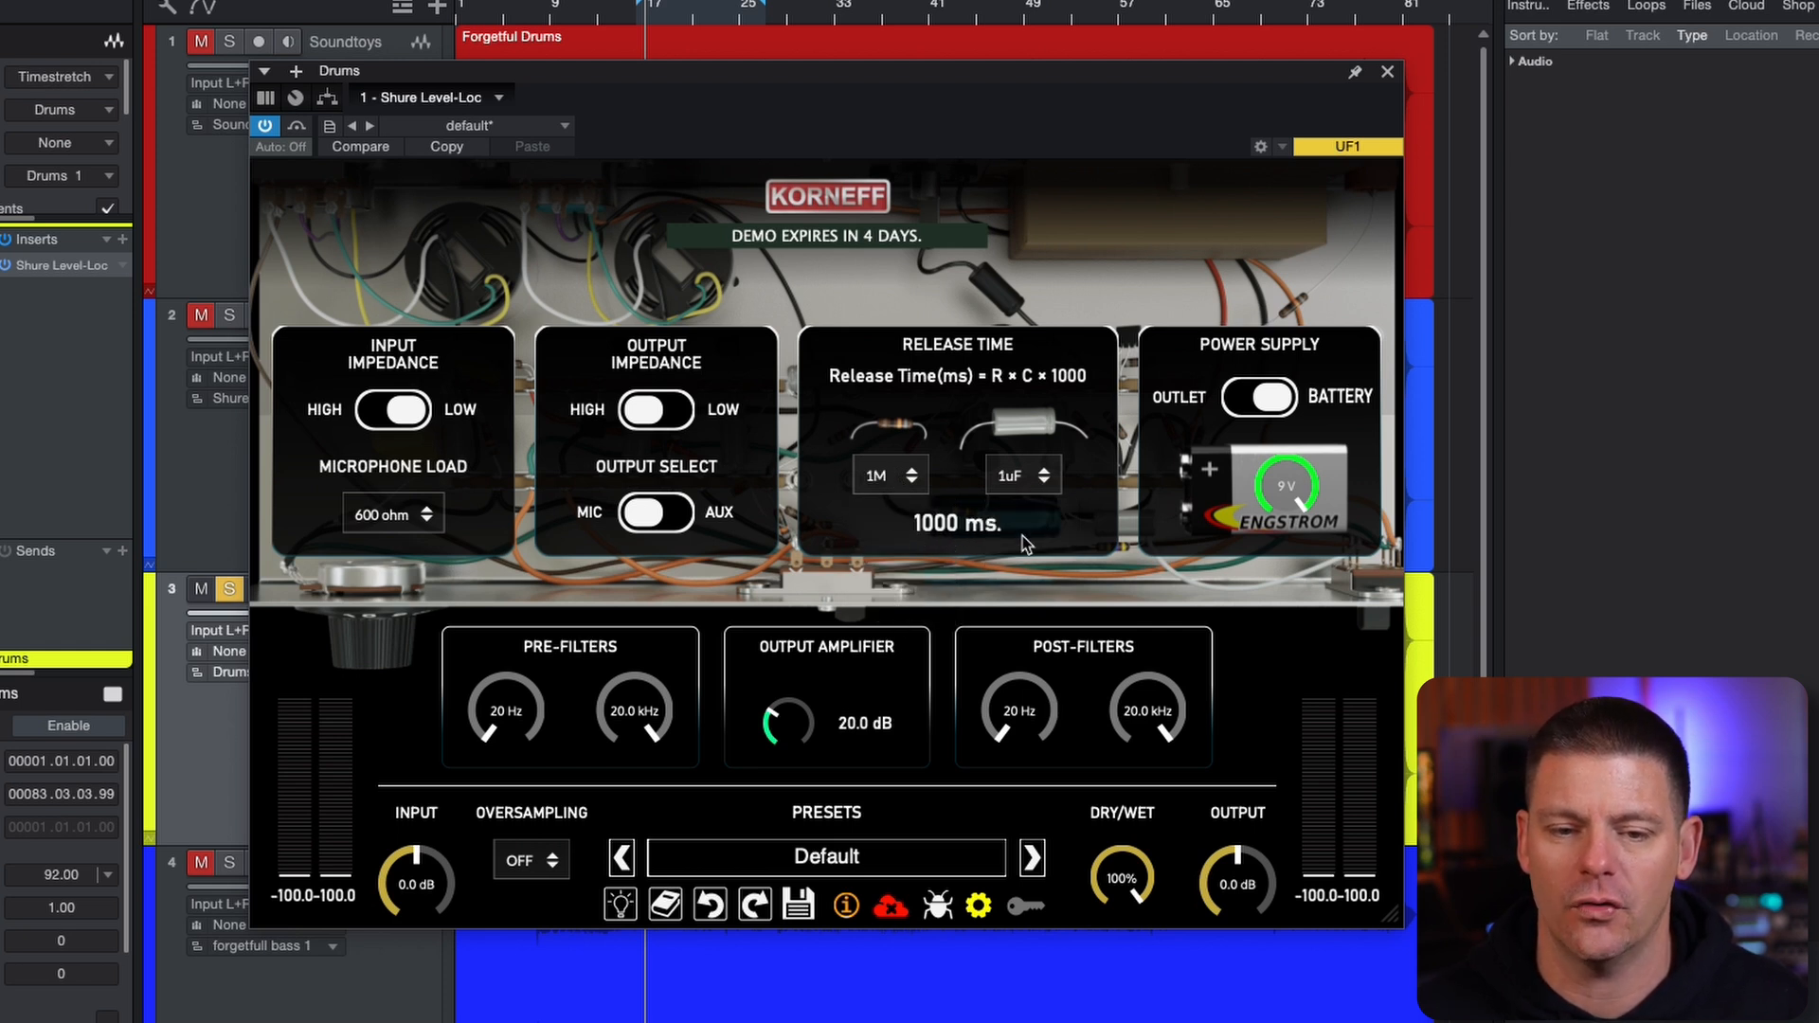
left_click(911, 475)
left_click(907, 512)
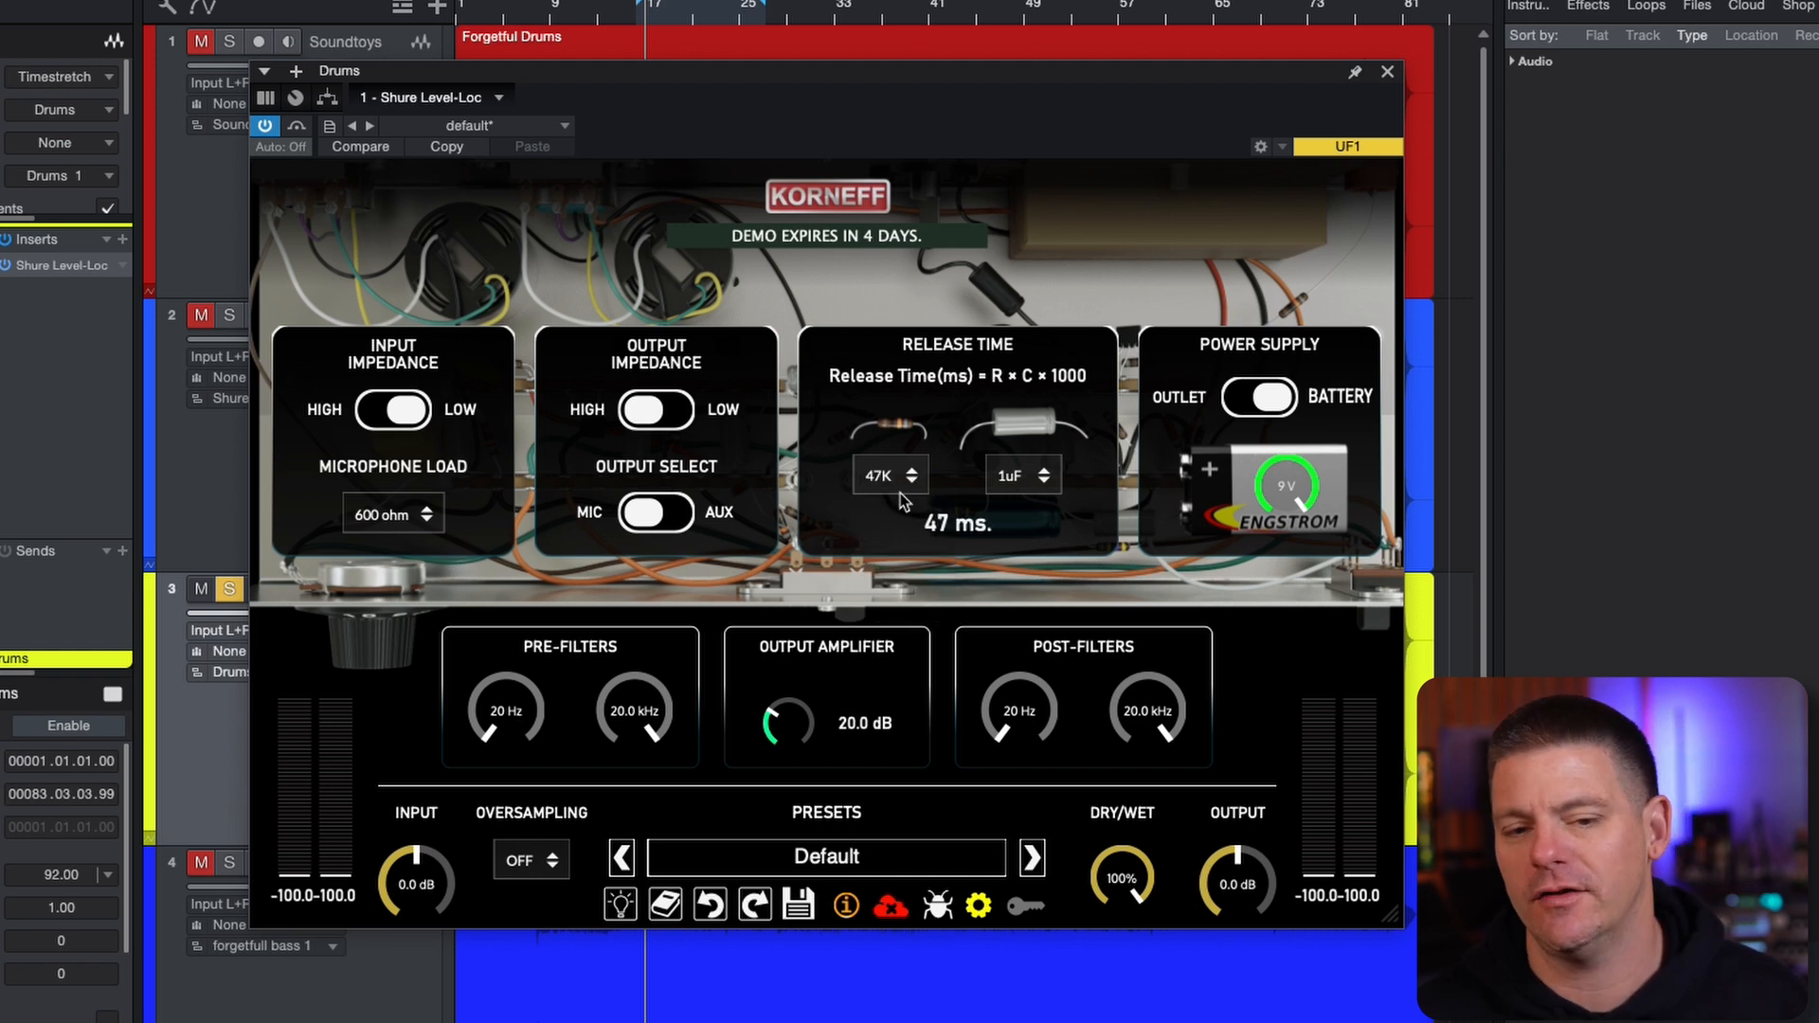
left_click(901, 493)
left_click(902, 436)
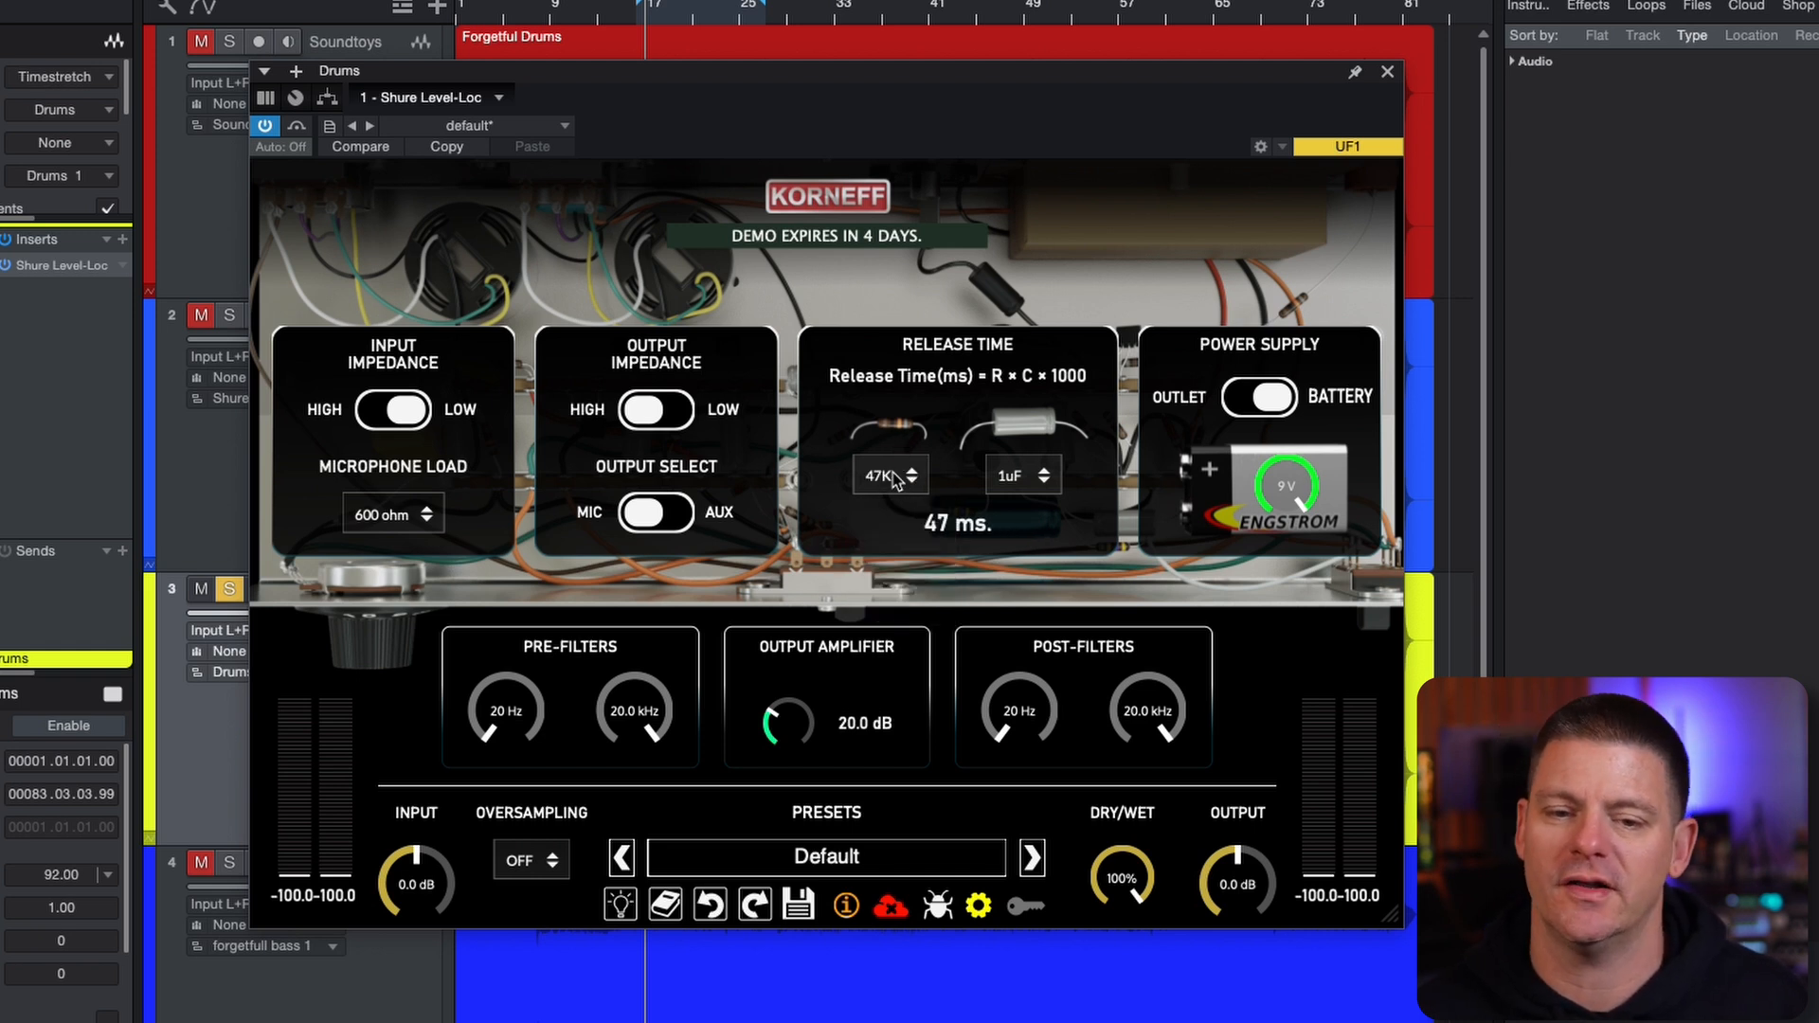
Switch the power supply to Outlet and back to Battery, and adjust the battery voltage
left_click(1274, 400)
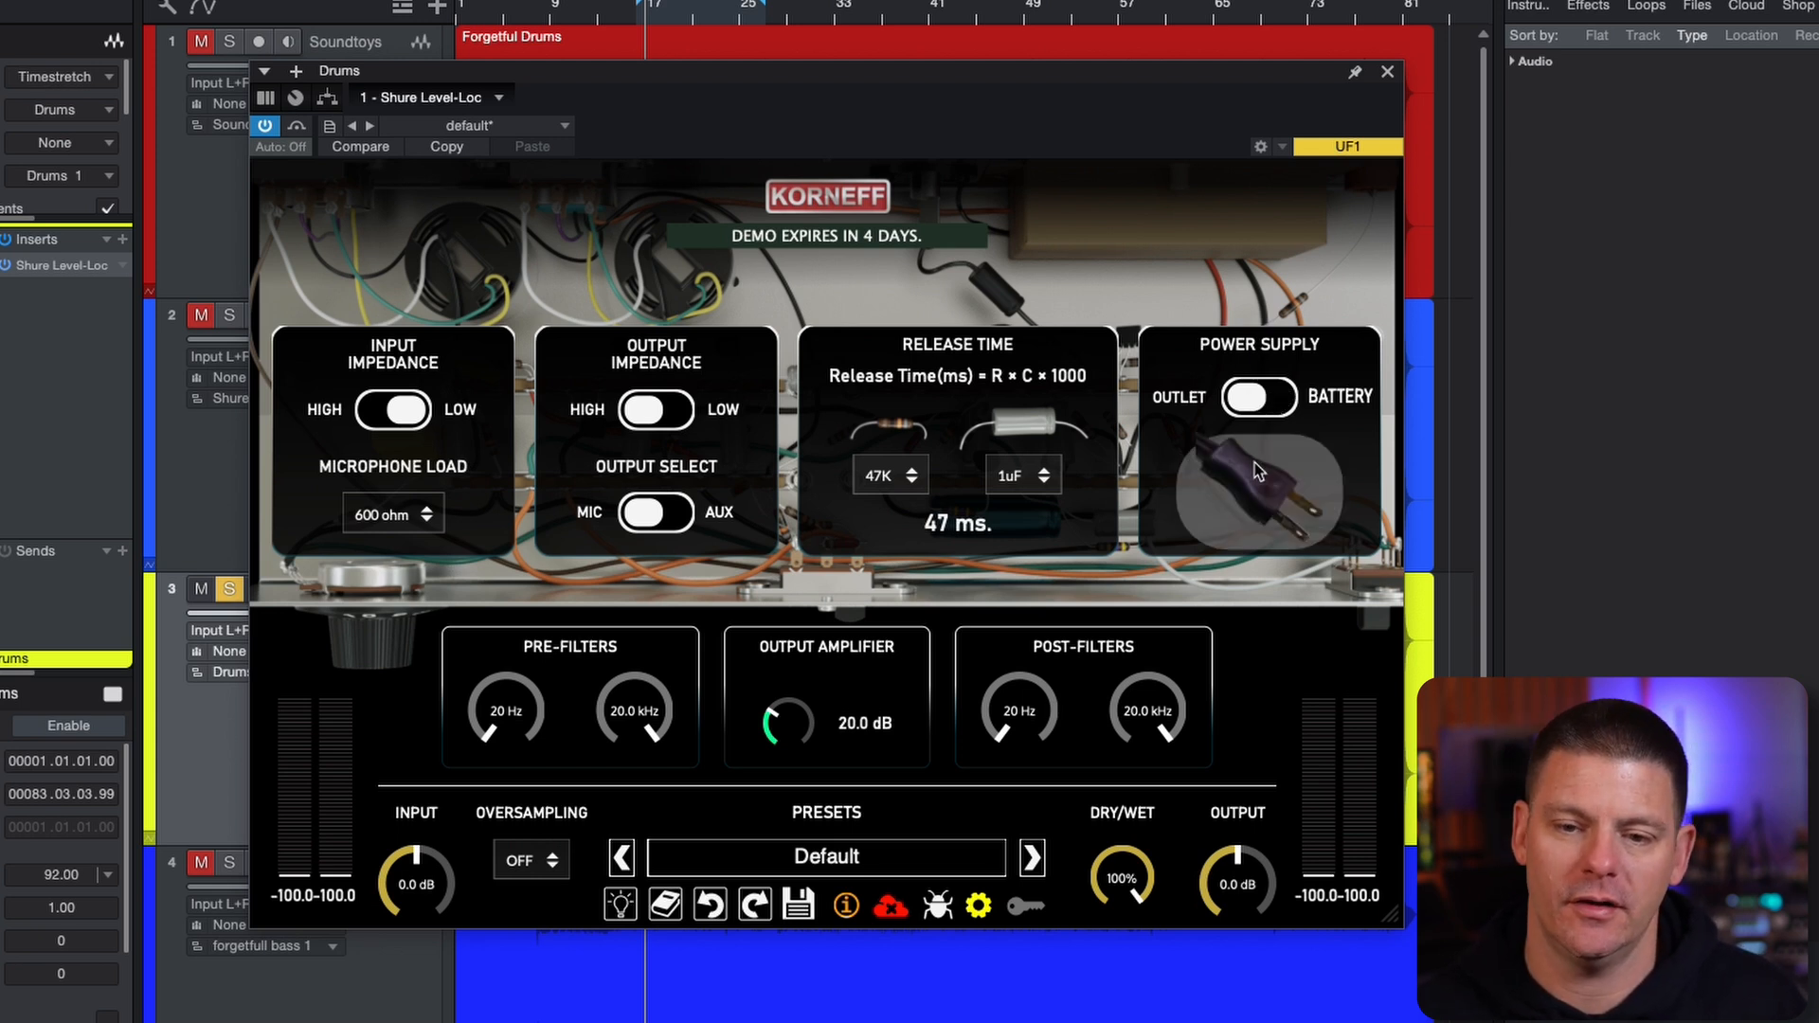
left_click(1263, 402)
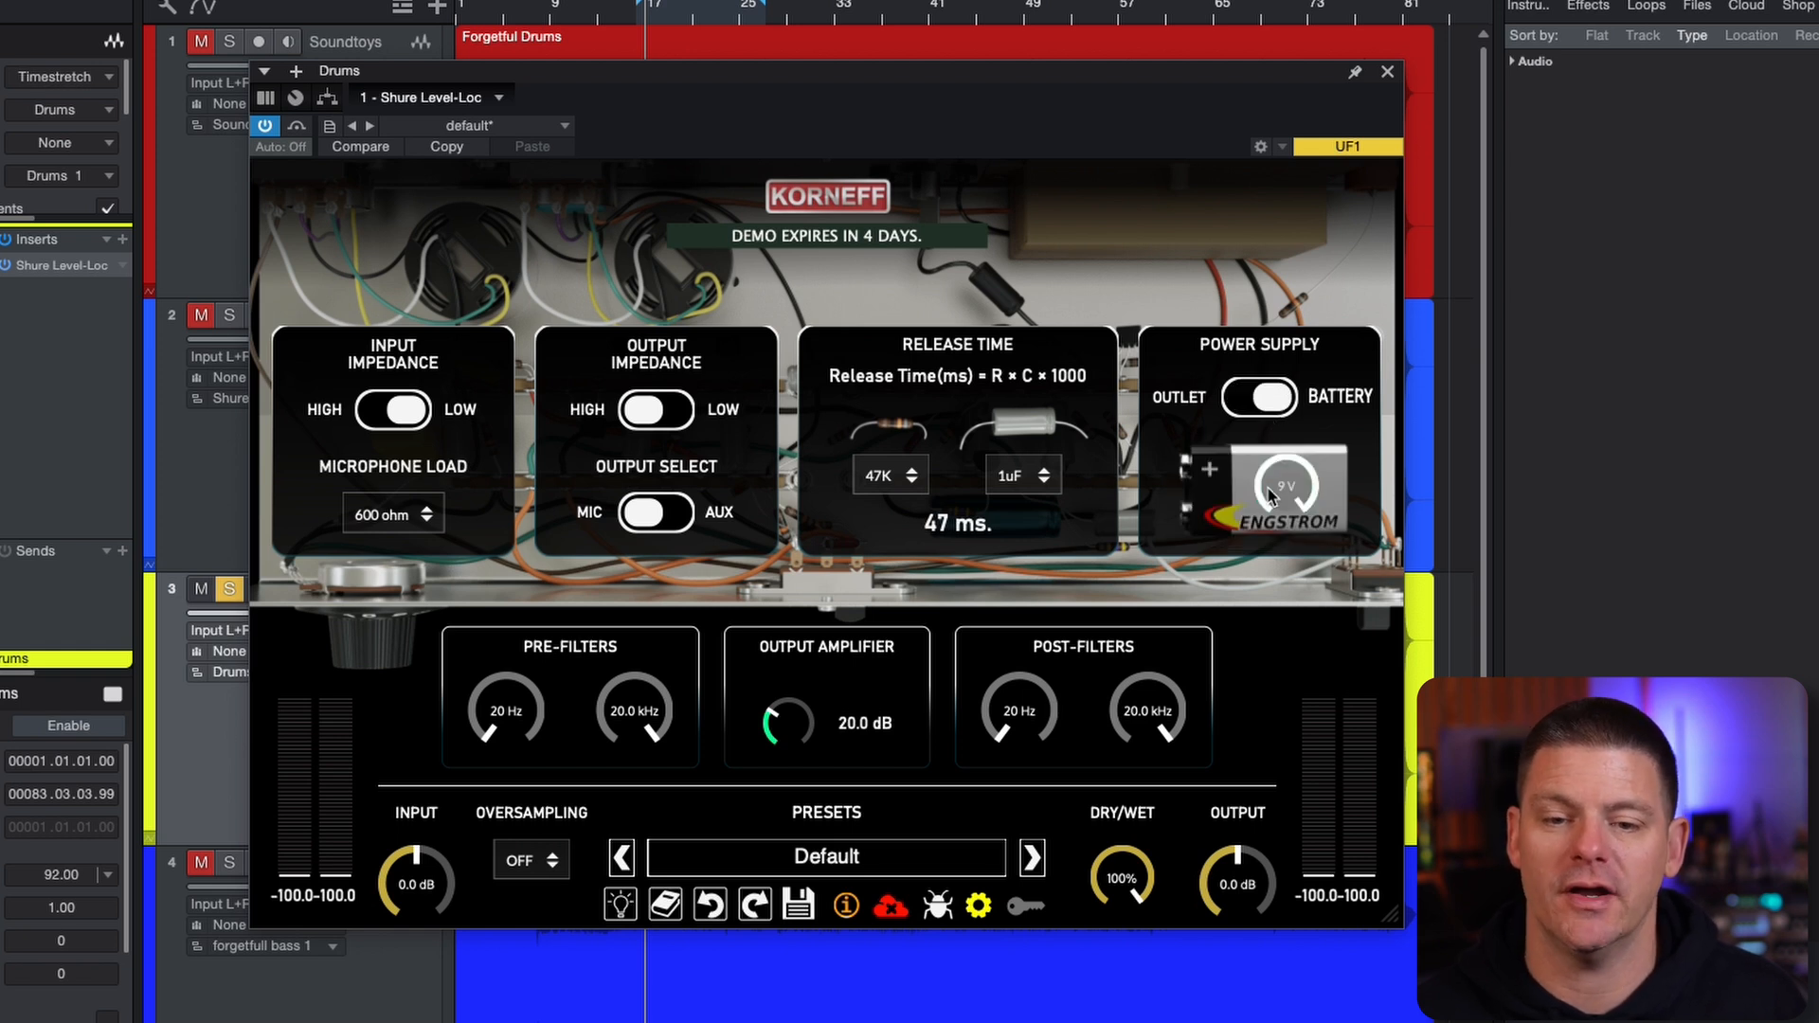
left_click_drag(1284, 527, 1288, 359)
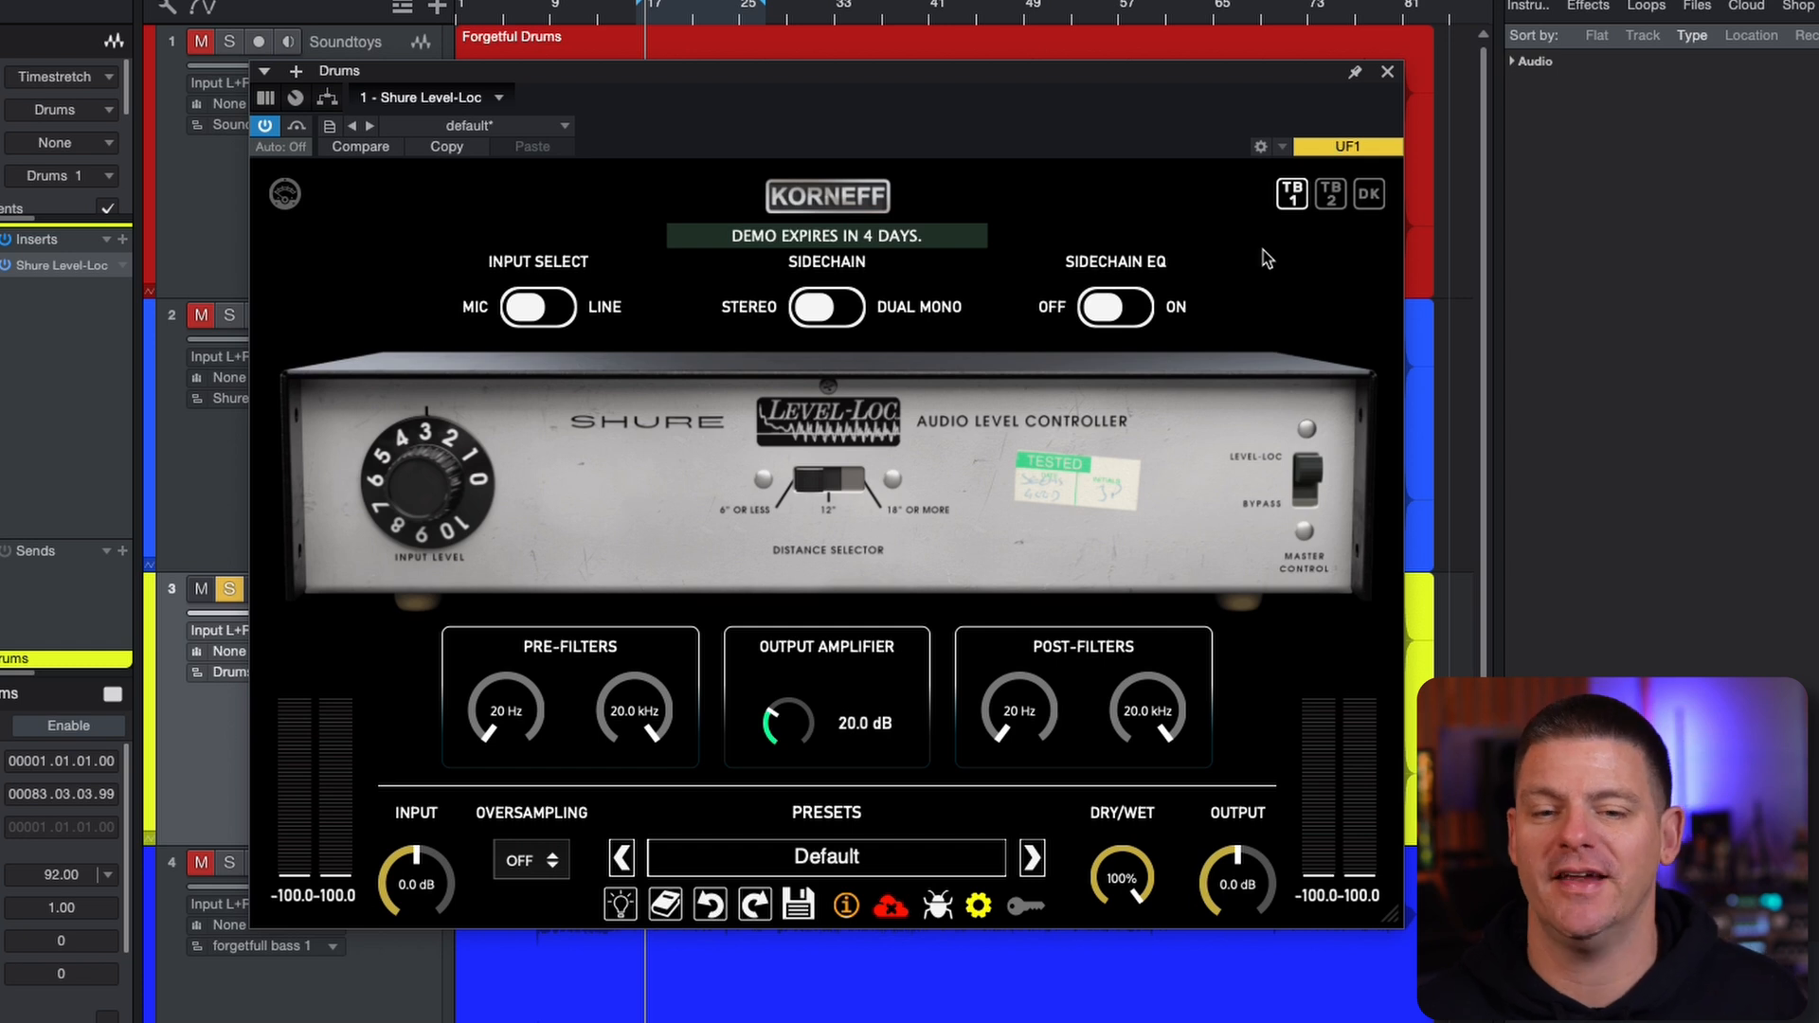
Compare the TB1, TB2 and DK unit models by switching repeatedly between them, finishing on TB1
left_click(1341, 197)
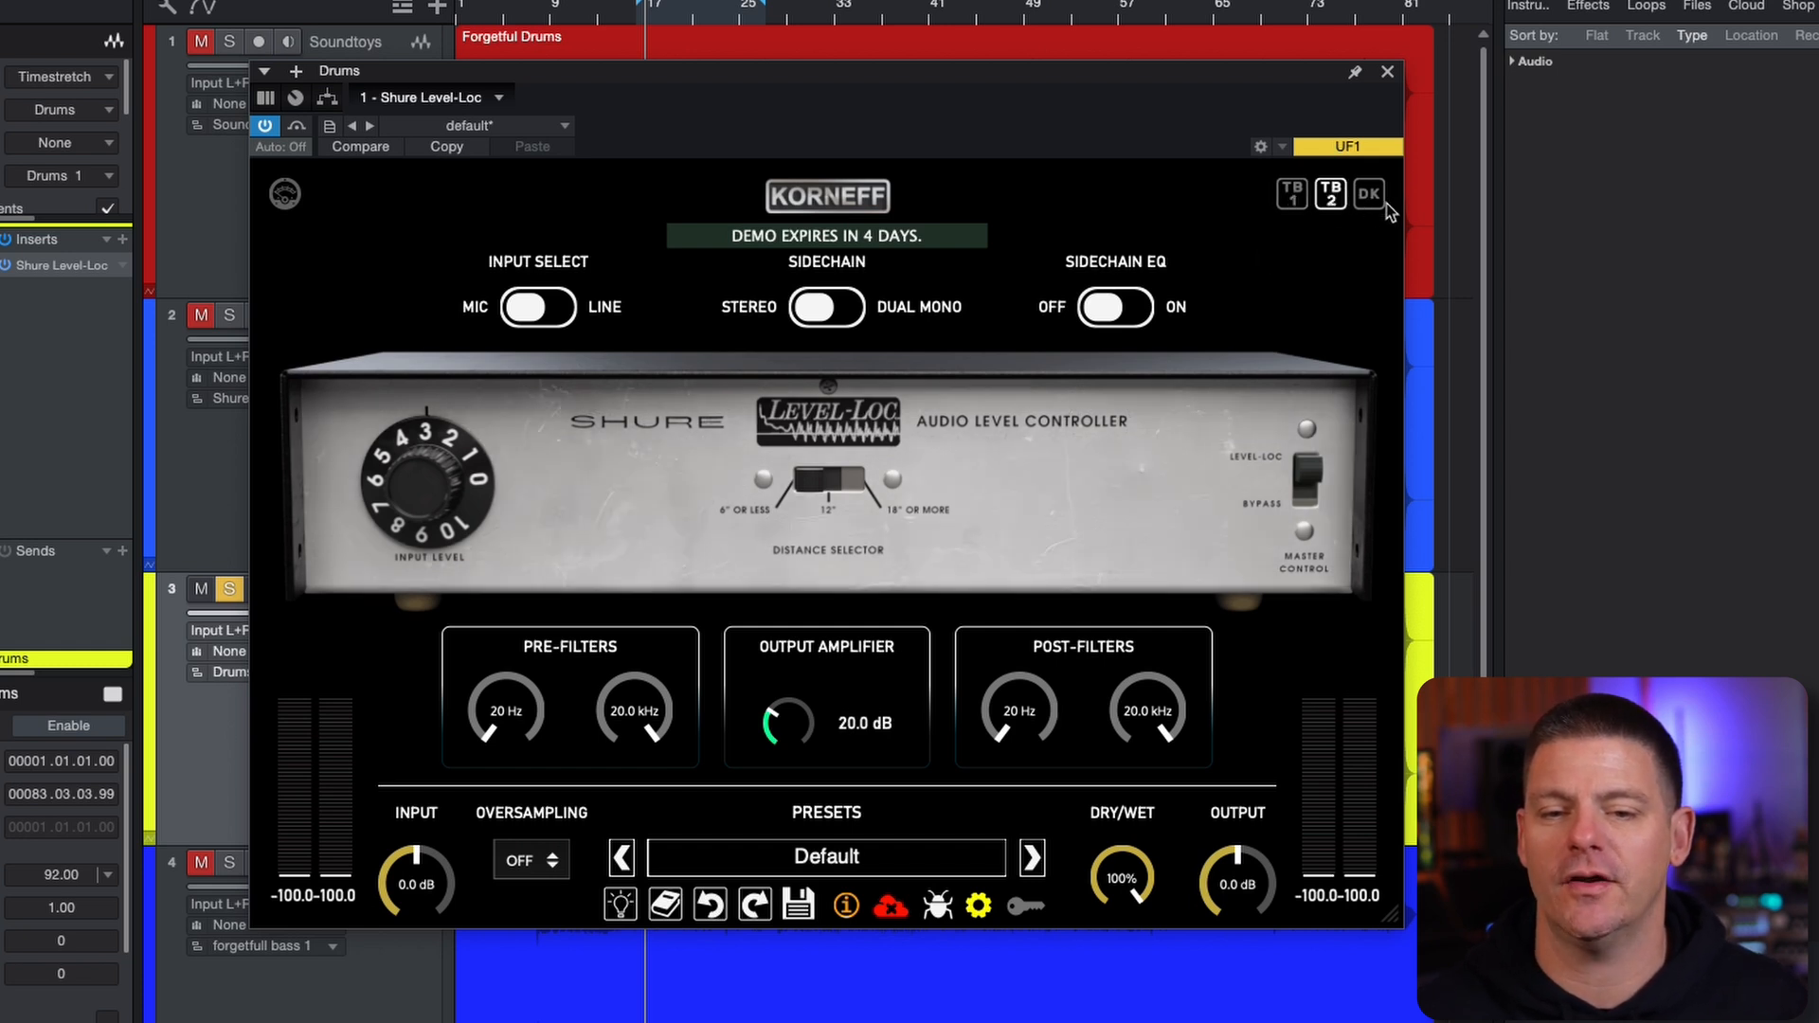
left_click(1378, 201)
left_click(1304, 200)
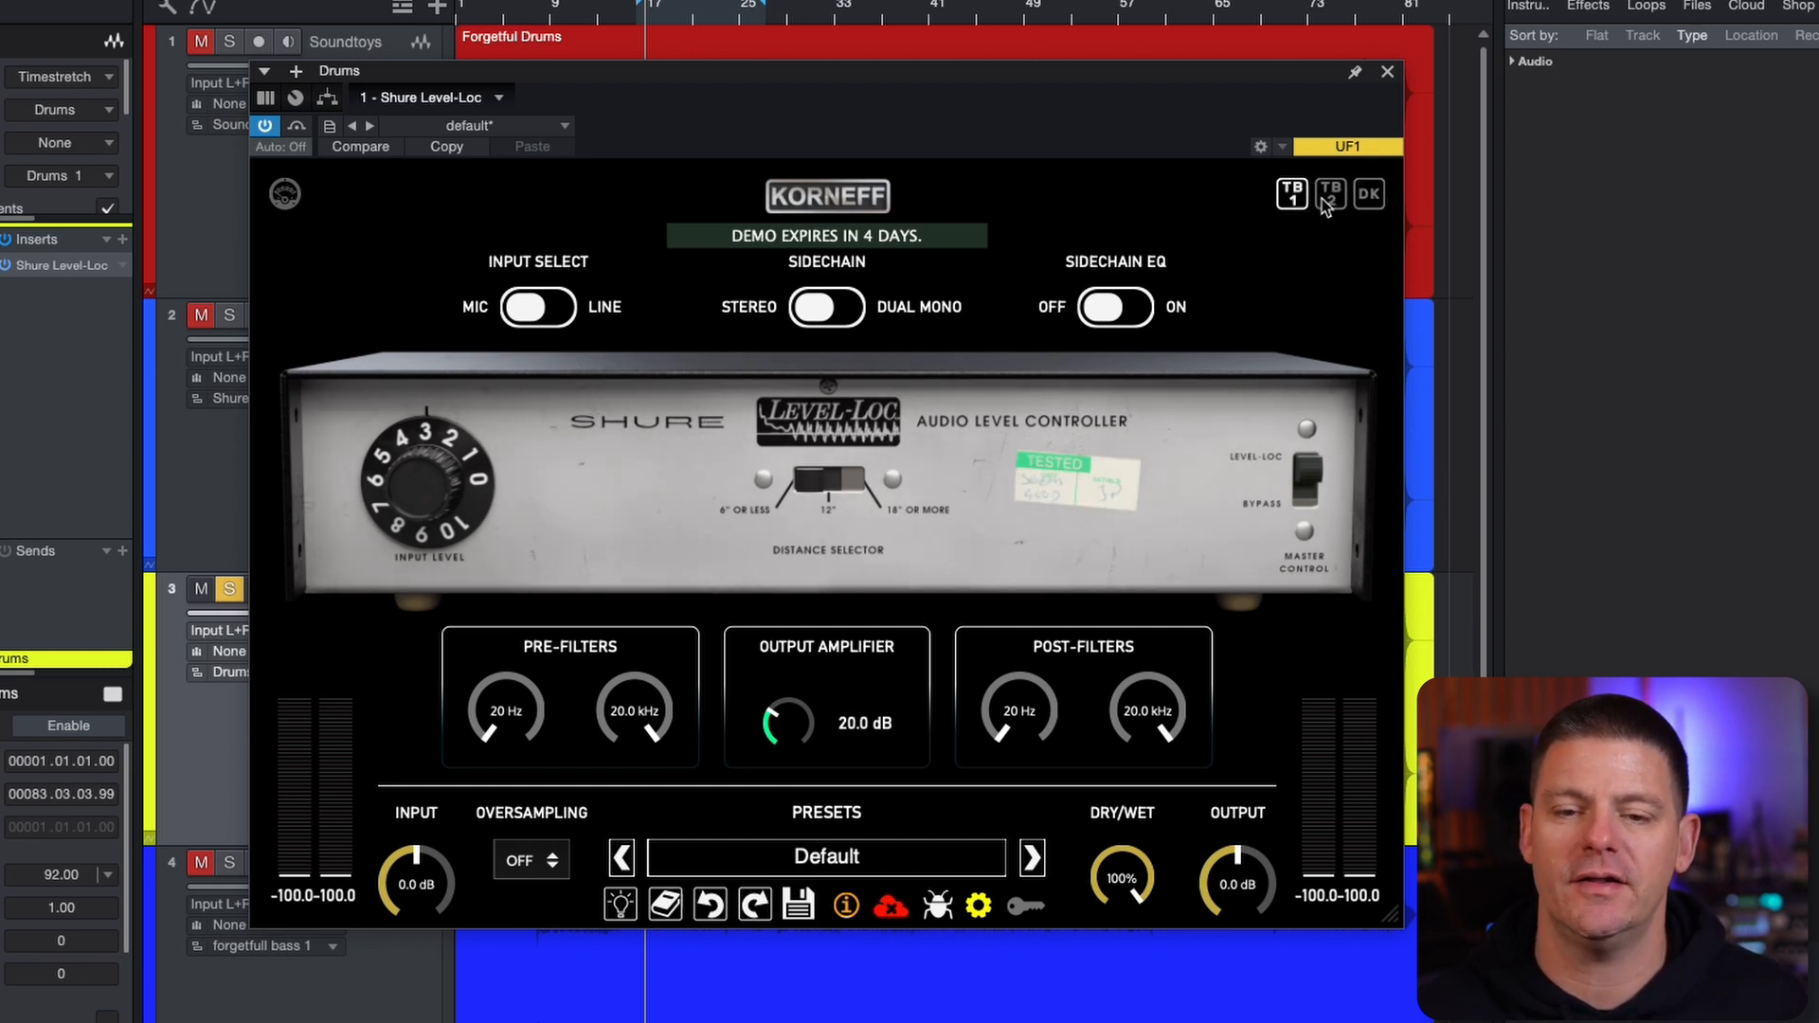
left_click(1333, 198)
left_click(1368, 197)
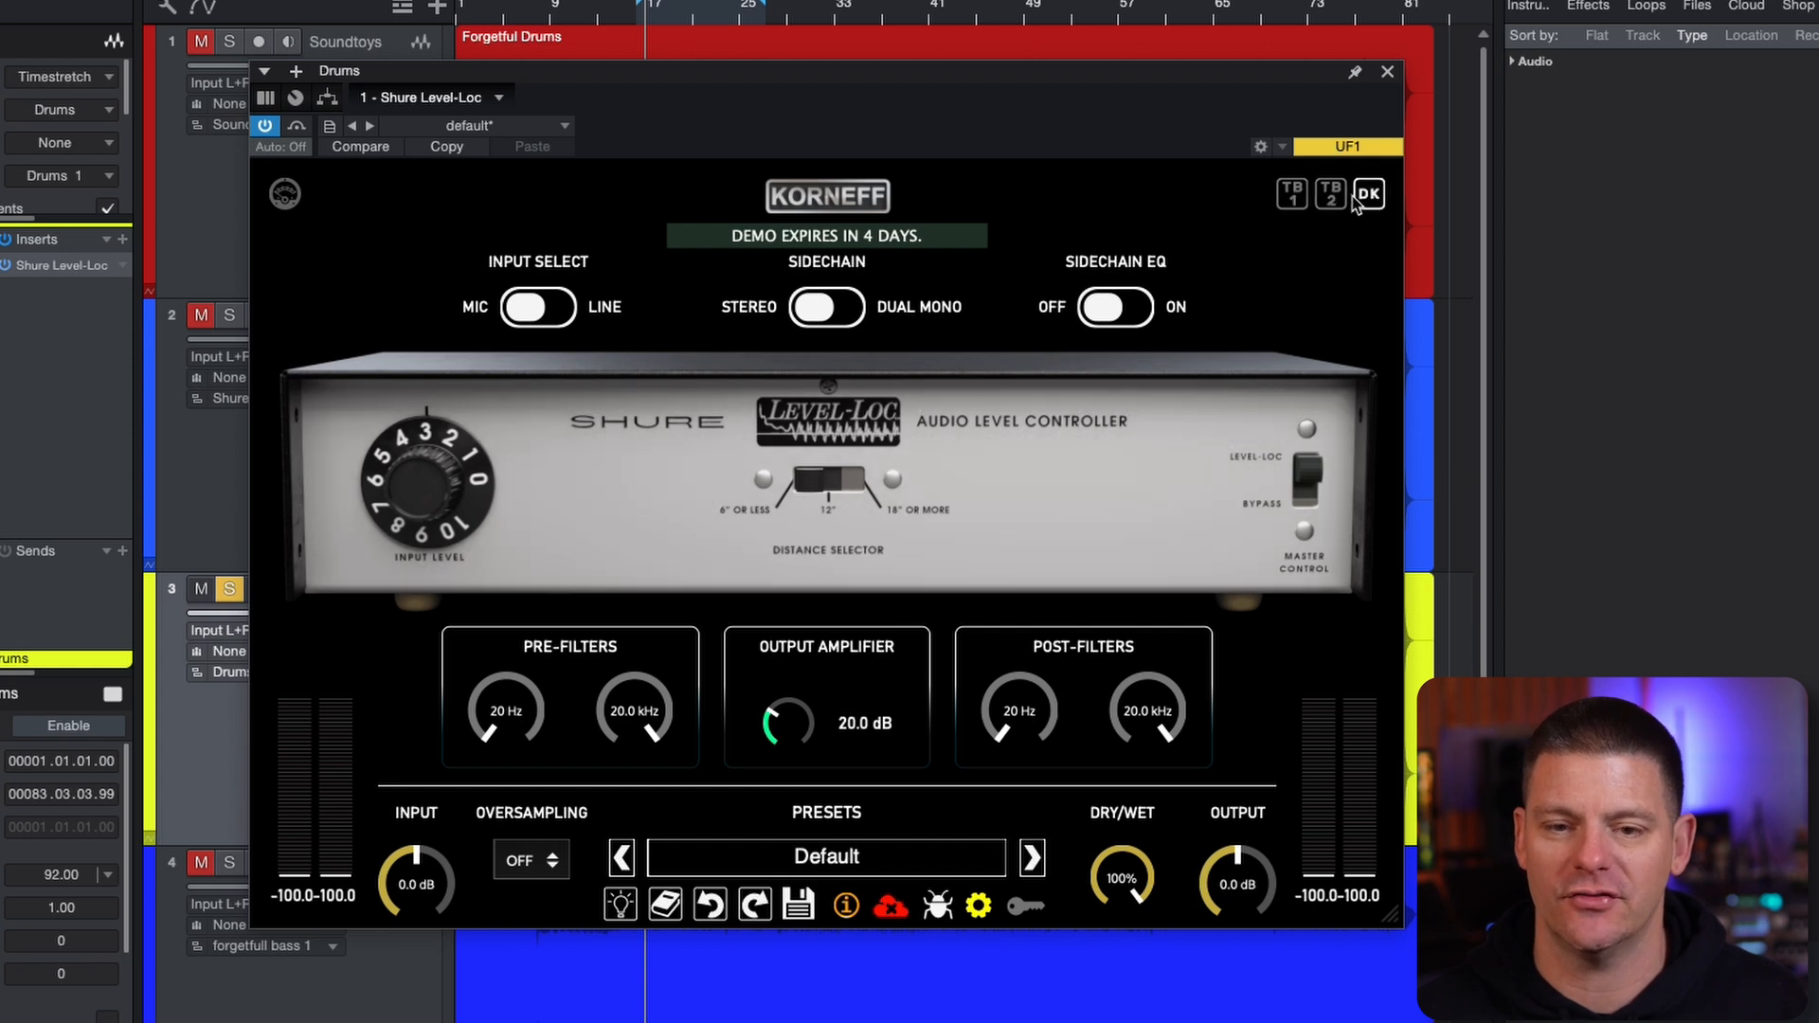
left_click(1339, 200)
left_click(1295, 201)
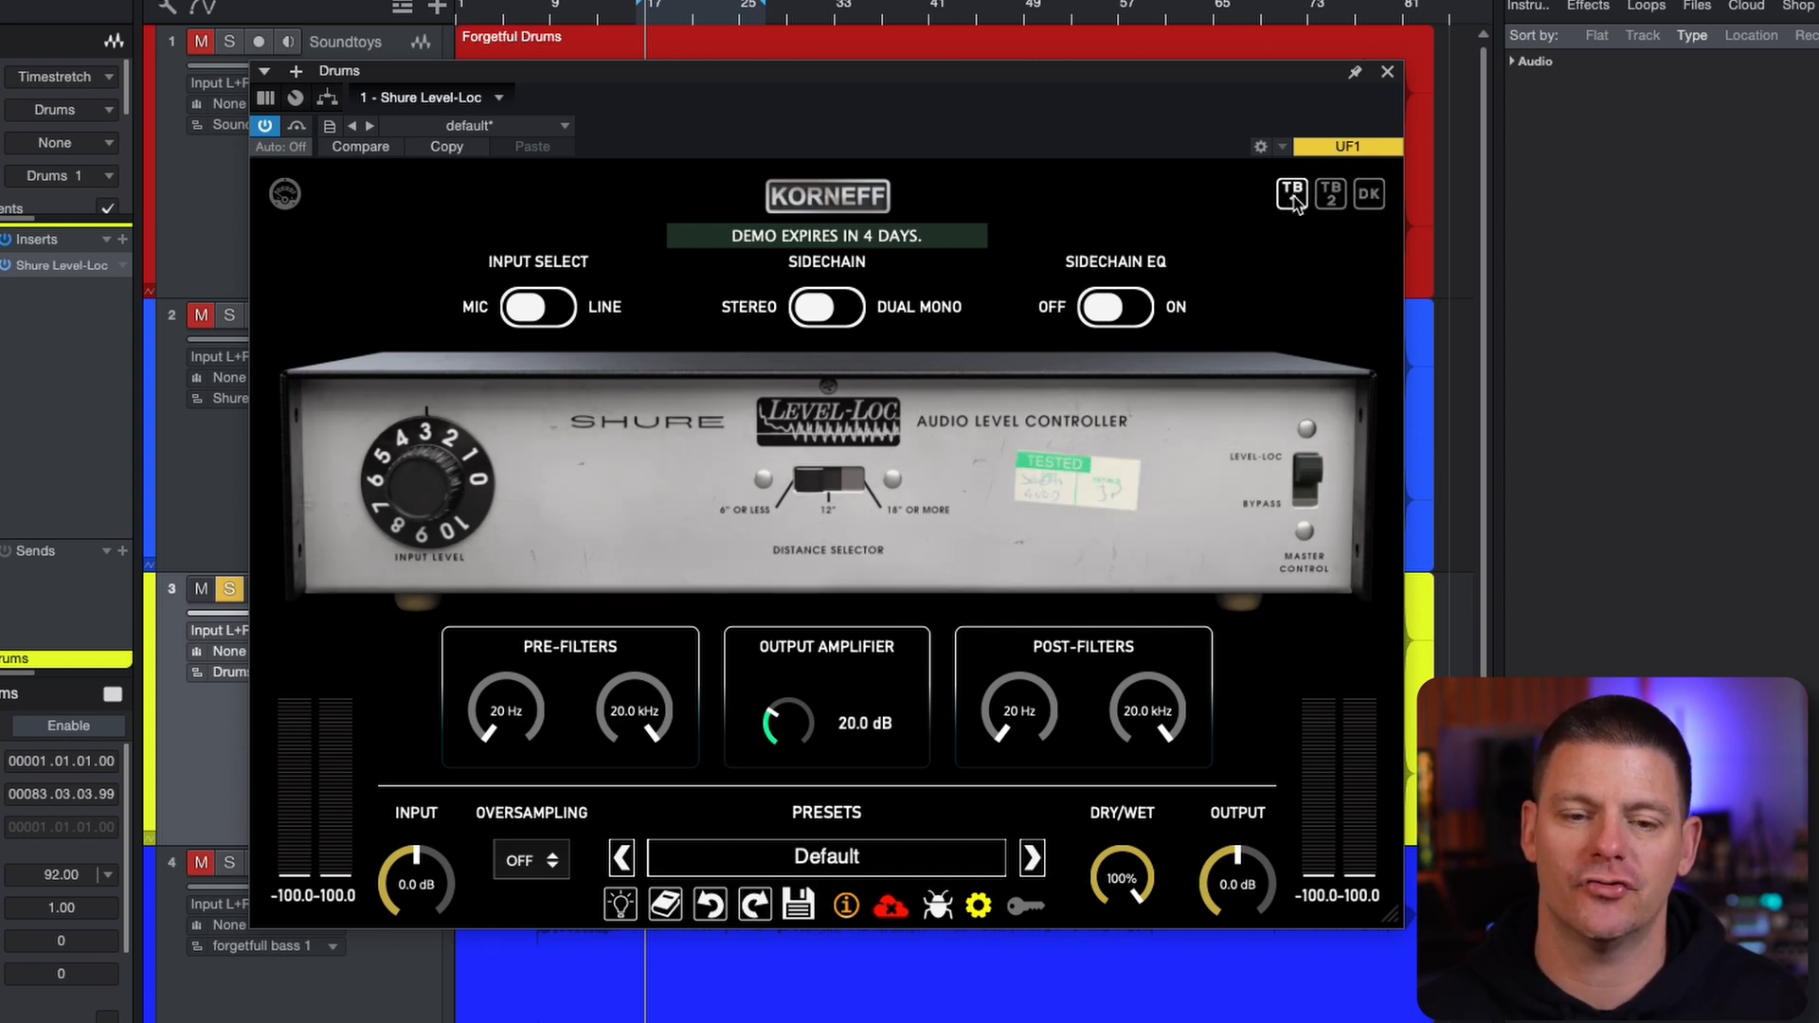
left_click(1331, 199)
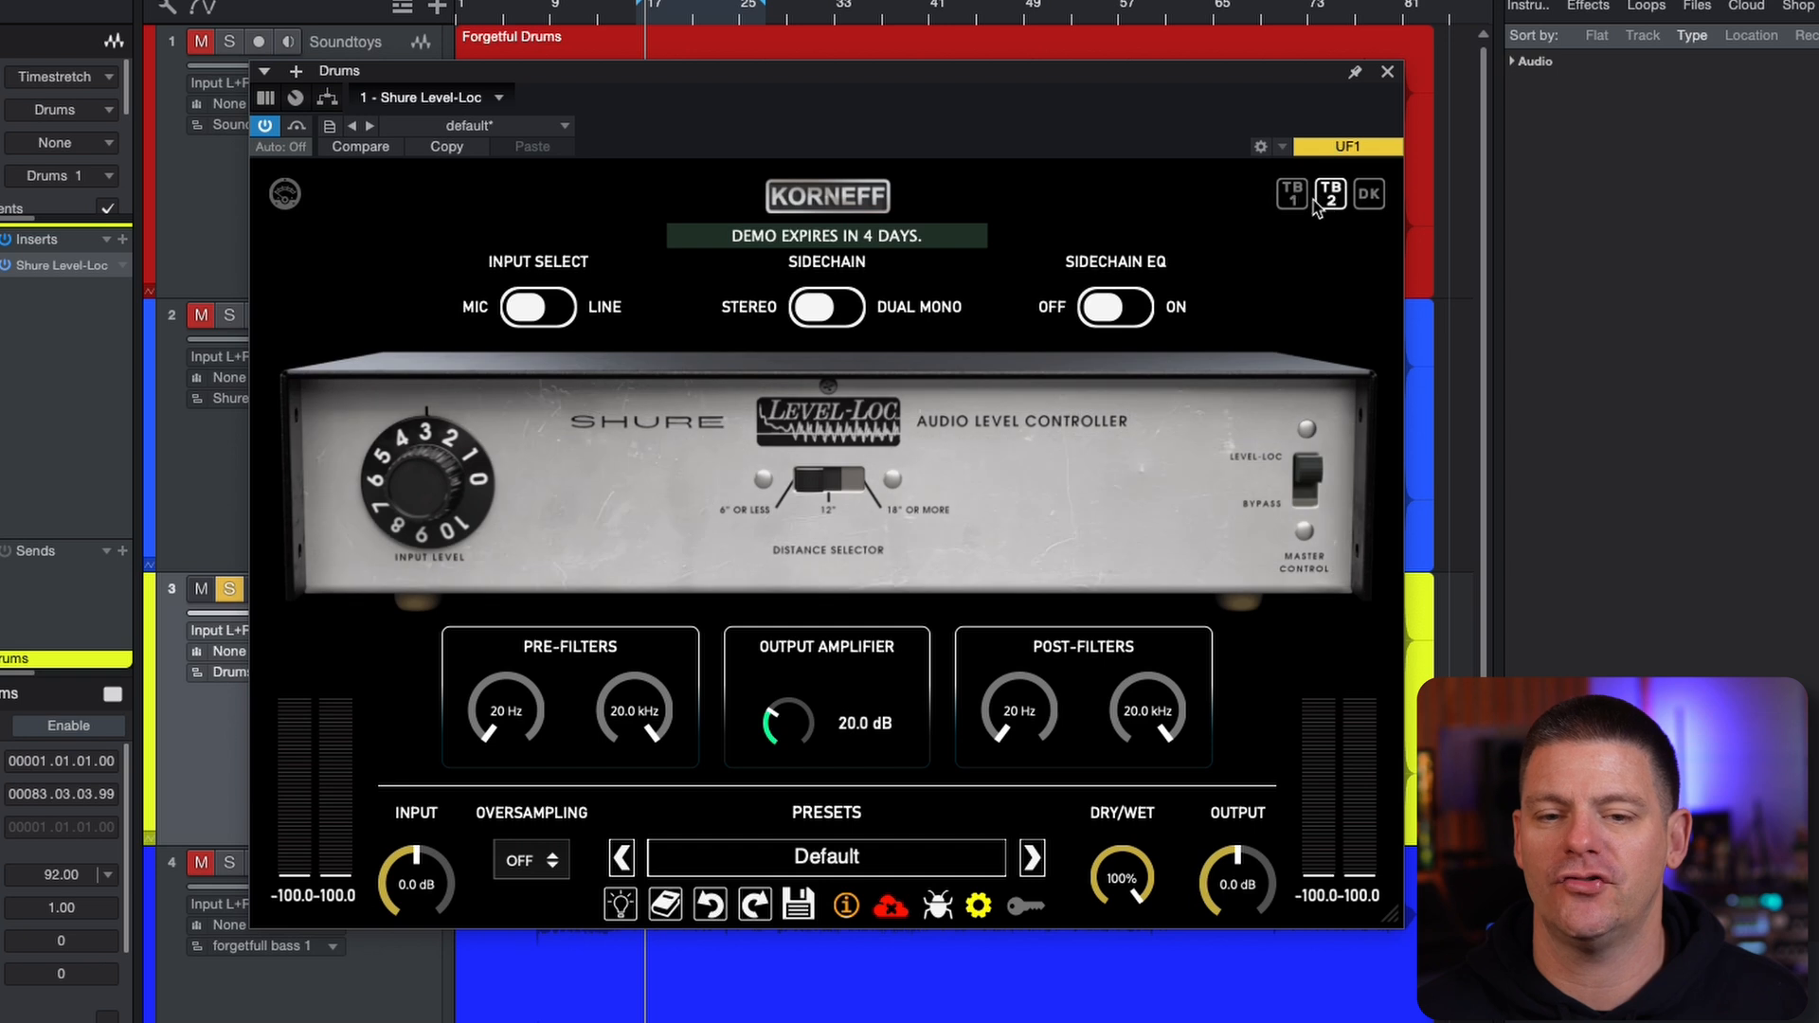
left_click(1305, 199)
left_click(1329, 201)
left_click(1305, 201)
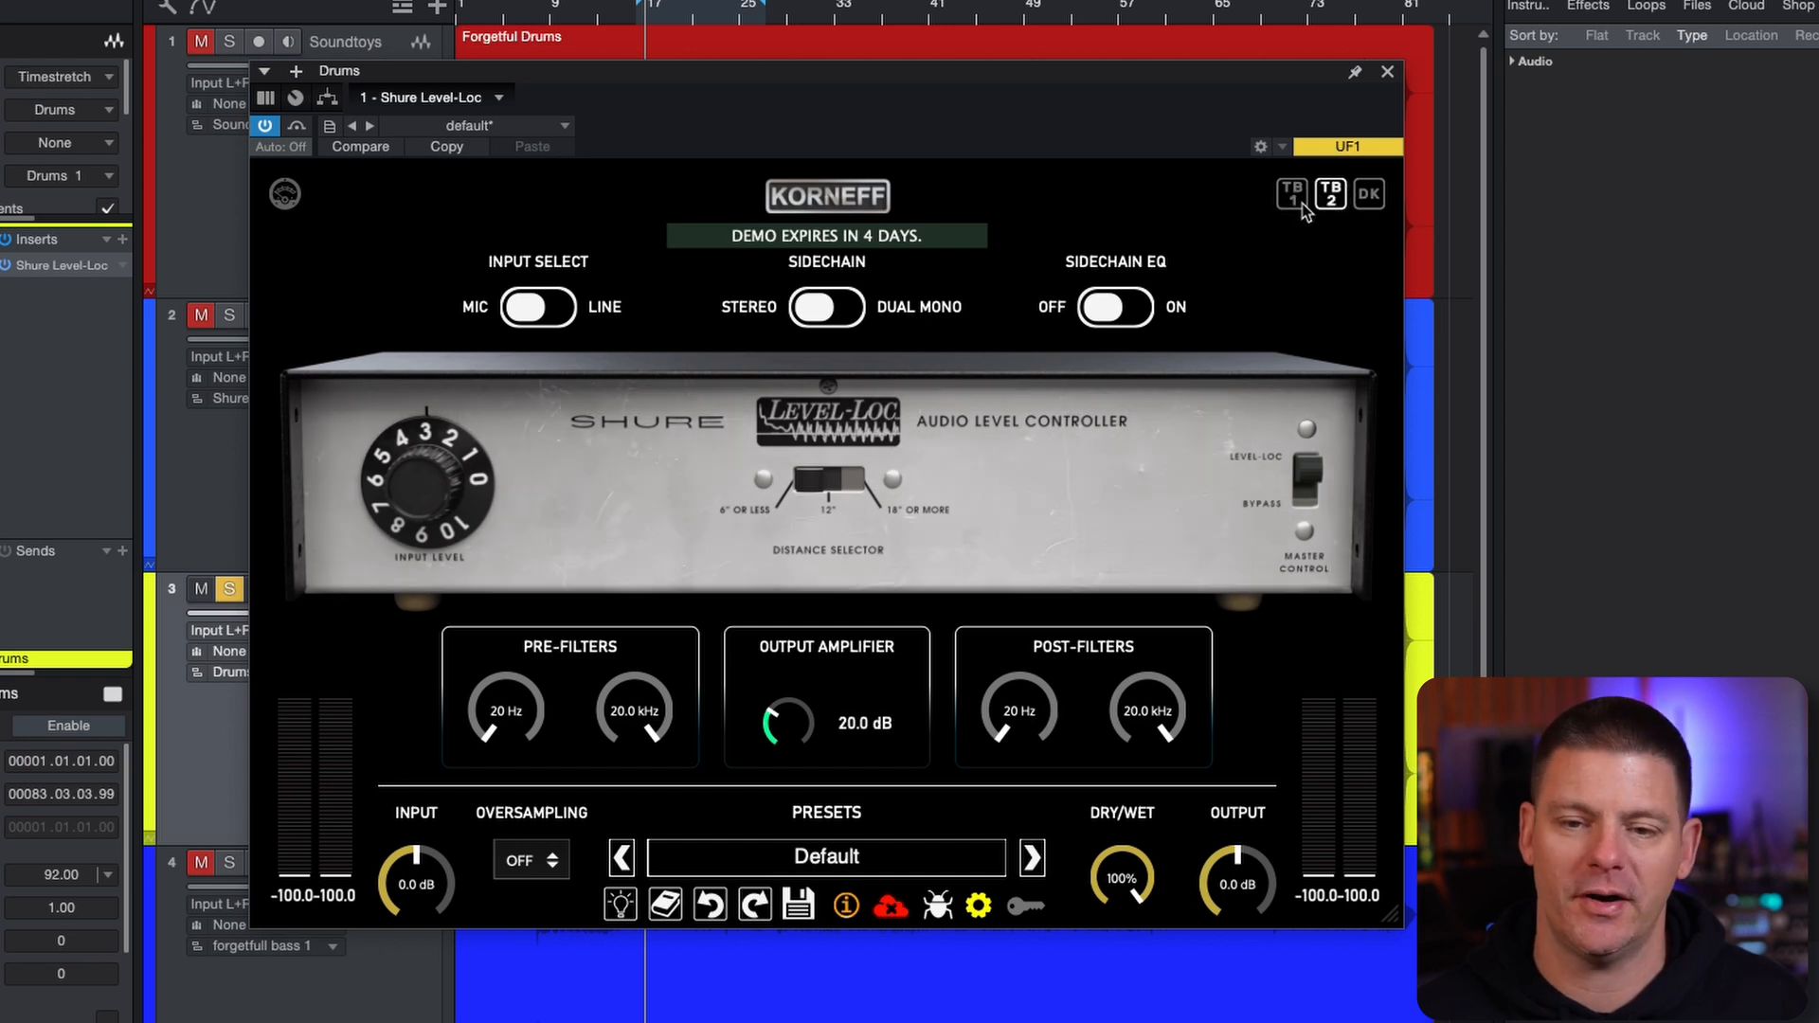
left_click(1367, 199)
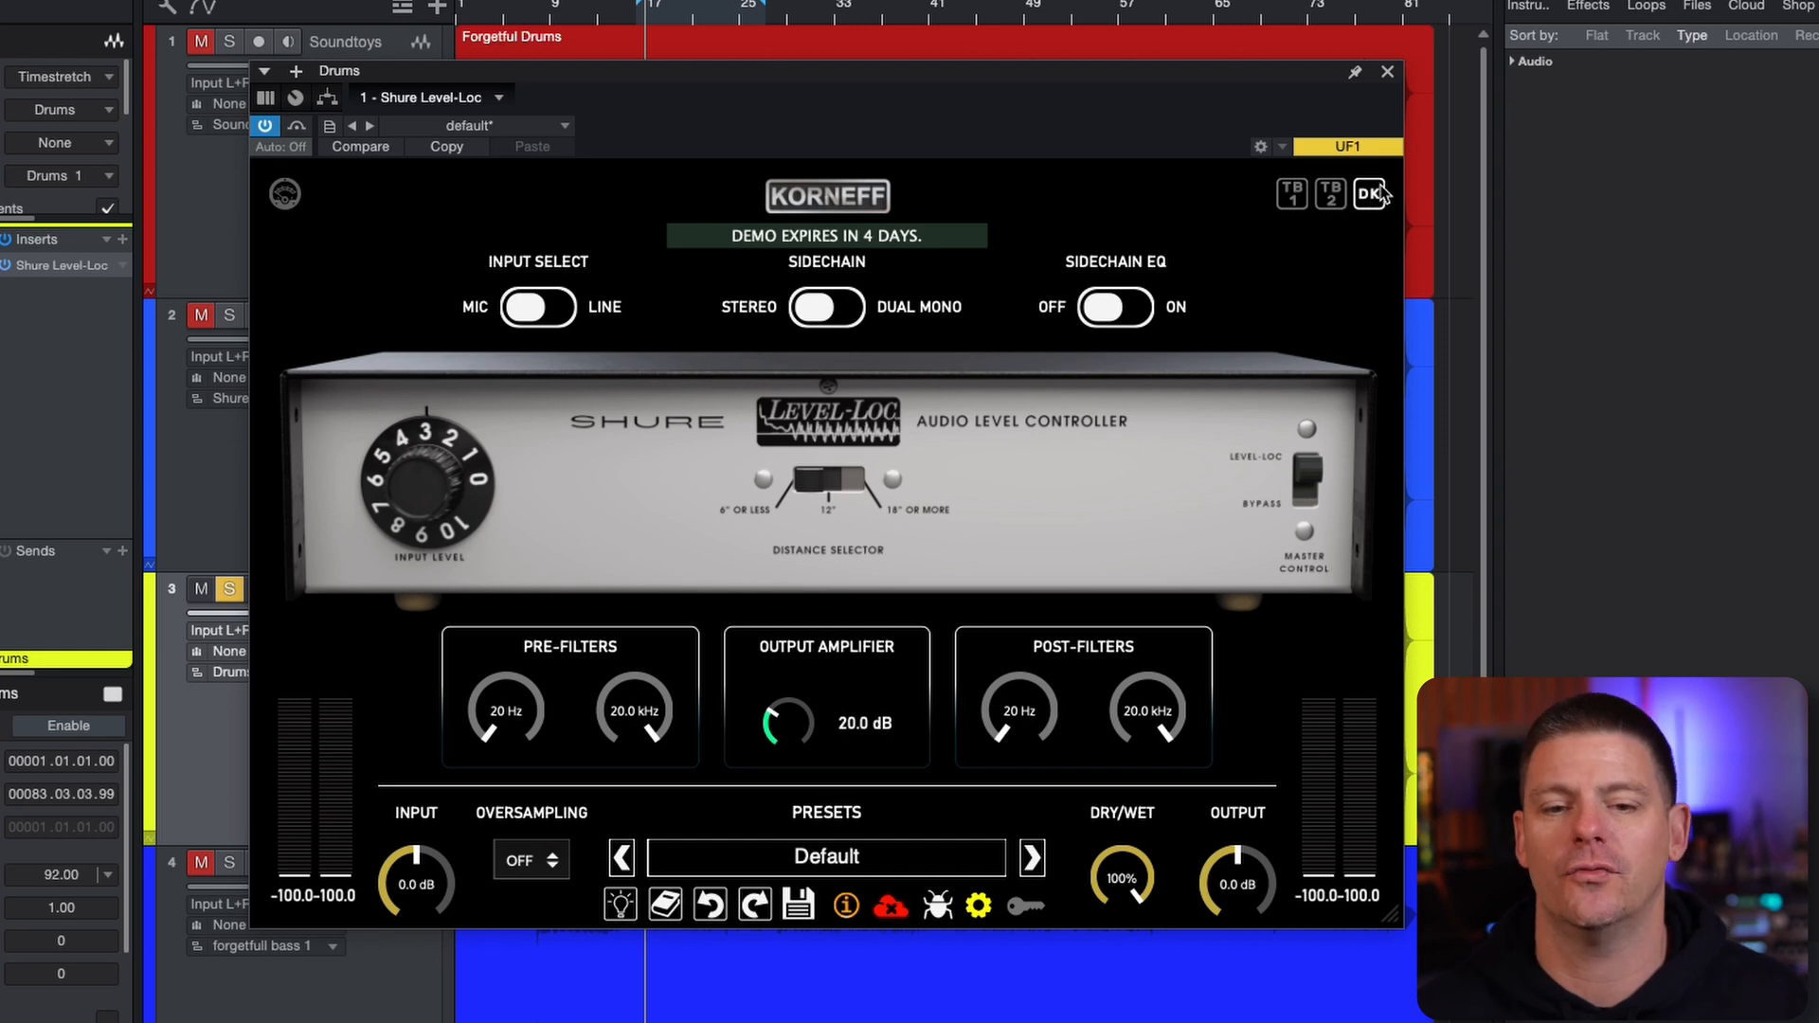
left_click(1334, 201)
left_click(1308, 202)
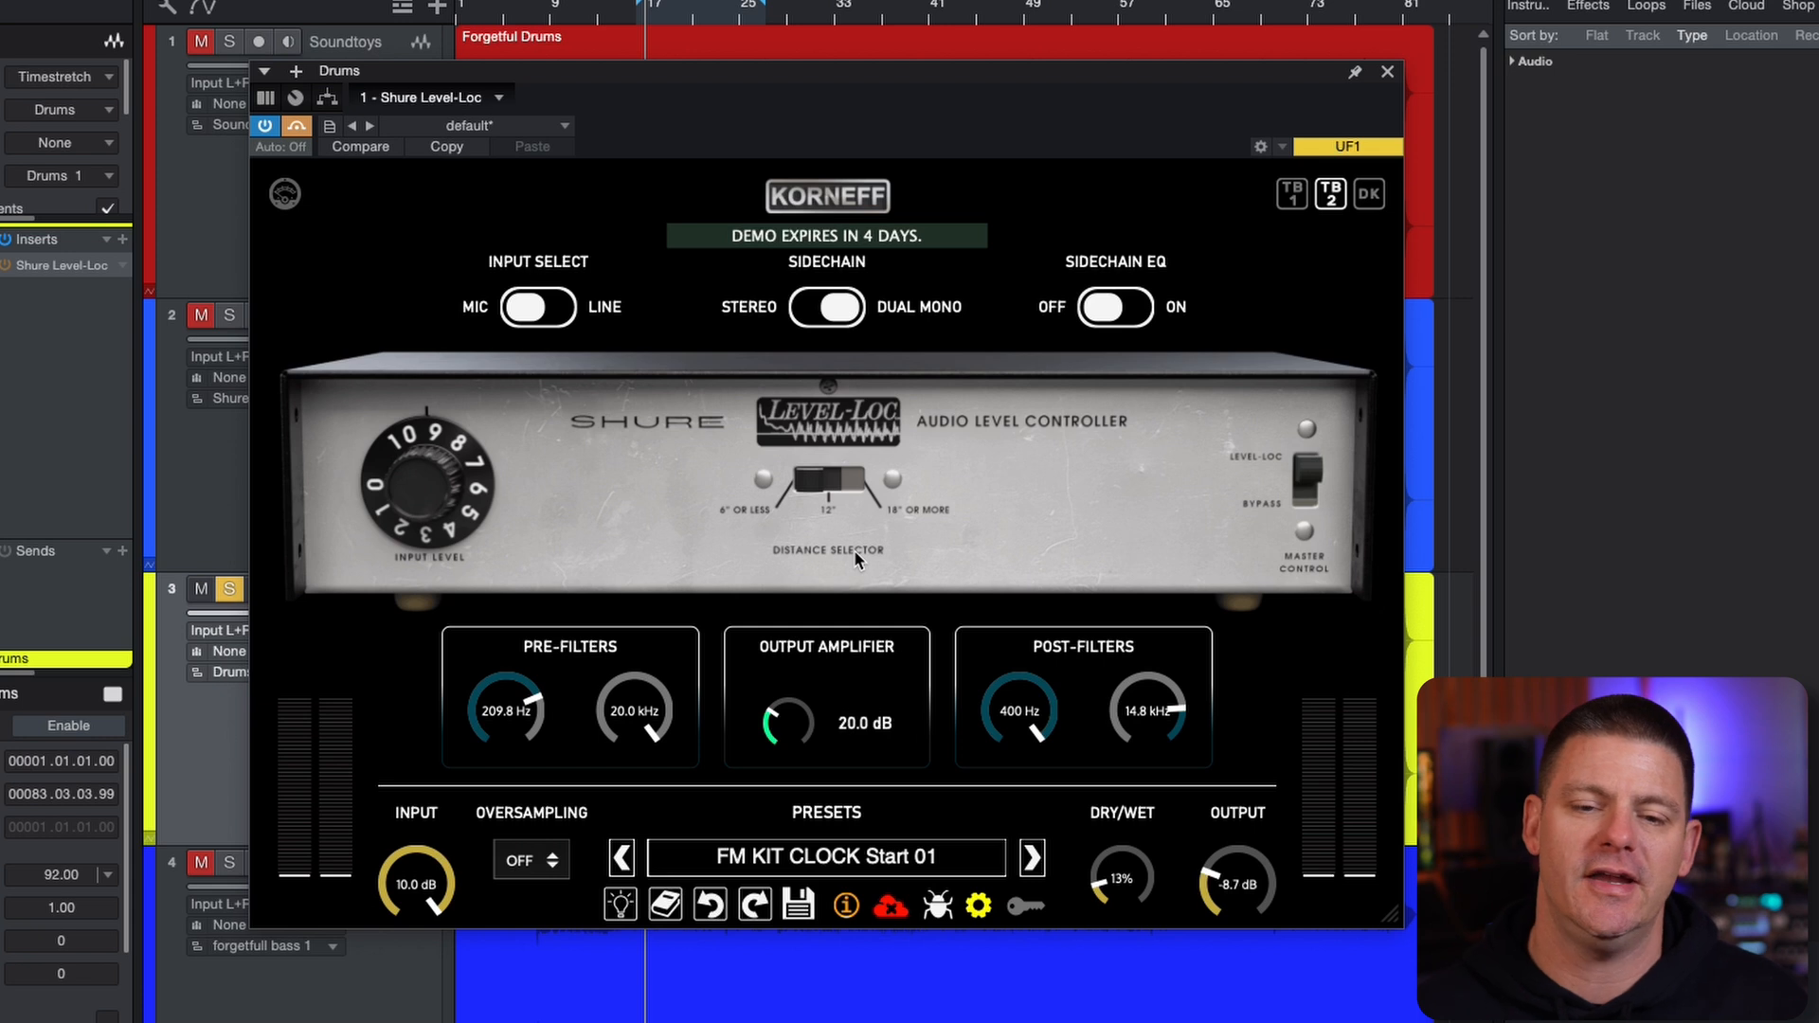
Show the internal circuit view and take the plug-in out of bypass to audition the FM KIT CLOCK Start 01 preset
left_click(864, 215)
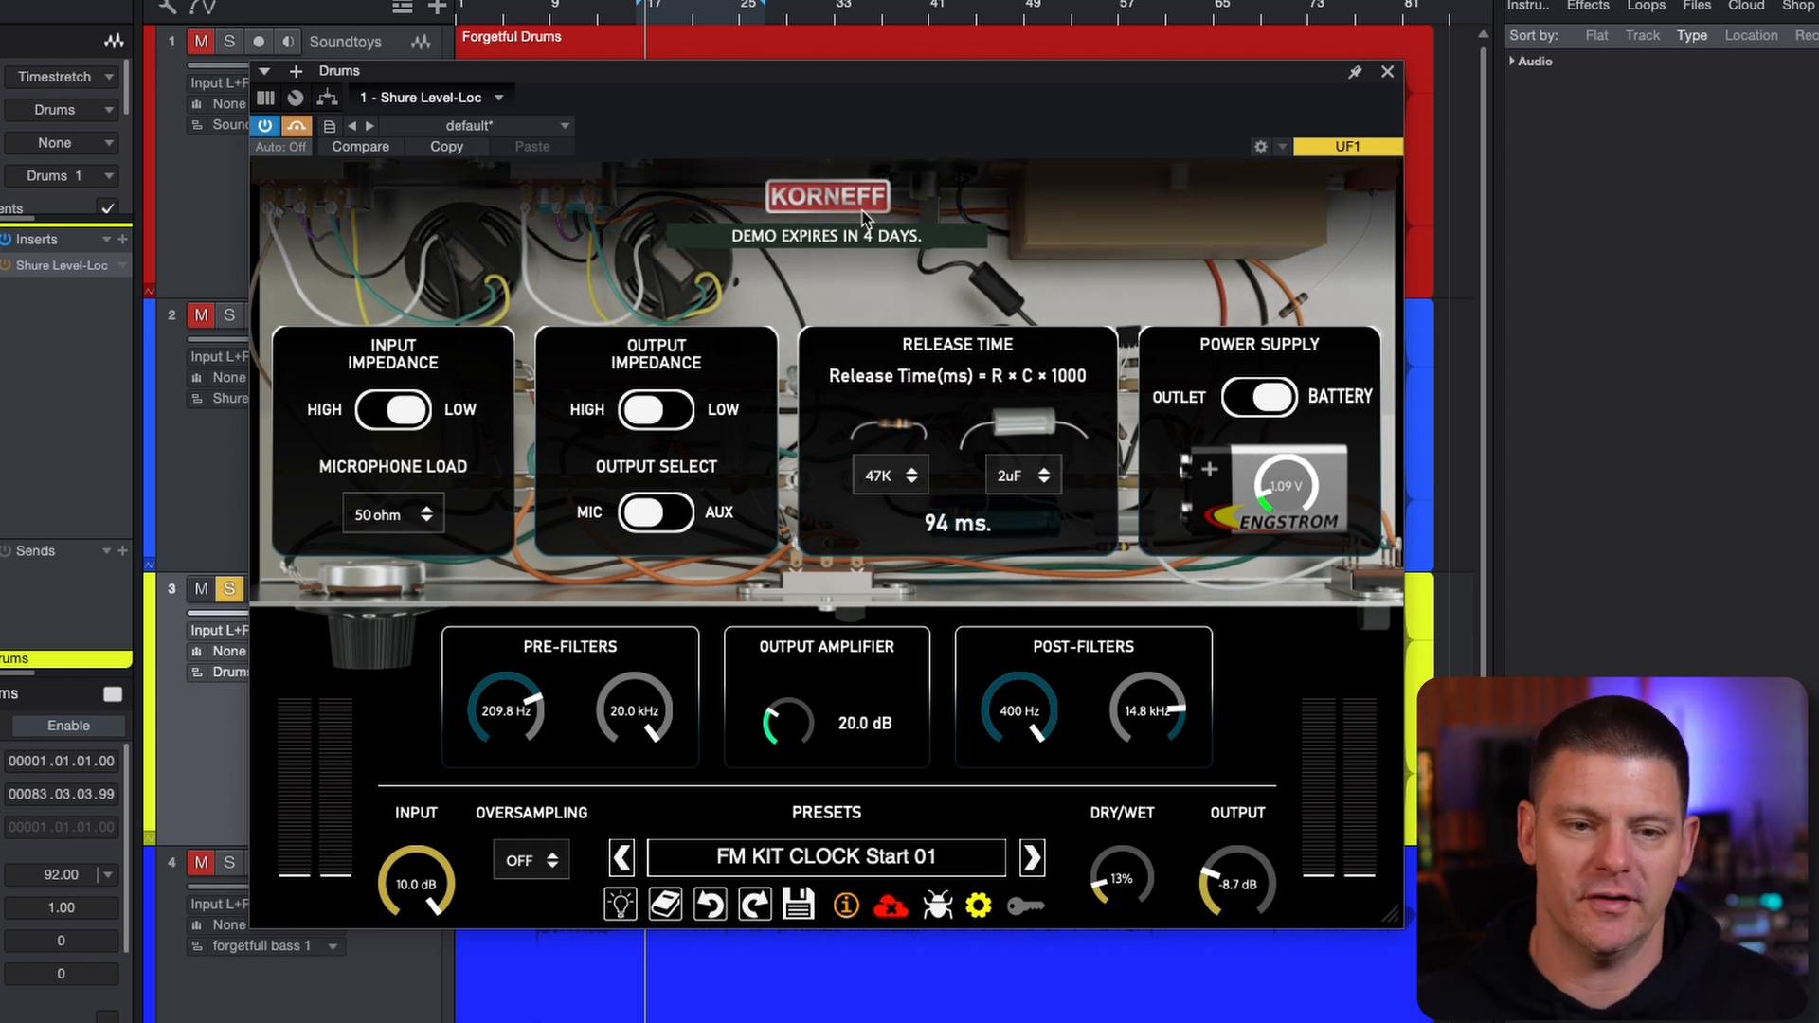
left_click(297, 126)
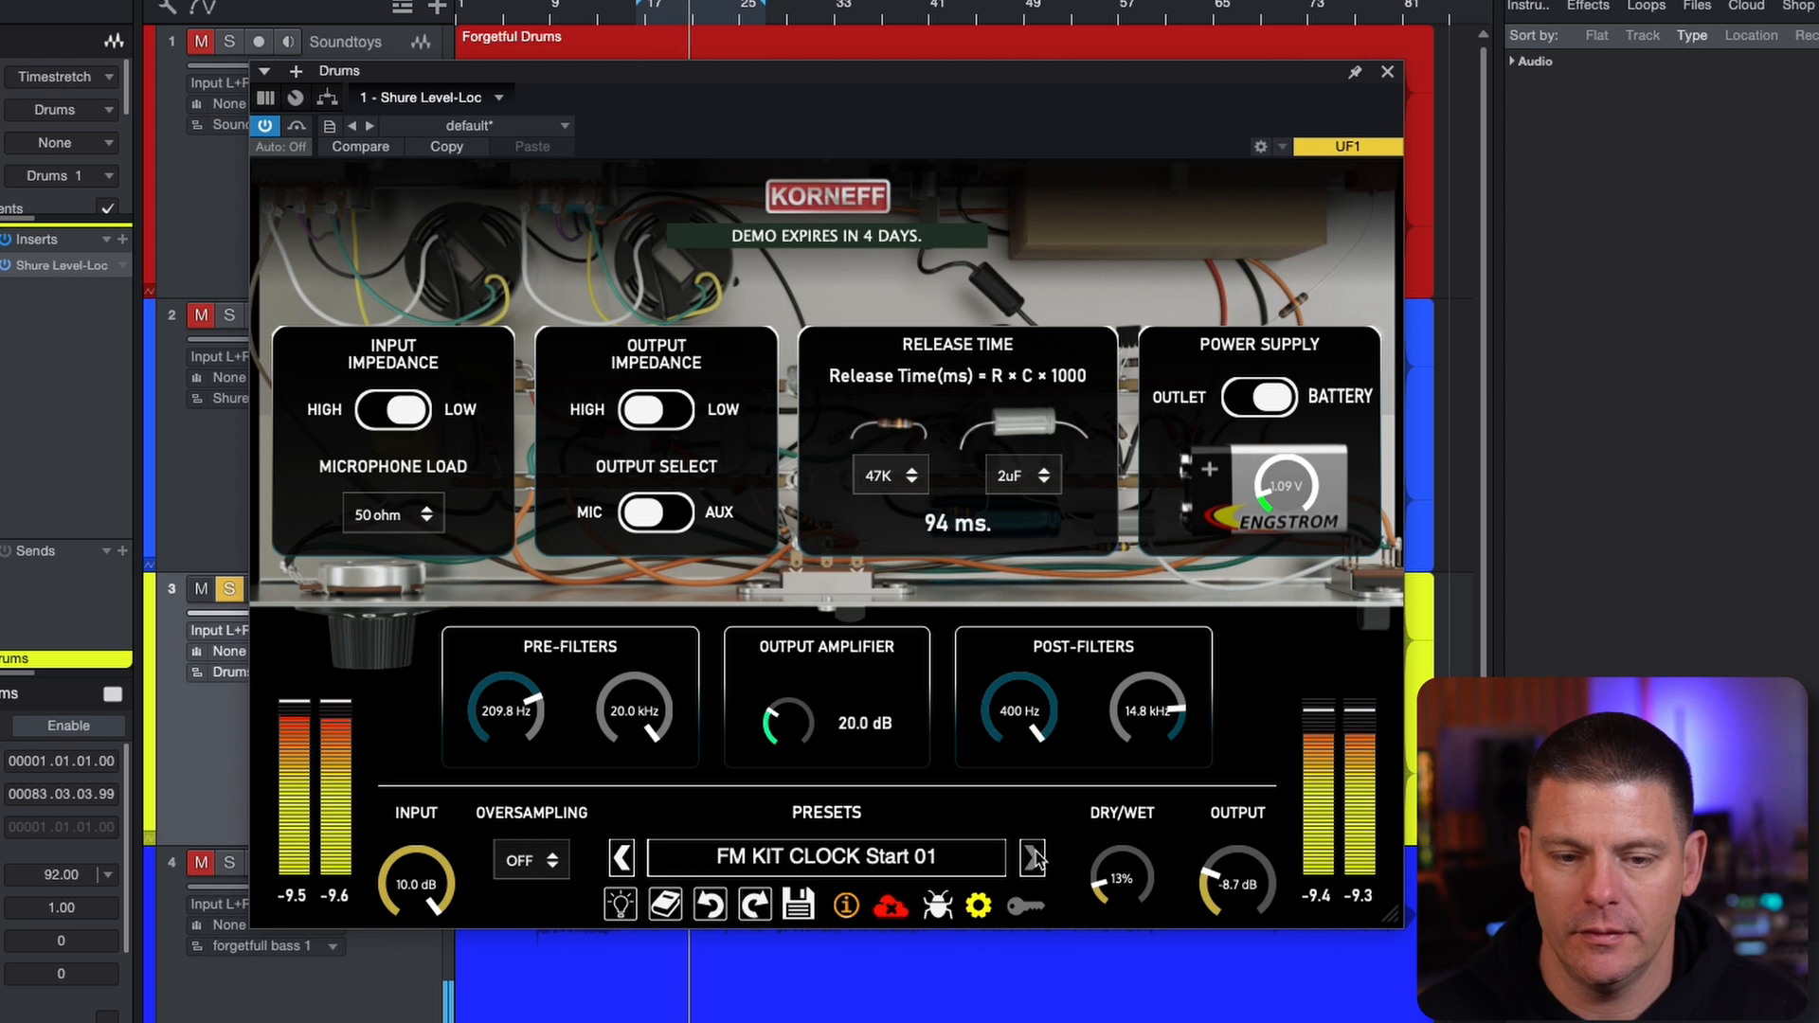
key("space")
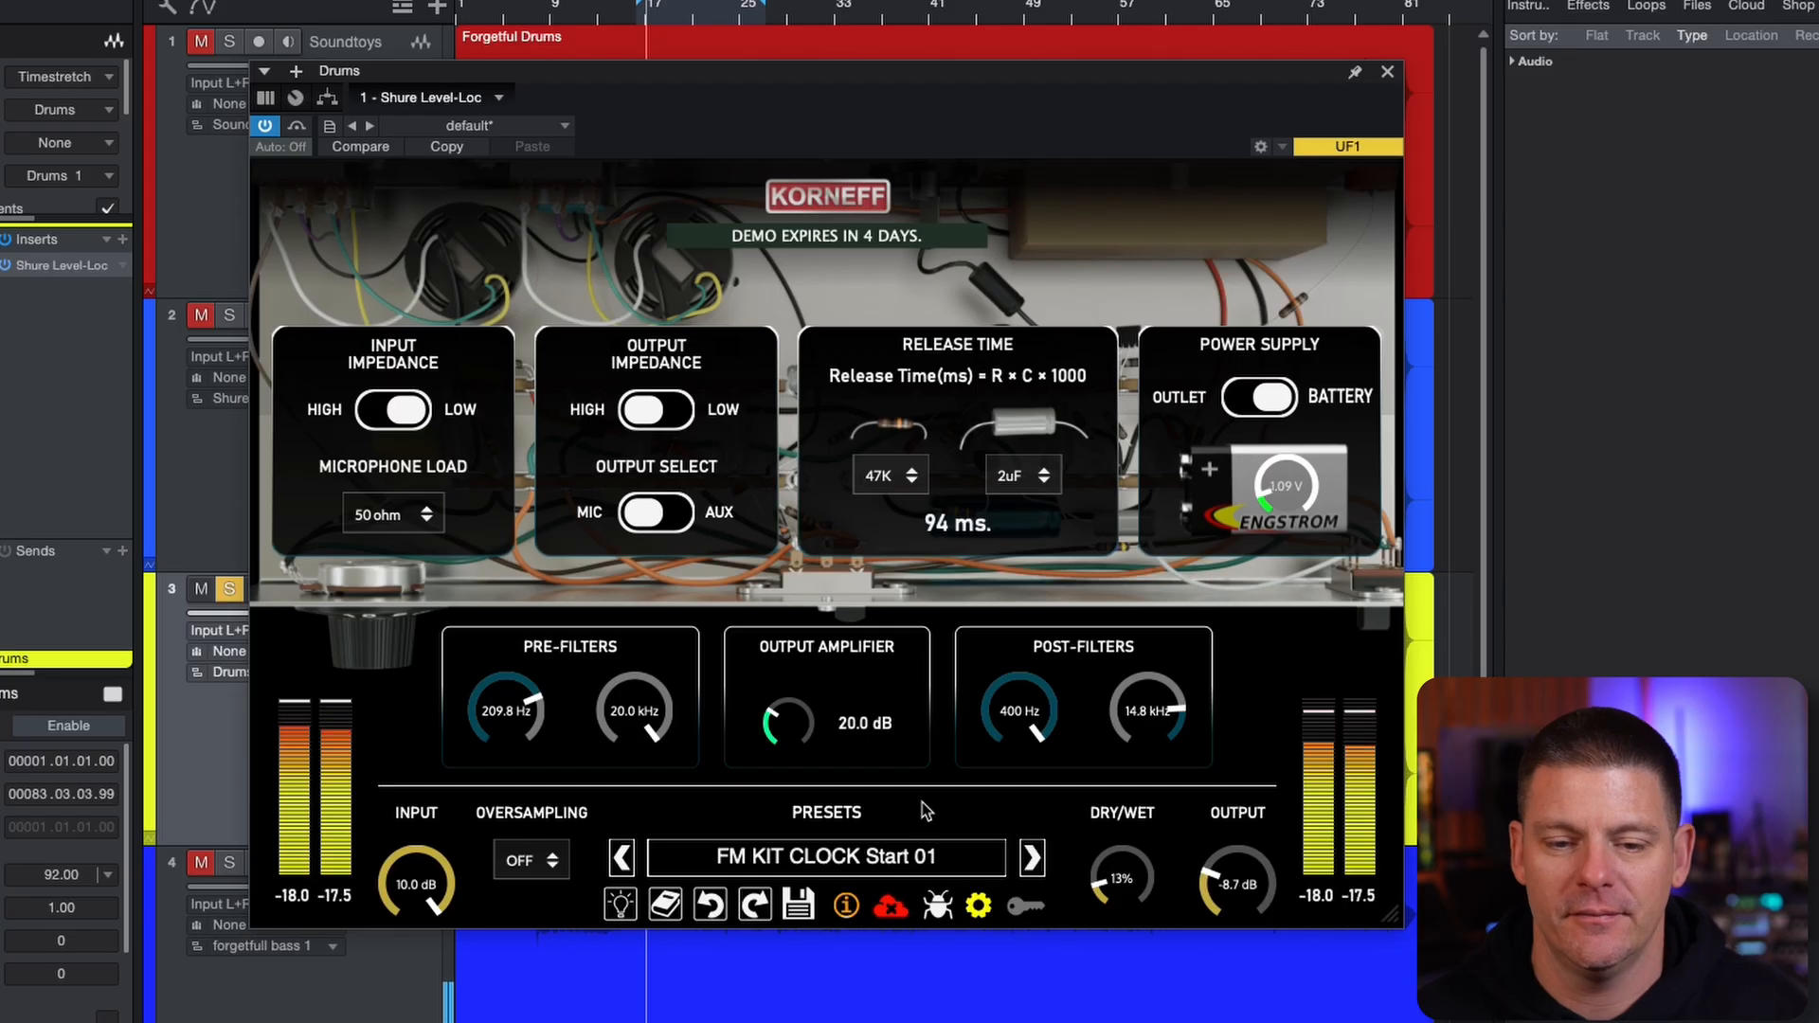
Load the FM KIT CRACK Start 01 preset and compare it with the bypassed drums, leaving the effect active
left_click(1032, 857)
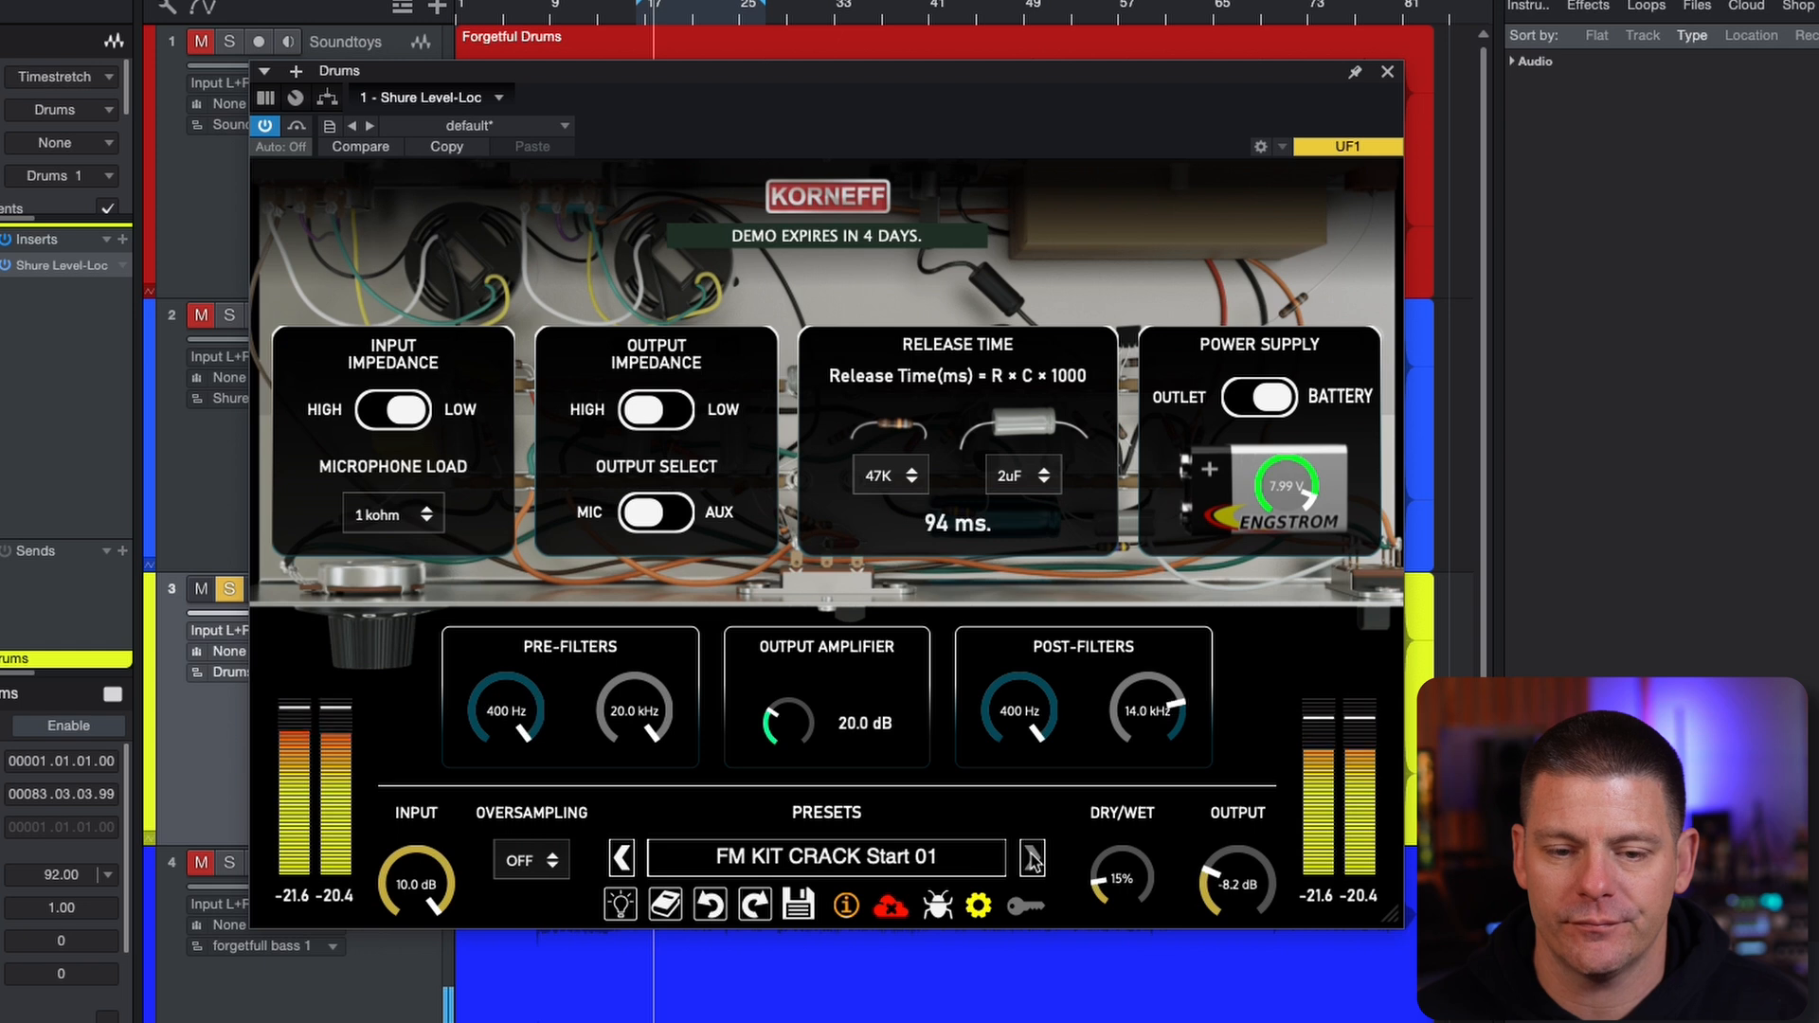
left_click(297, 127)
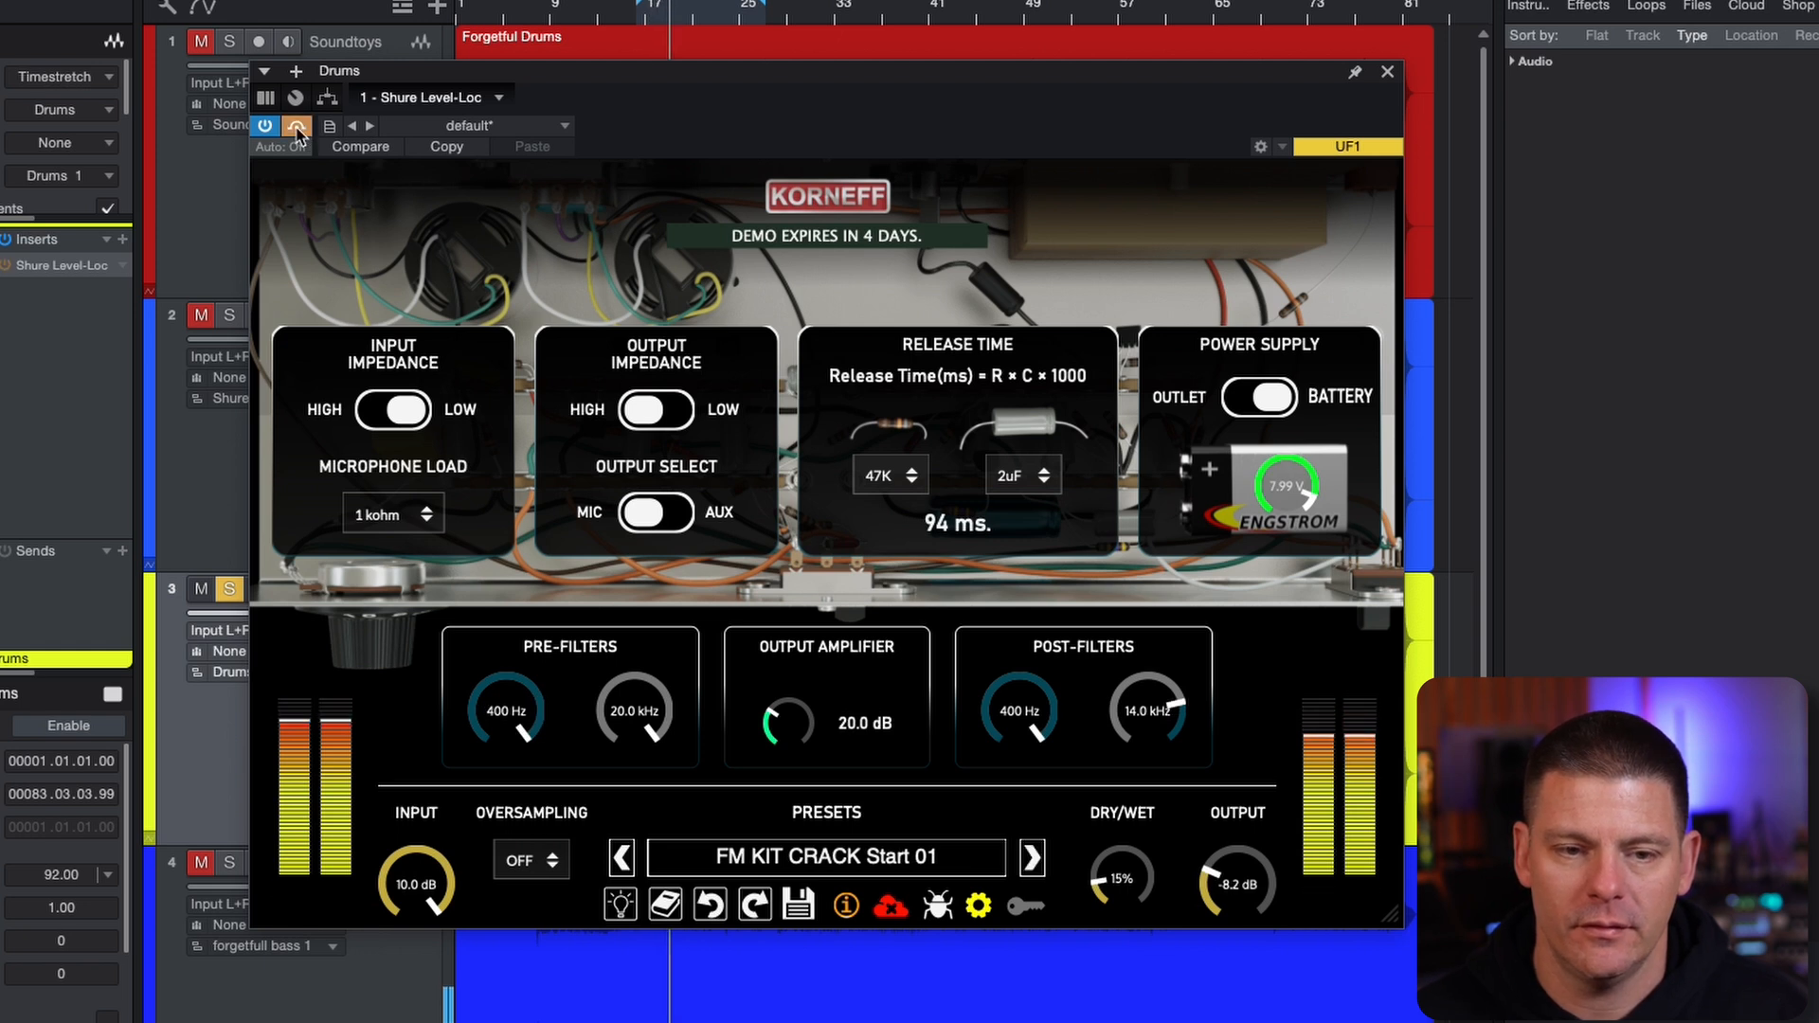
left_click(297, 127)
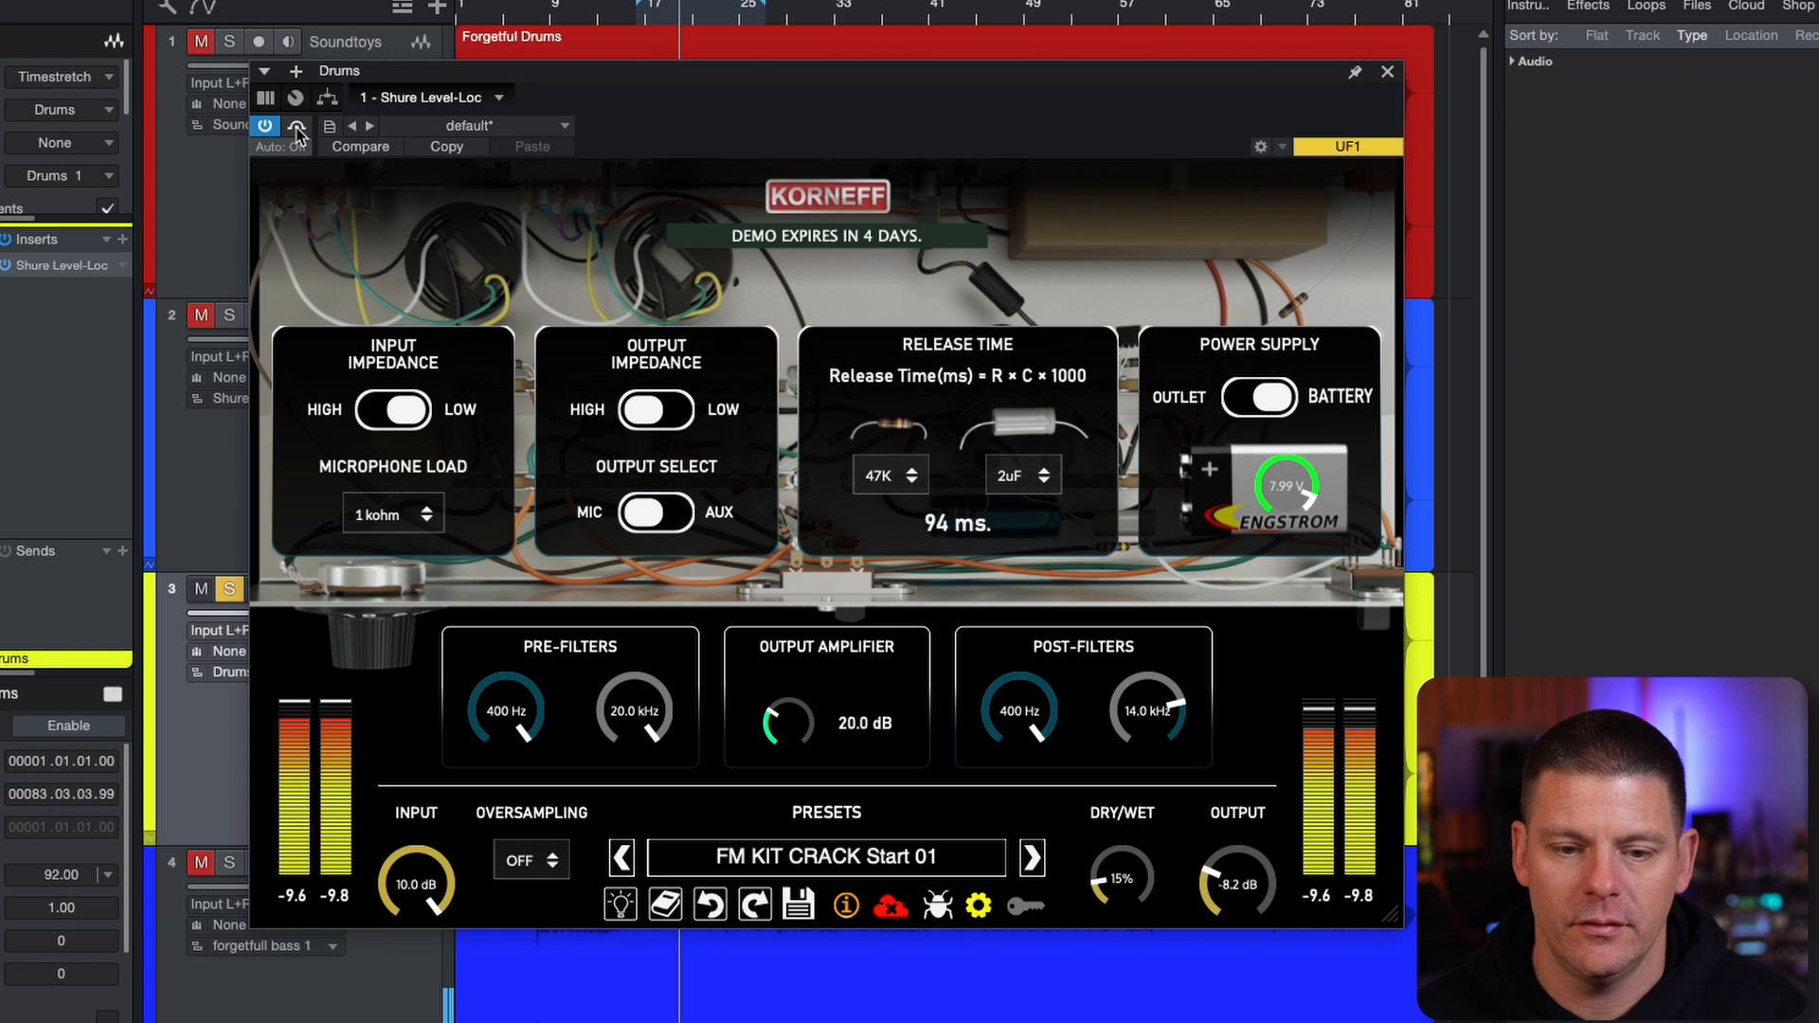
Advance past FM KIT CRACK Start 02 to the FM KIT FROCK Start 01 preset and compare it with the bypassed drums
left_click(1031, 858)
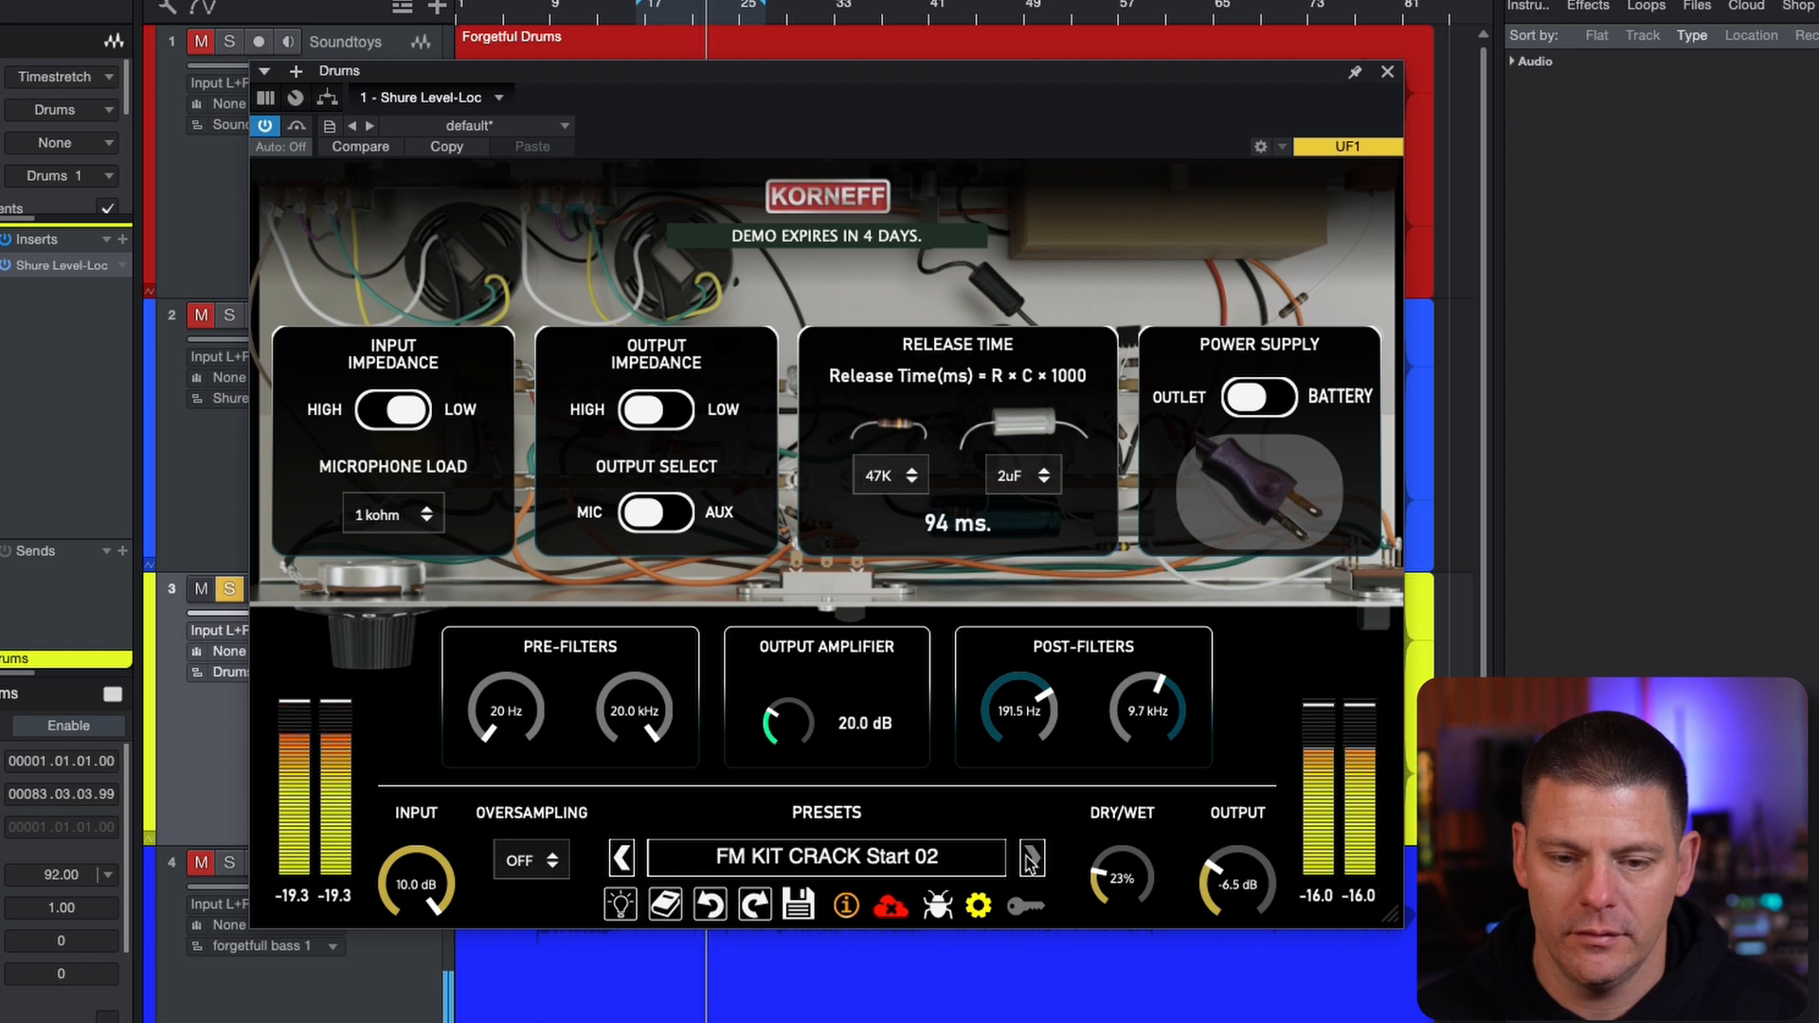
left_click(1032, 858)
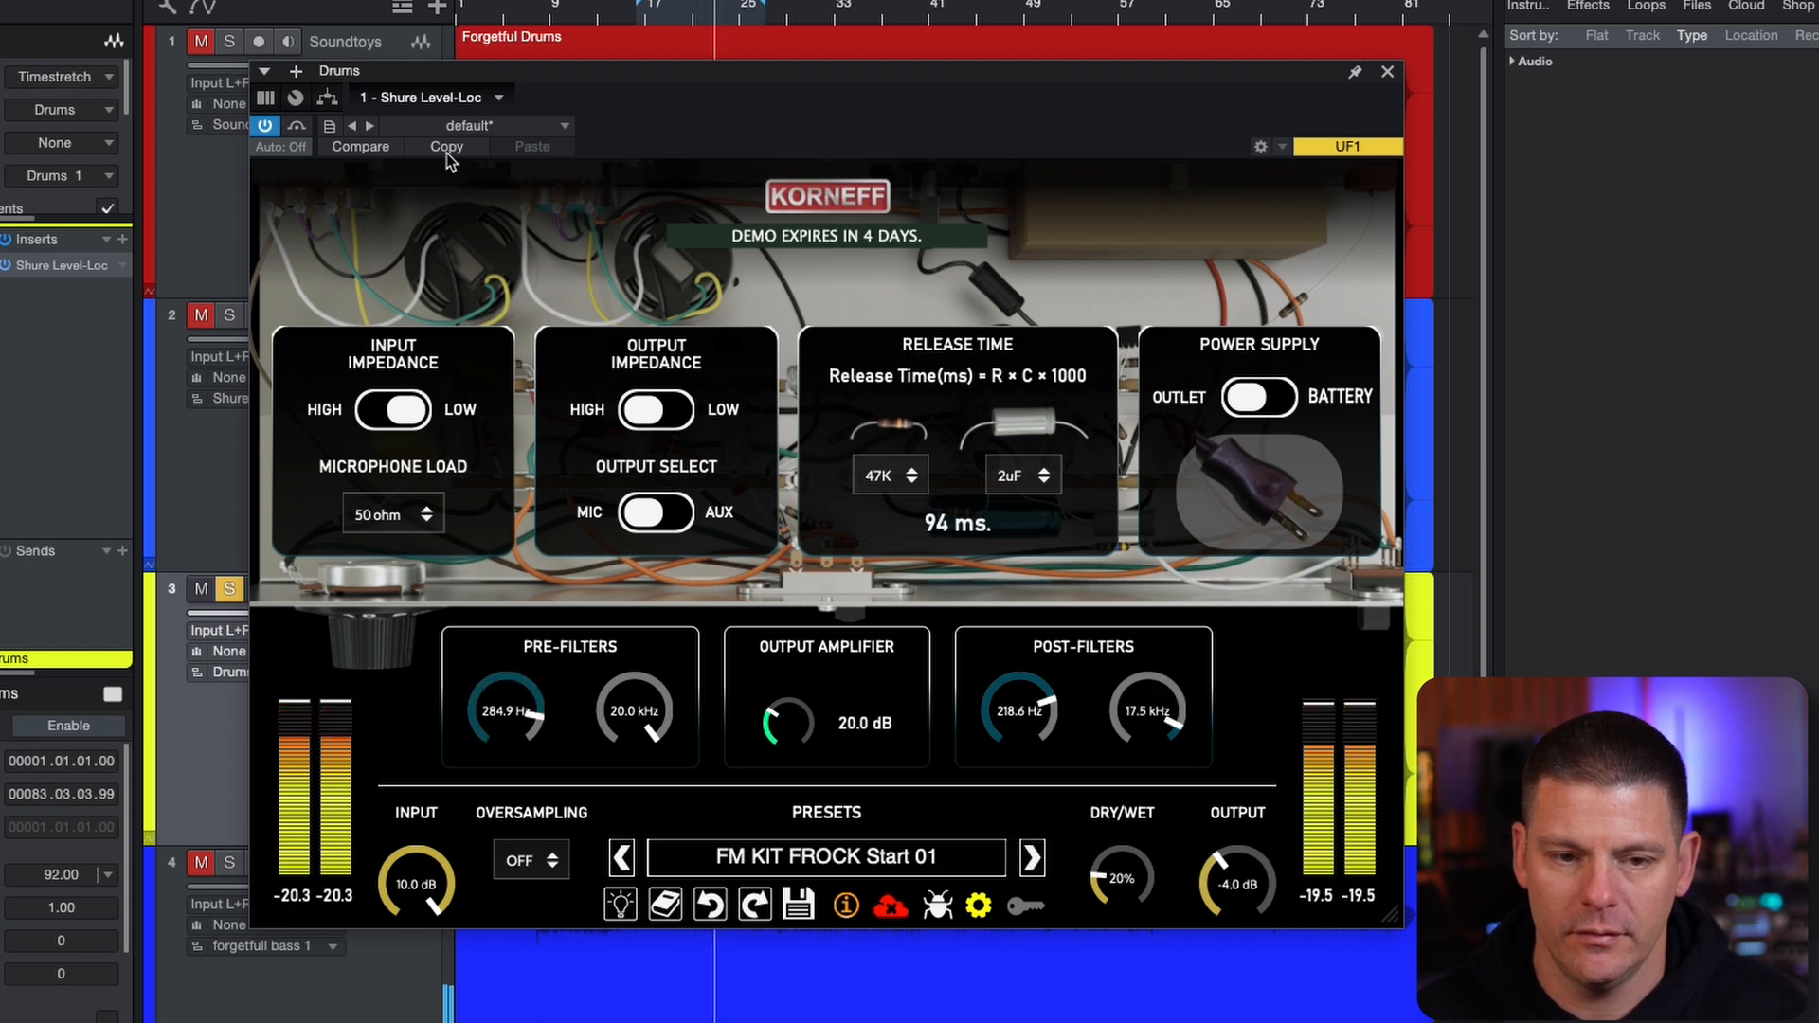
left_click(296, 128)
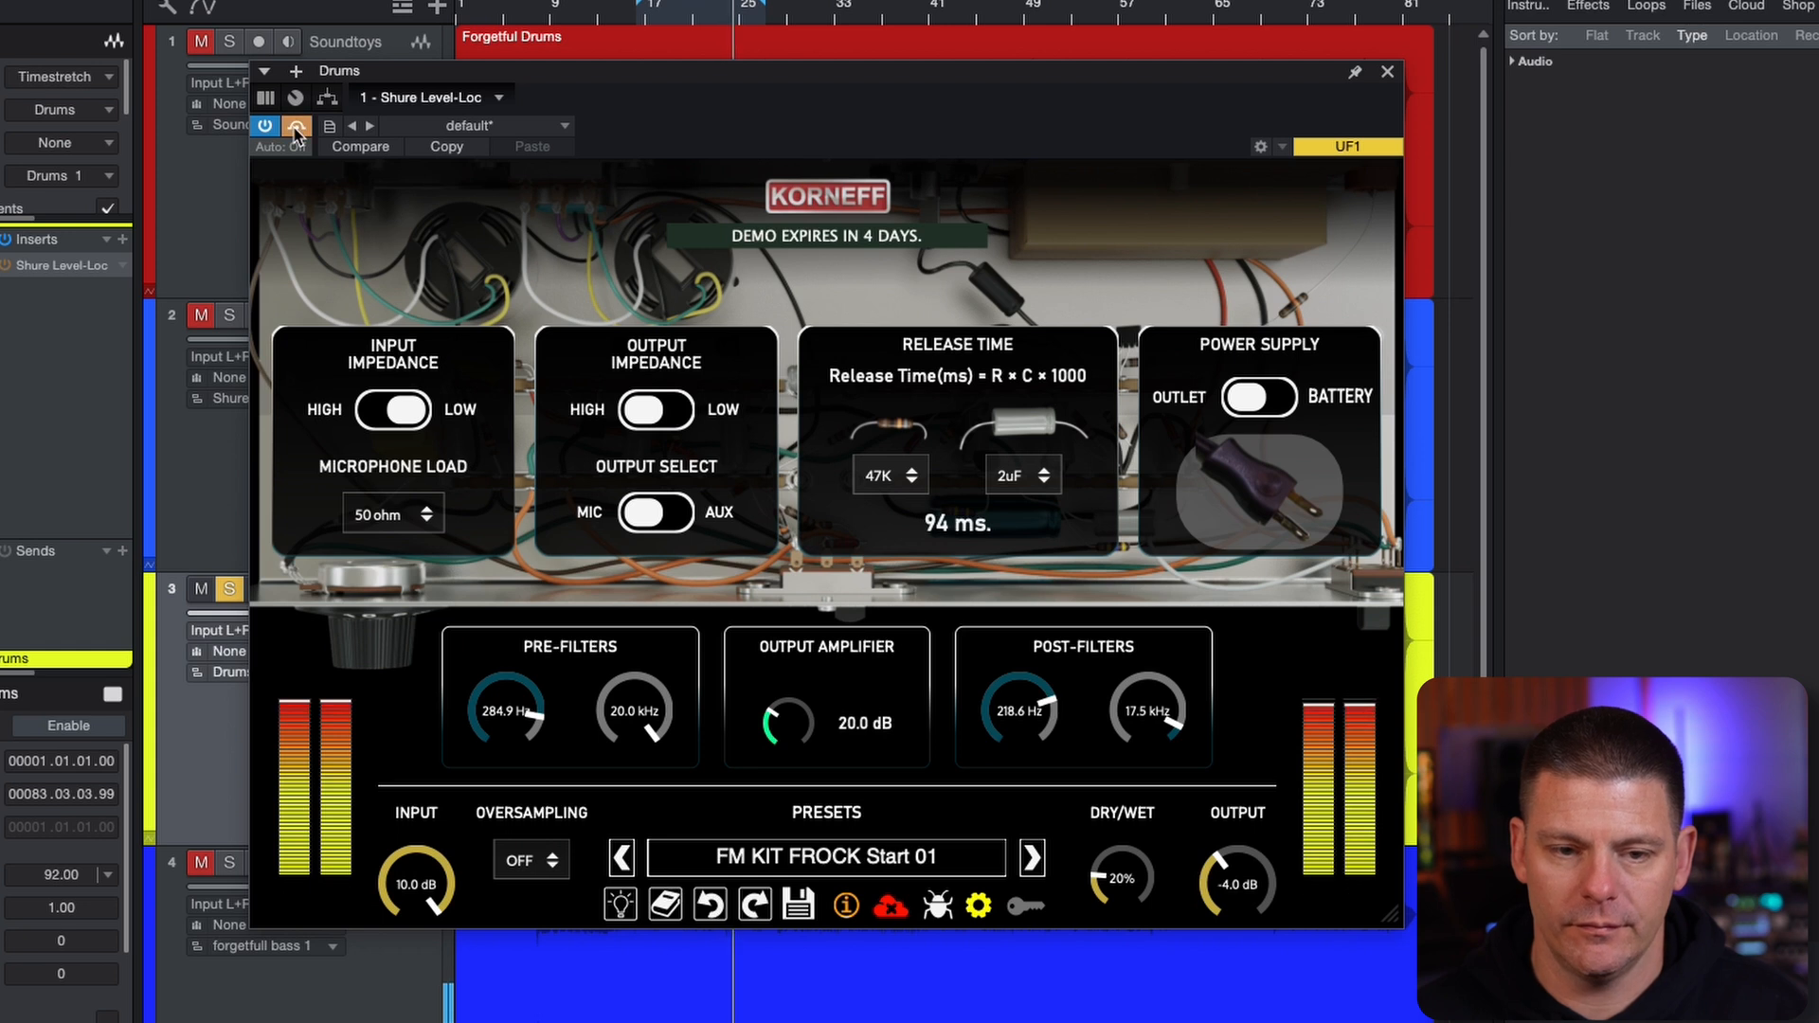
left_click(297, 128)
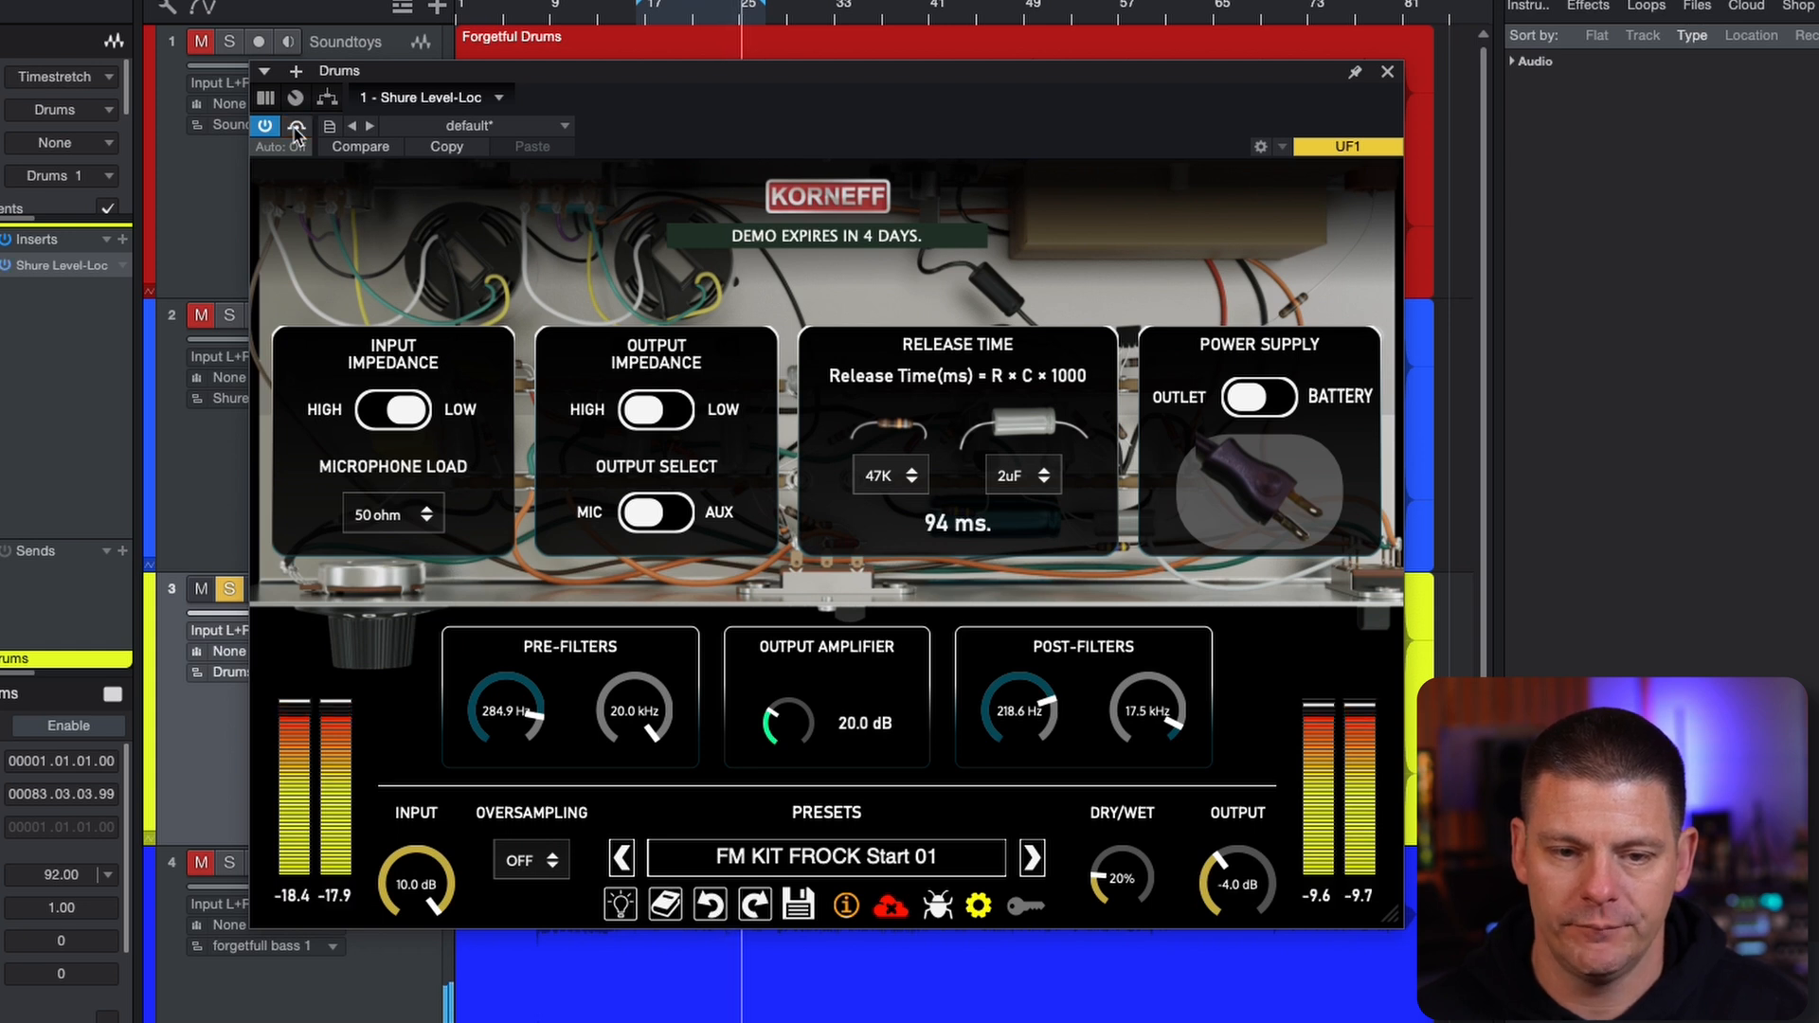
Audition the FM KIT MACHINE Start 01 and Start 02 presets, and compare Start 02 with the bypassed drums, leaving the effect active
left_click(1031, 857)
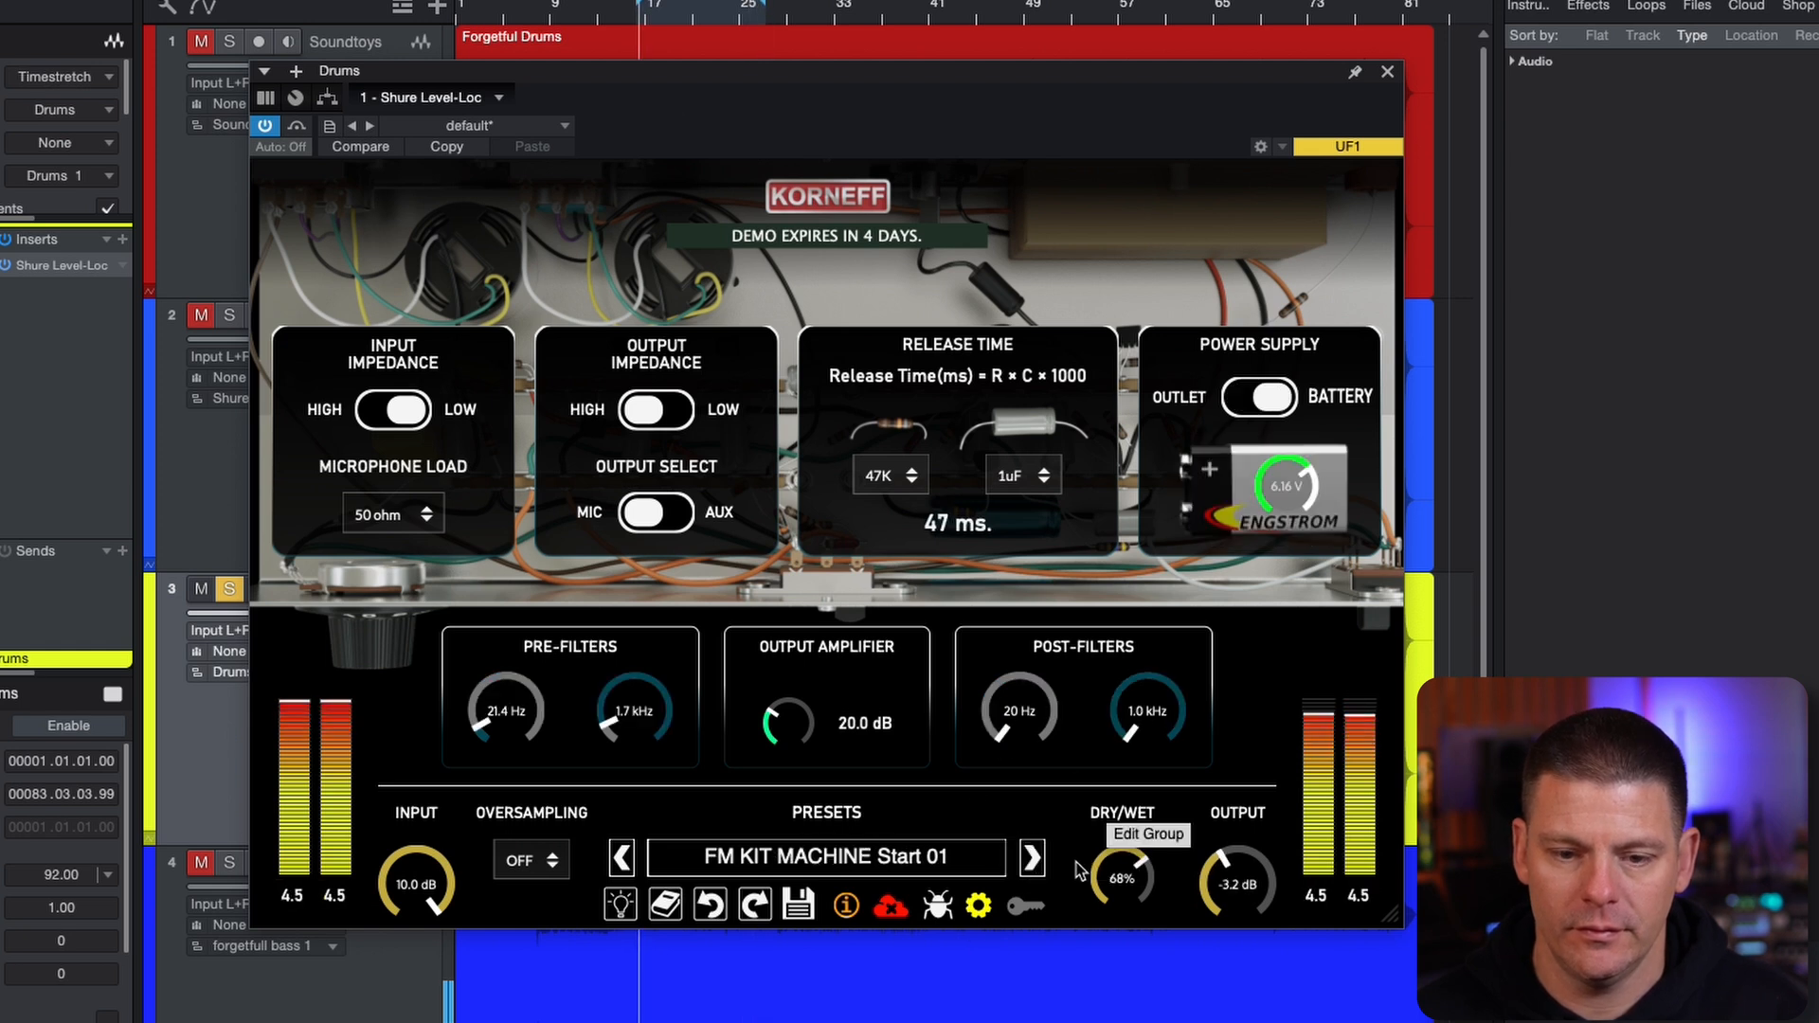
left_click(1033, 858)
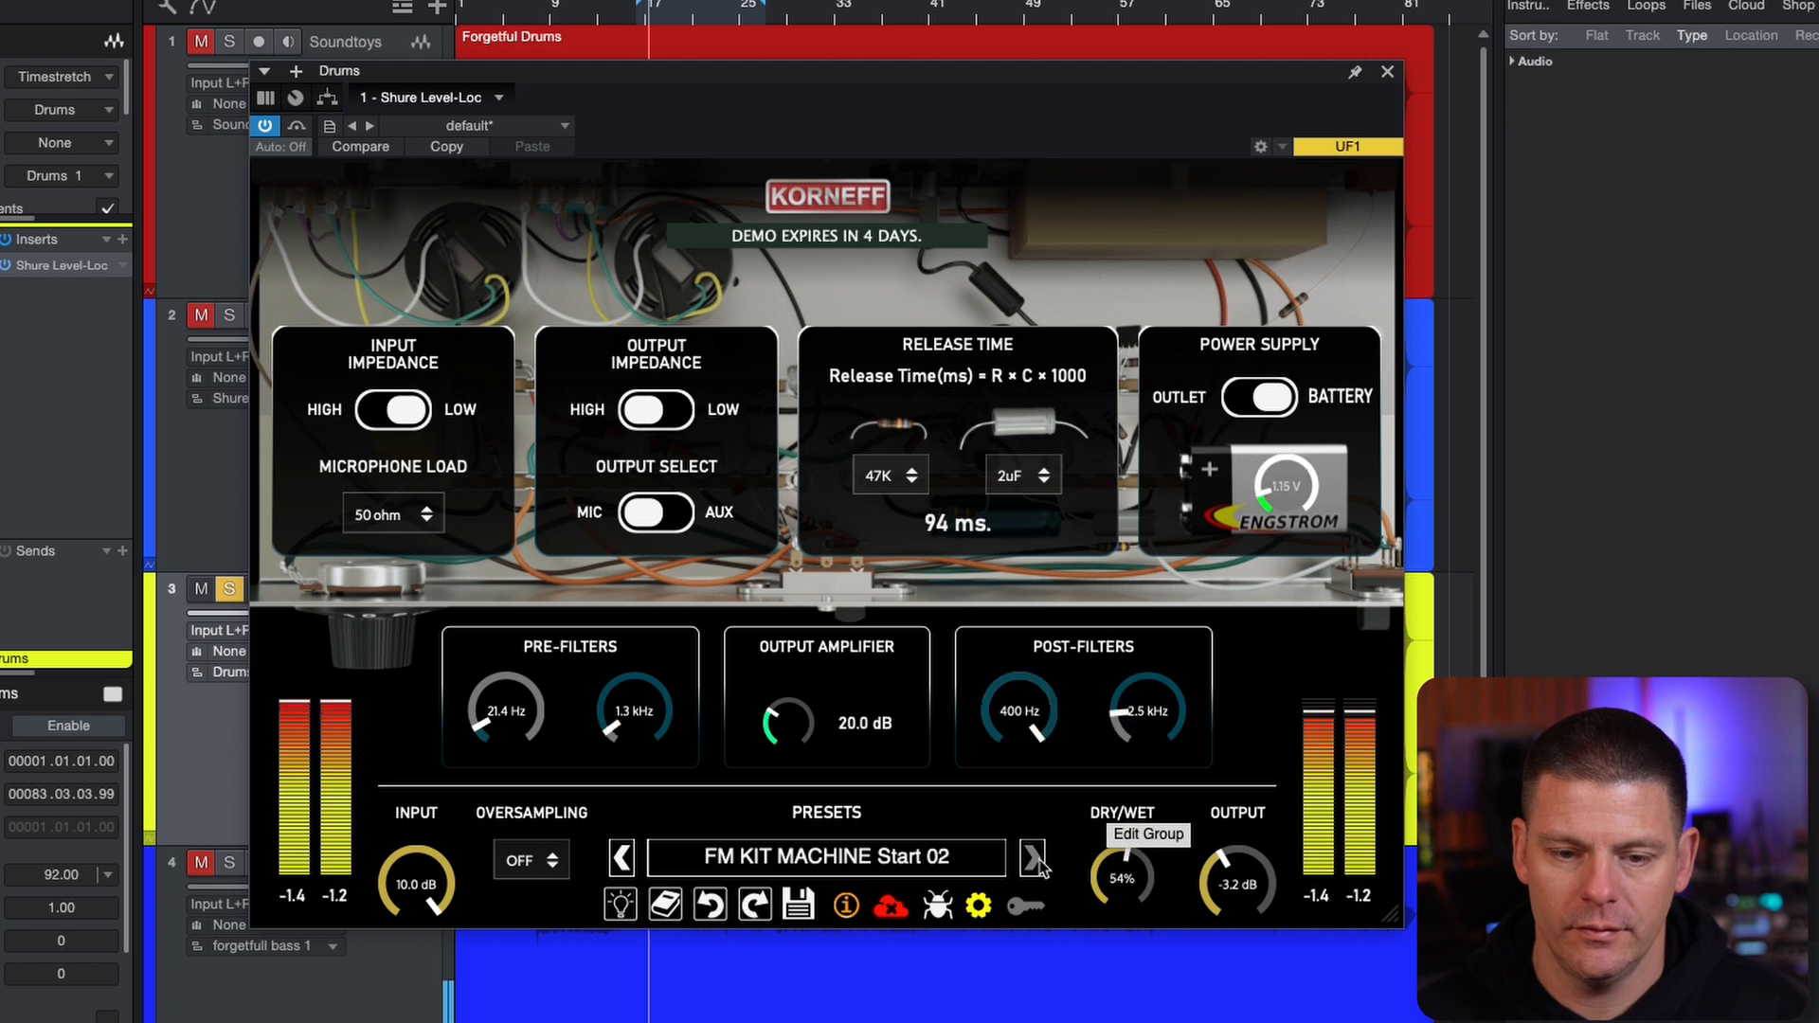
left_click(297, 126)
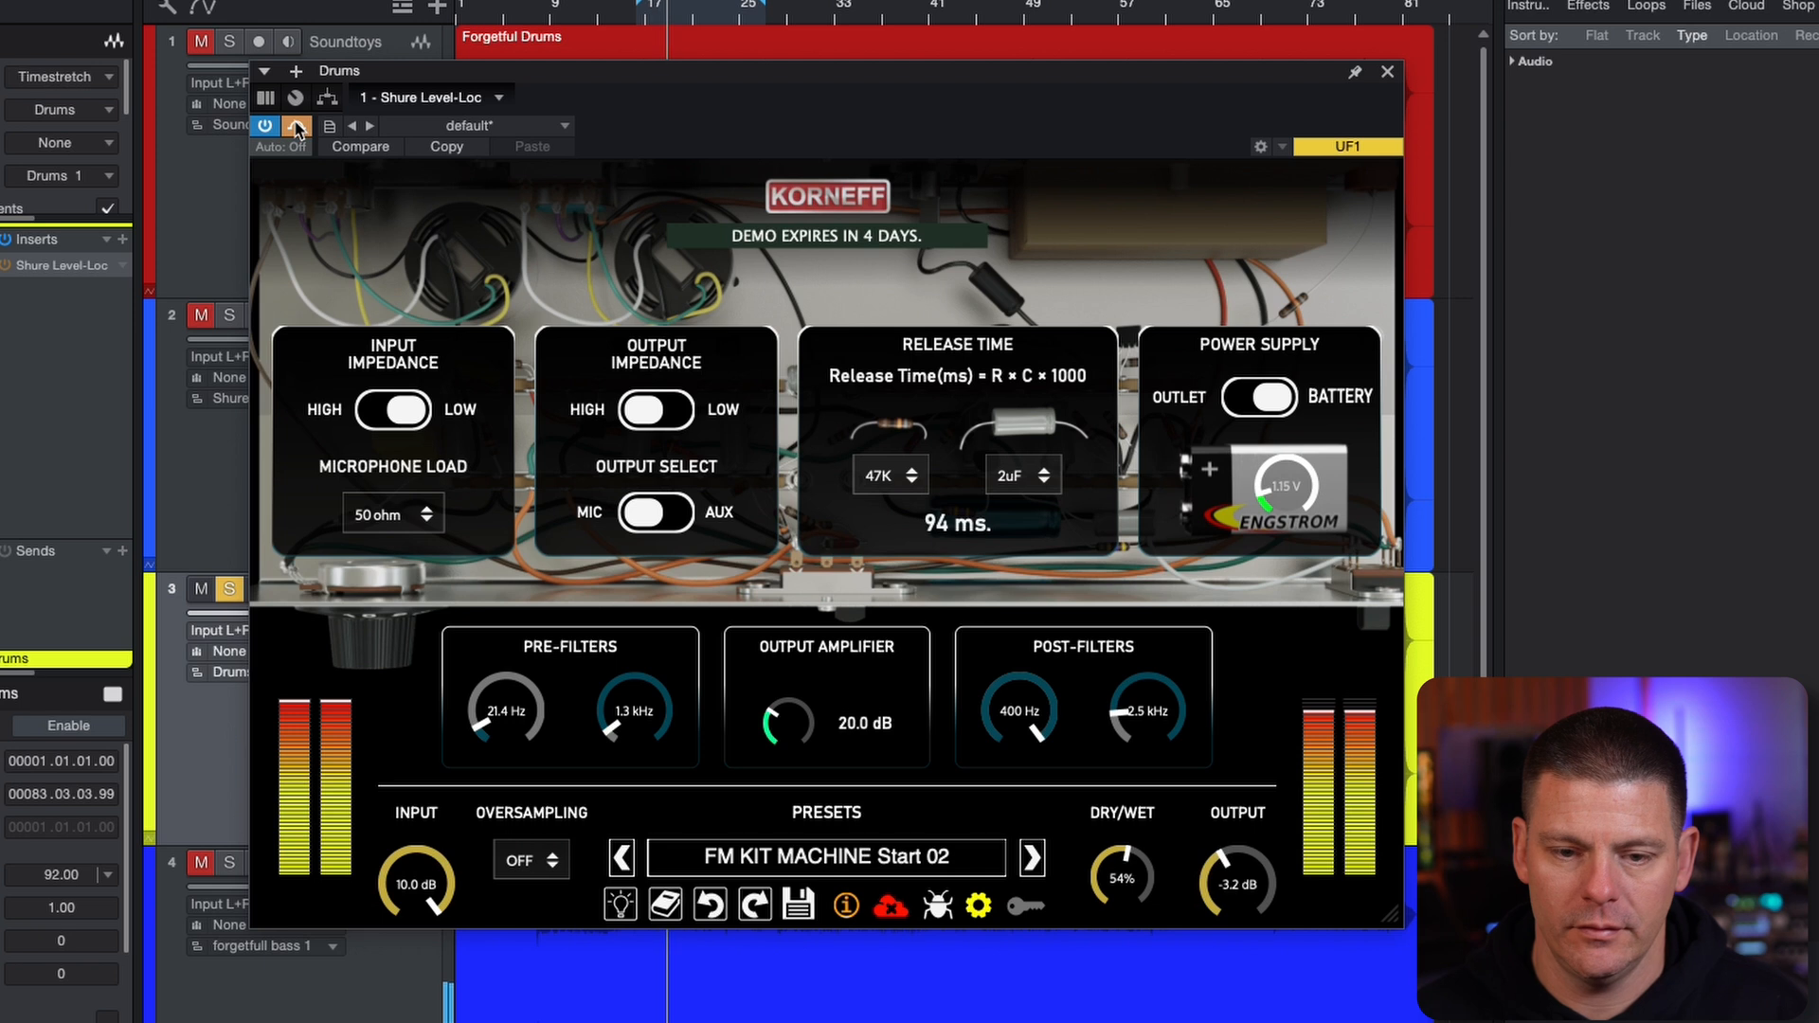
left_click(297, 126)
Advance through FM KIT MUD Start 01 and FM KIT OOMF Start 01 to the FM KIT SOCK Start 01 preset, and stop playback
left_click(1032, 859)
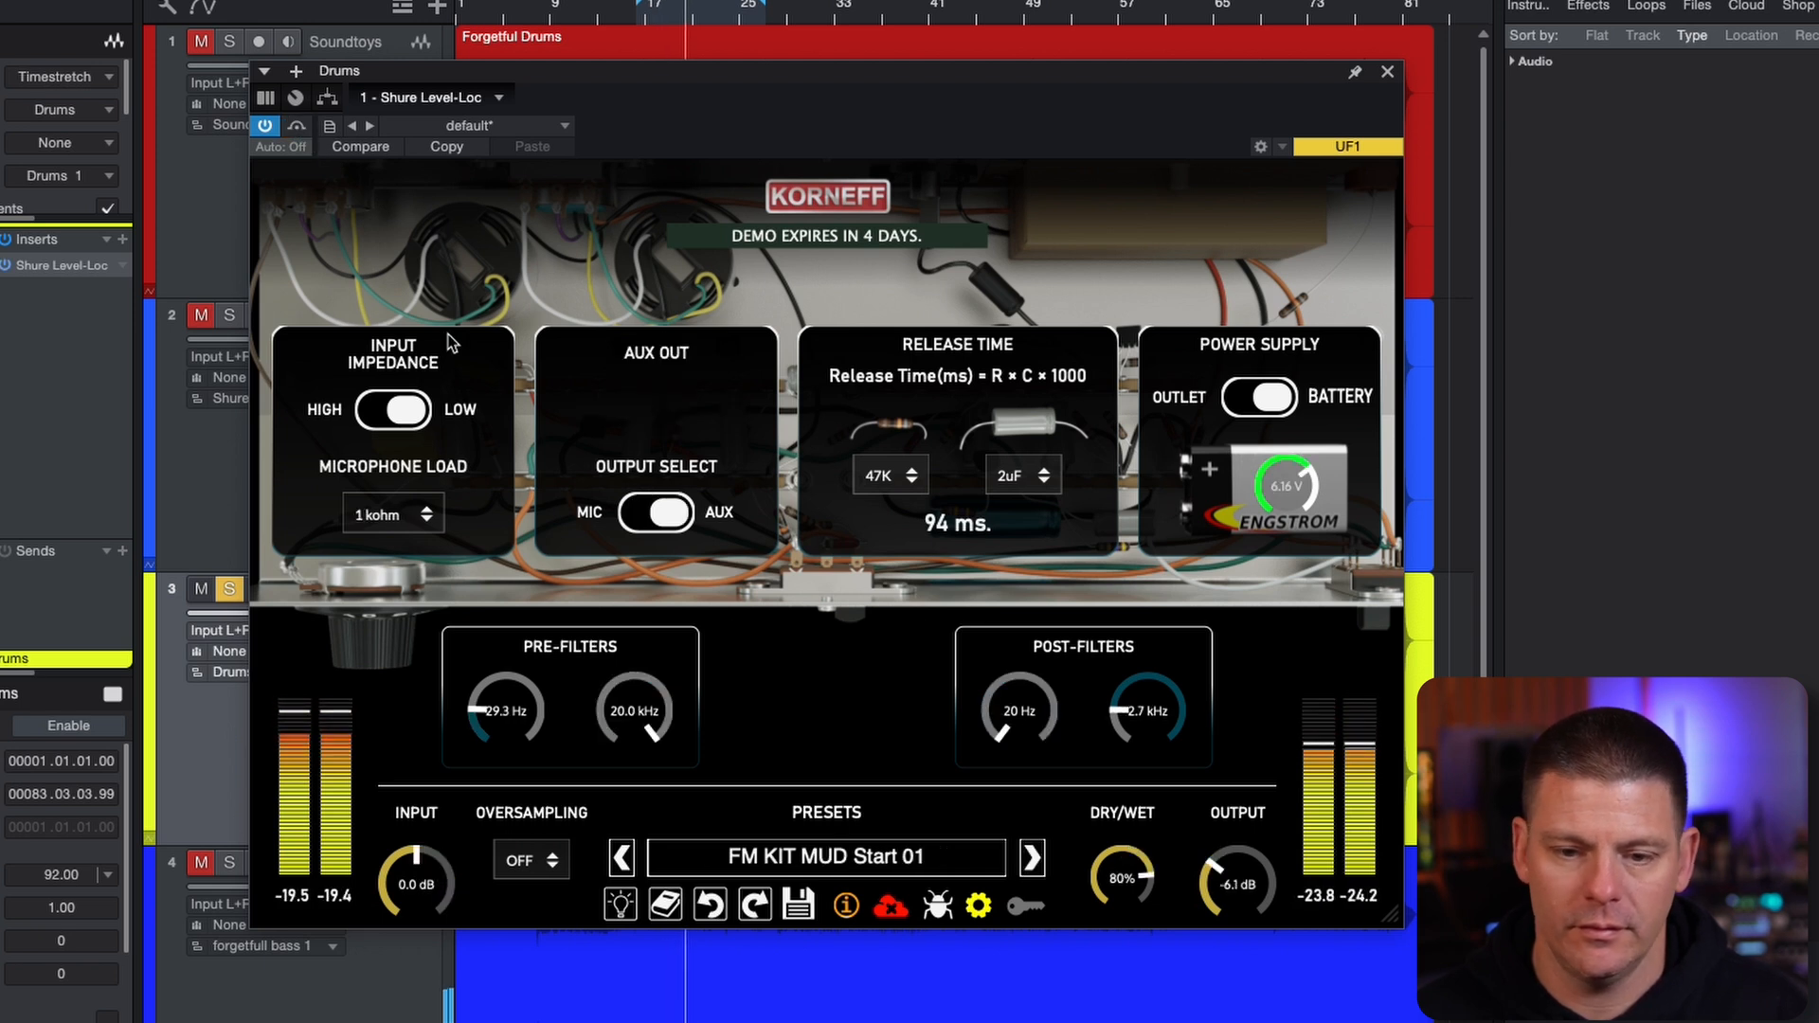
left_click(1033, 859)
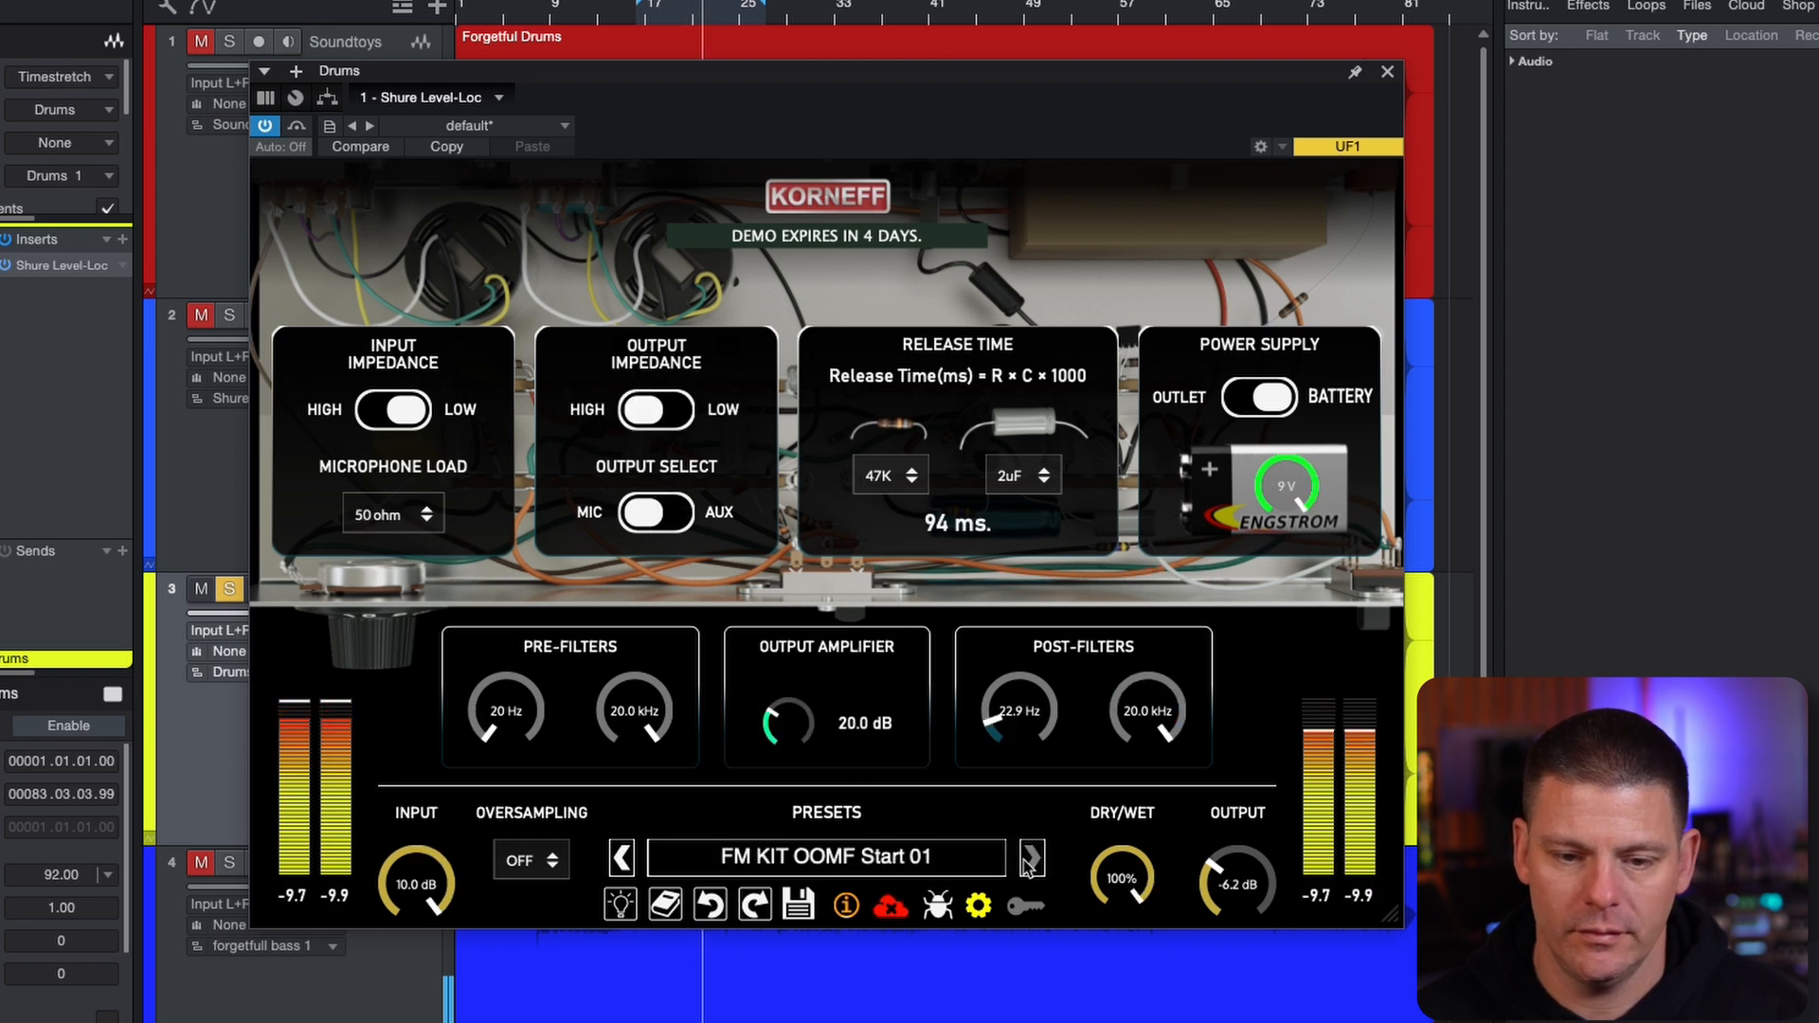
left_click(1029, 859)
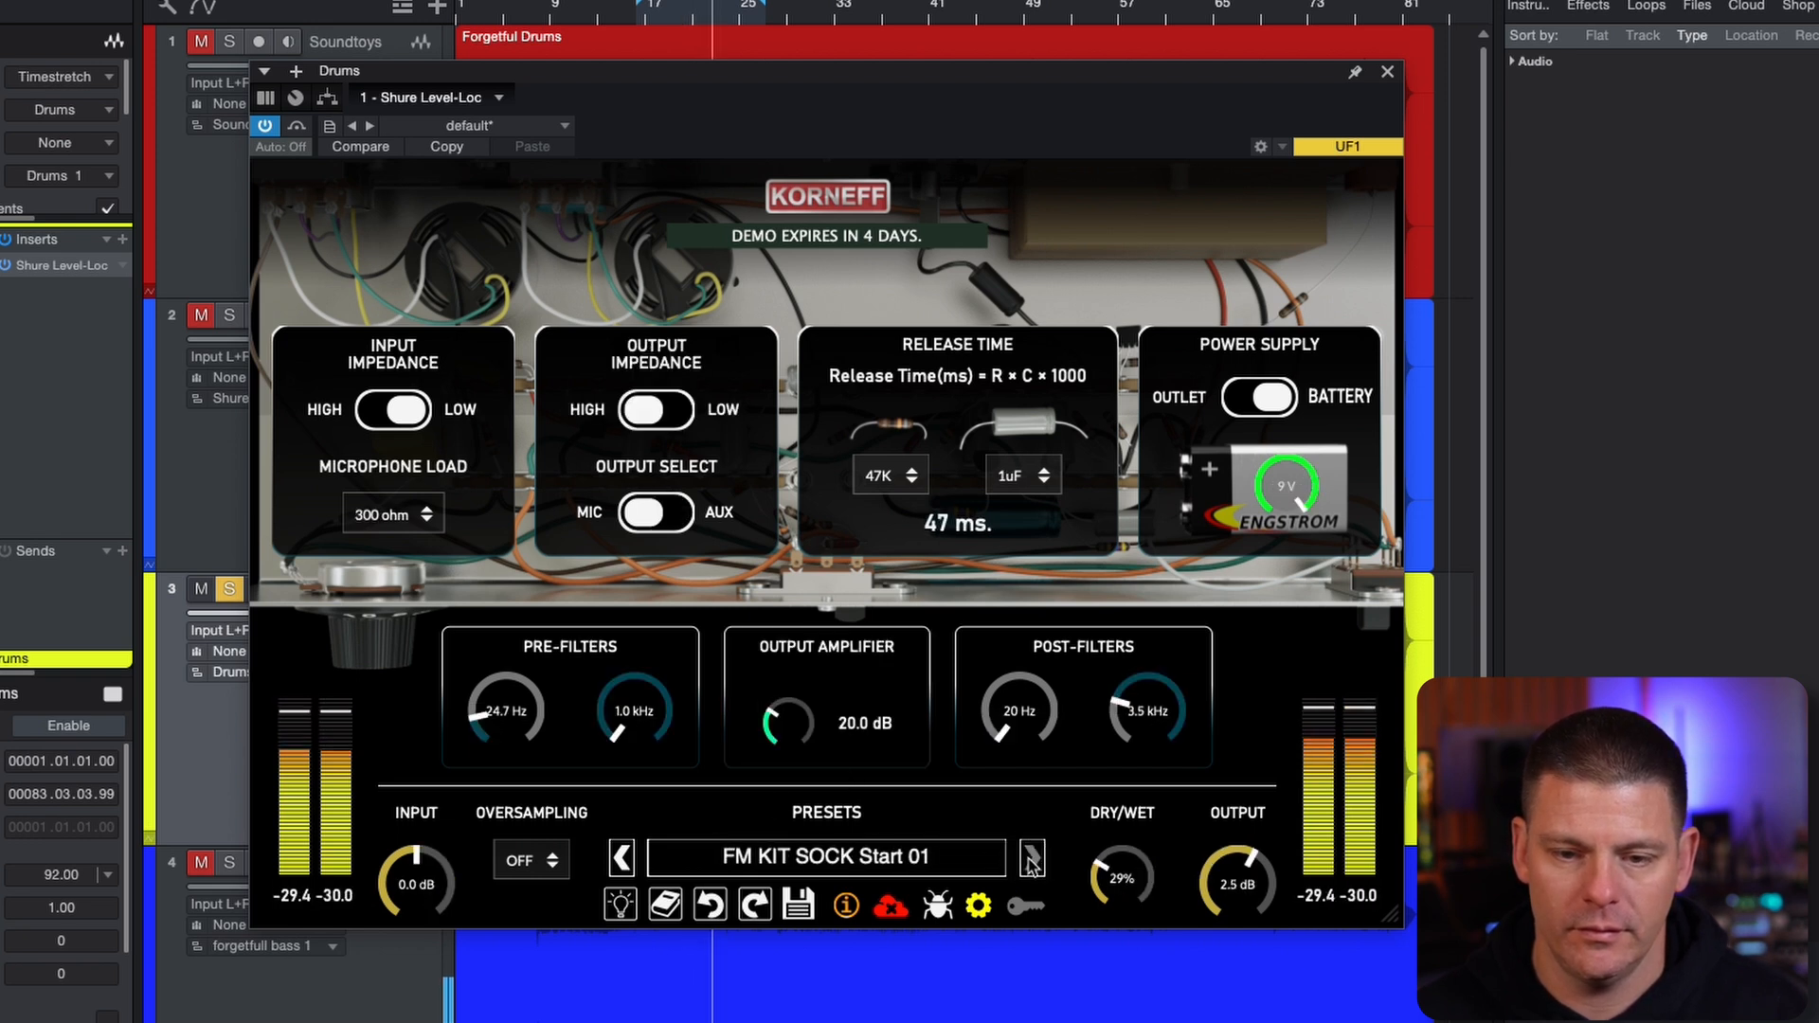
key("space")
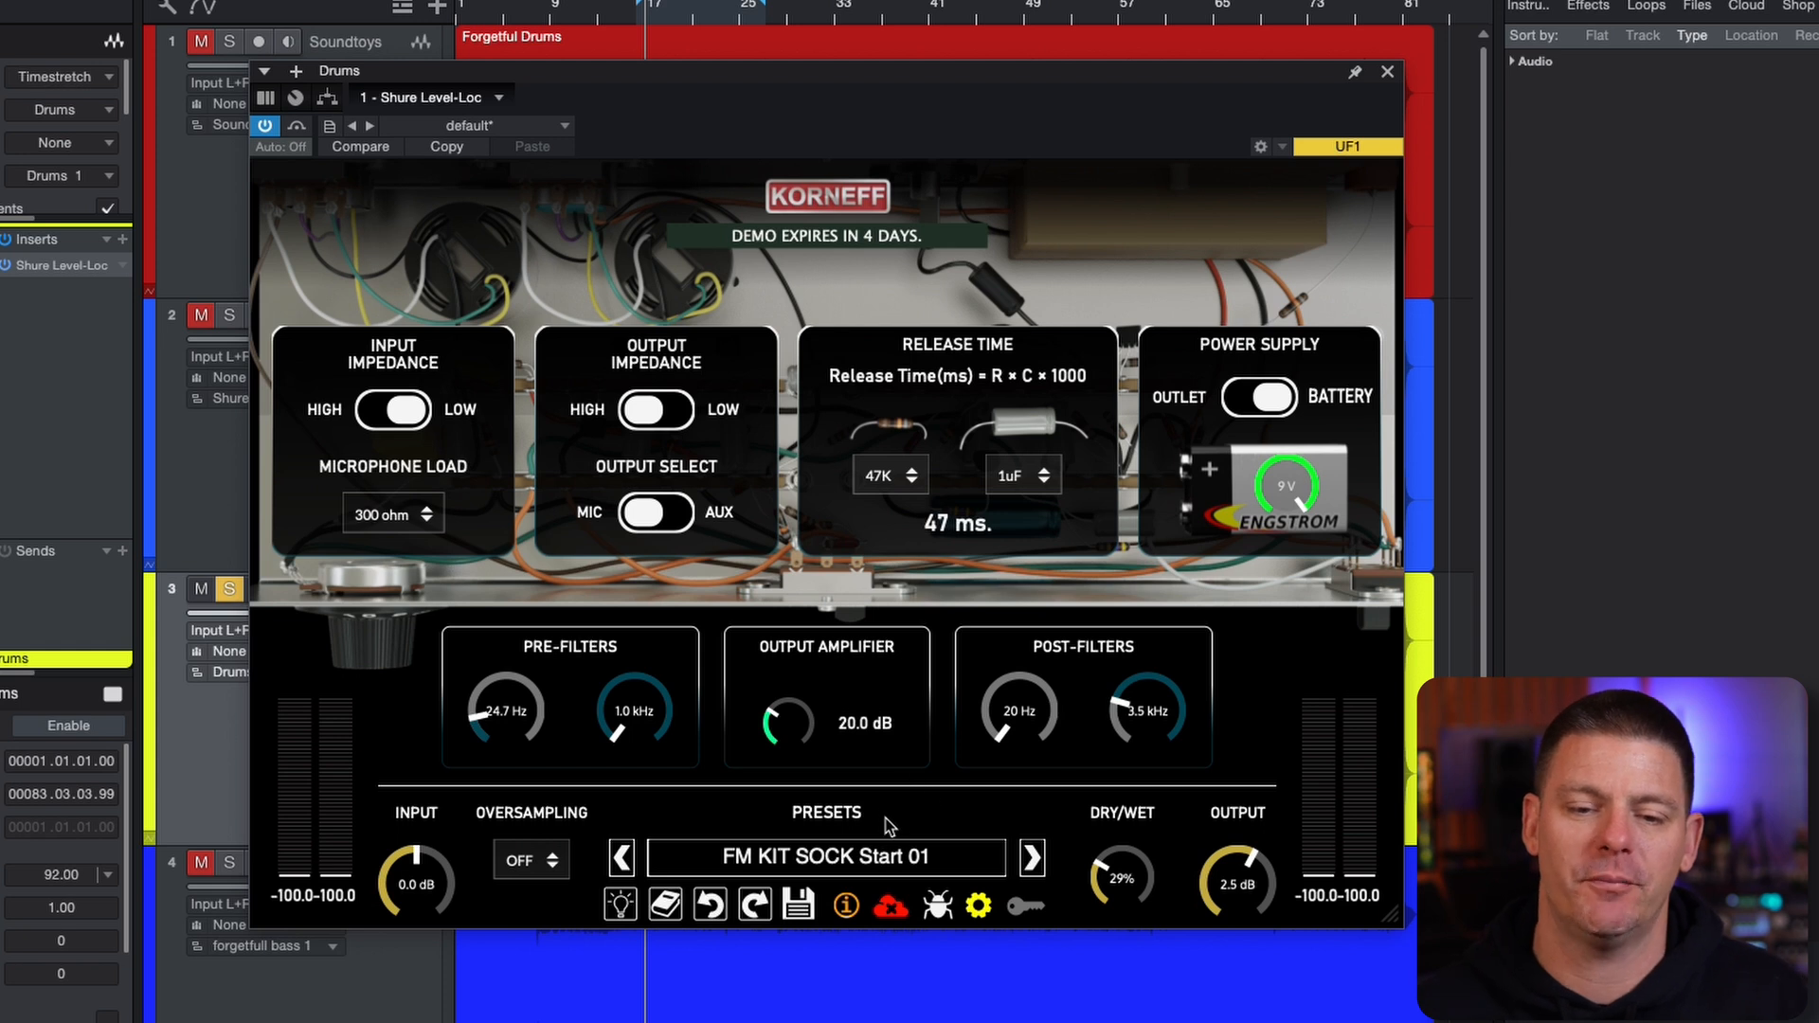
Set Dry/Wet to 100%, open the pre-filters to 20 Hz and 20.0 kHz and the upper post-filter to 20.0 kHz, and adjust the battery voltage
left_click_drag(1120, 879, 1120, 807)
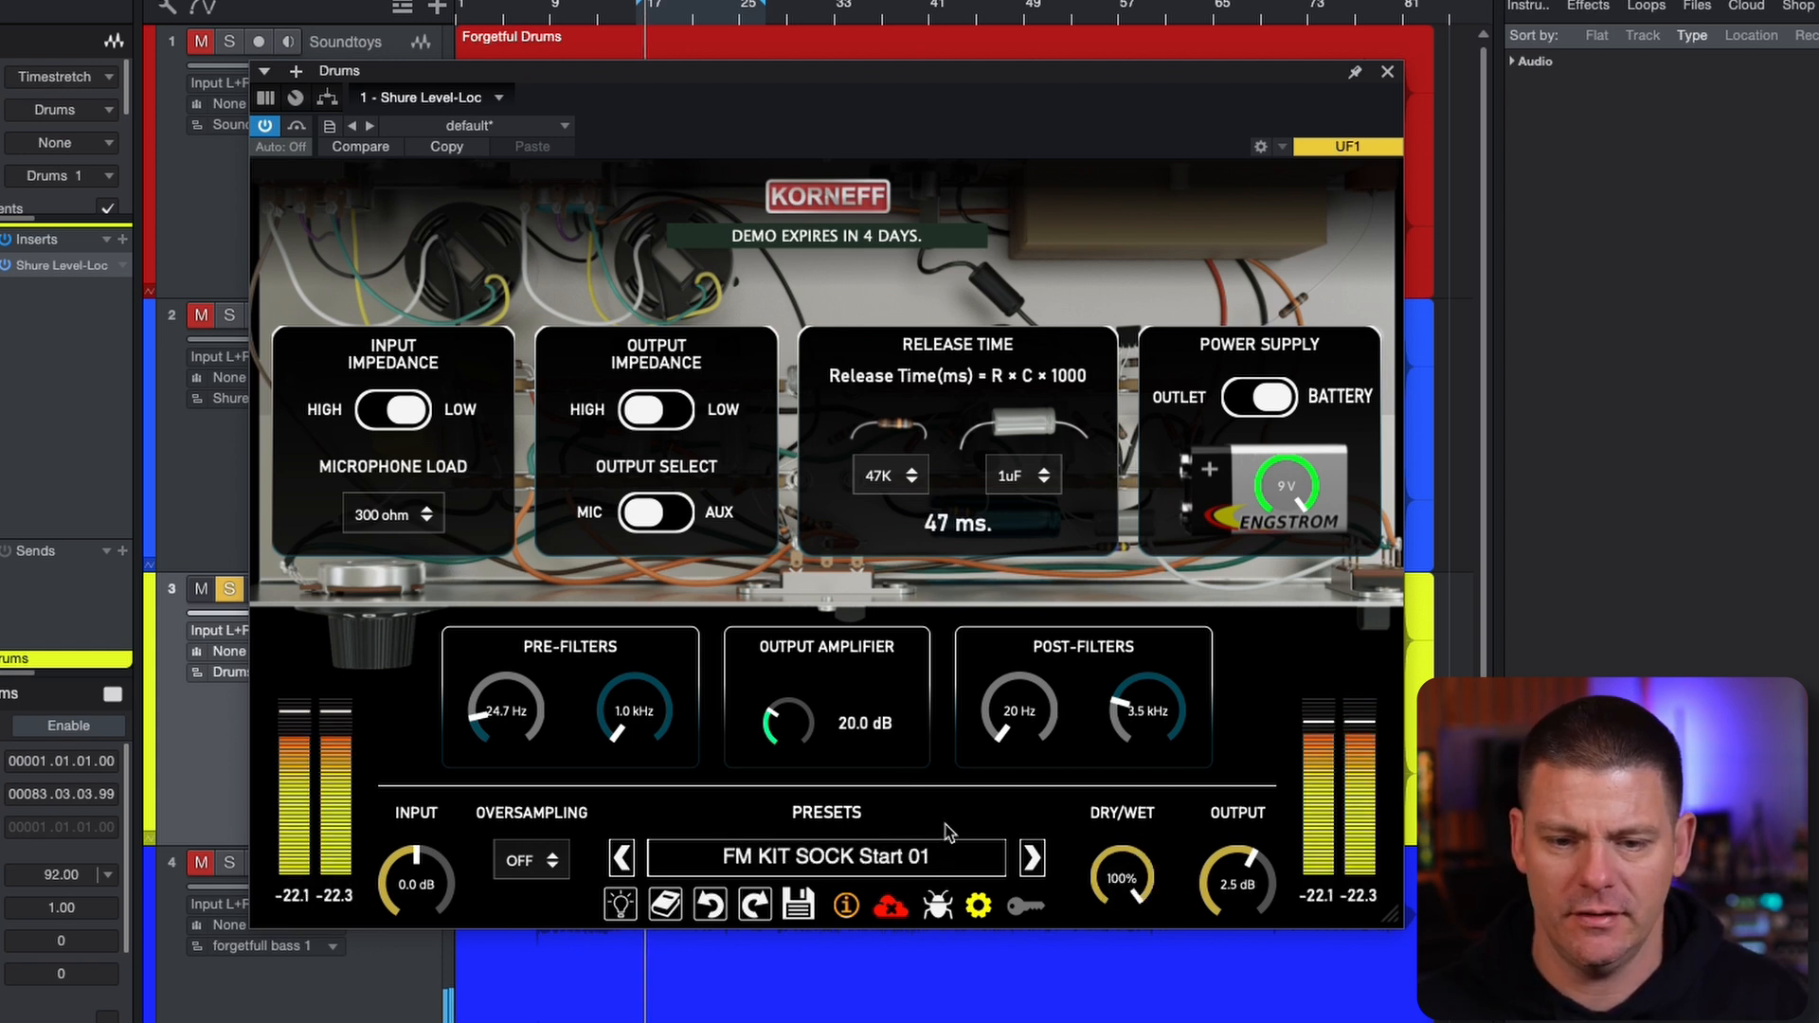
left_click_drag(493, 753, 496, 774)
left_click_drag(1149, 713, 1141, 289)
left_click_drag(639, 711, 666, 0)
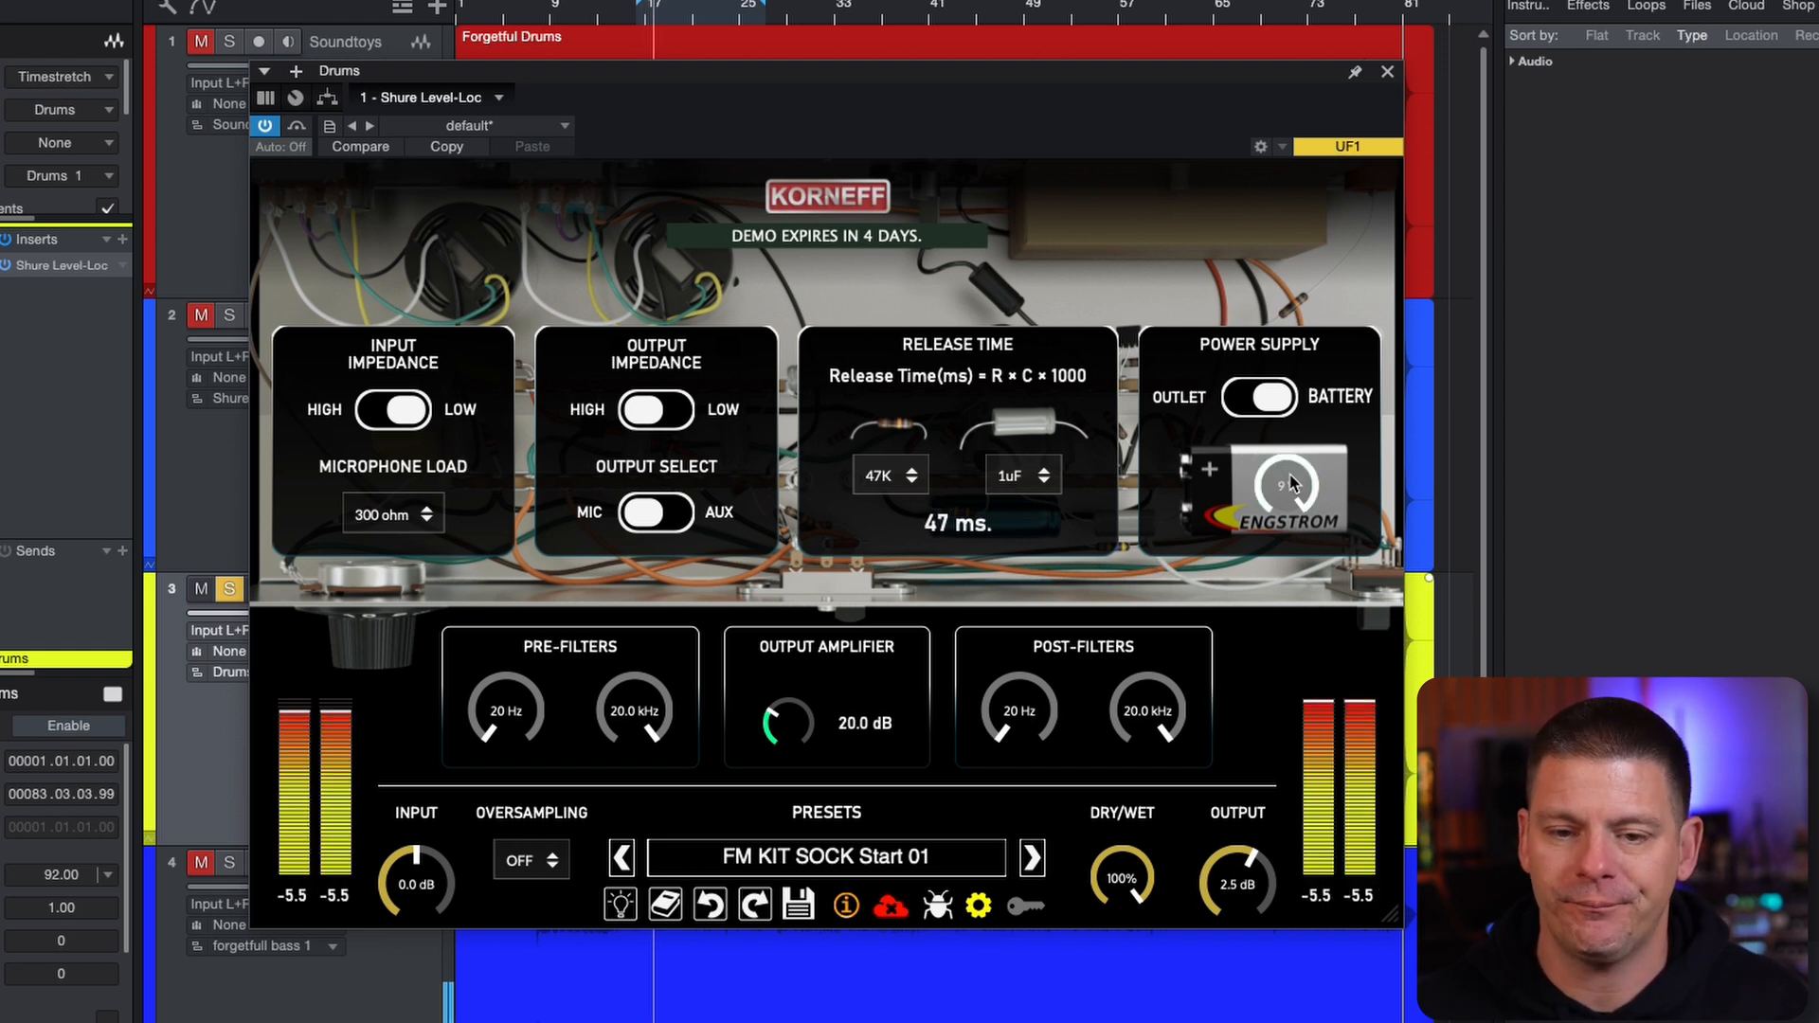
mouse_move(1291, 484)
left_mouse_down()
mouse_move(1259, 712)
mouse_move(1298, 480)
left_mouse_up()
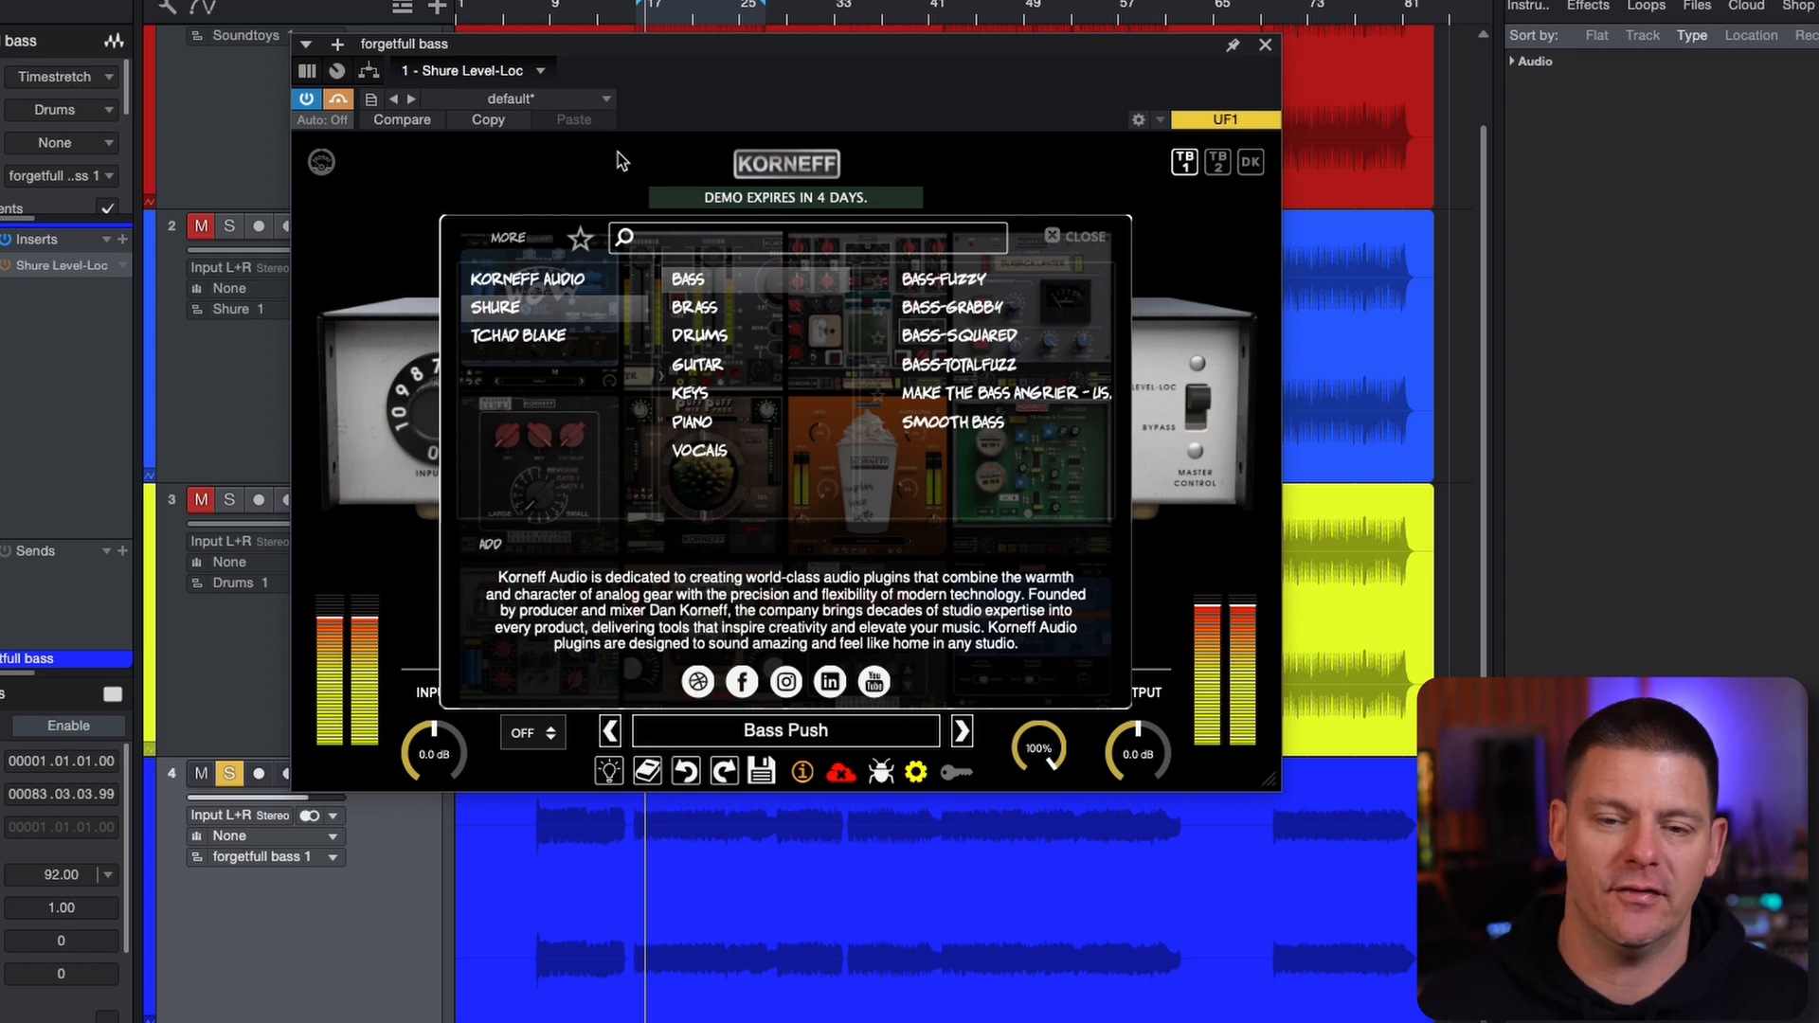
Take the bass track's plug-in out of bypass and audition the Shure presets Bass-Fuzzy, Bass-Grabby, Bass-Squared and Bass-TotalFuzz
left_click(338, 99)
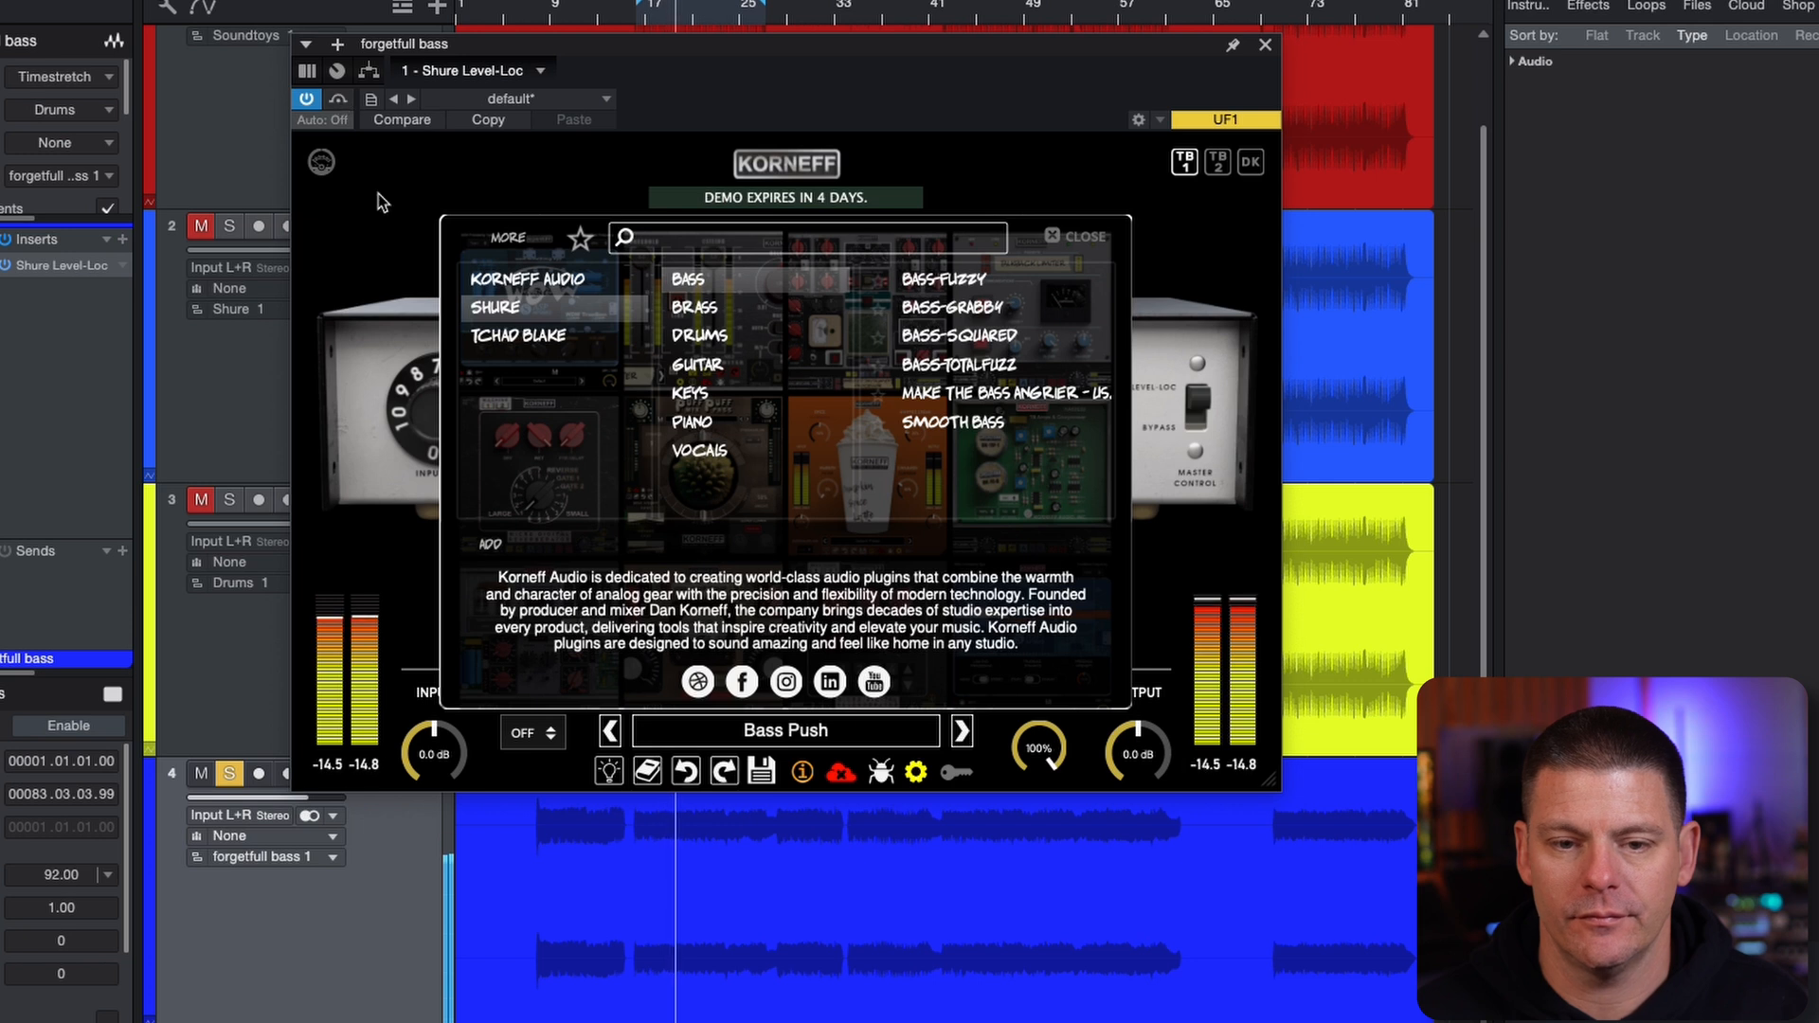
left_click(936, 287)
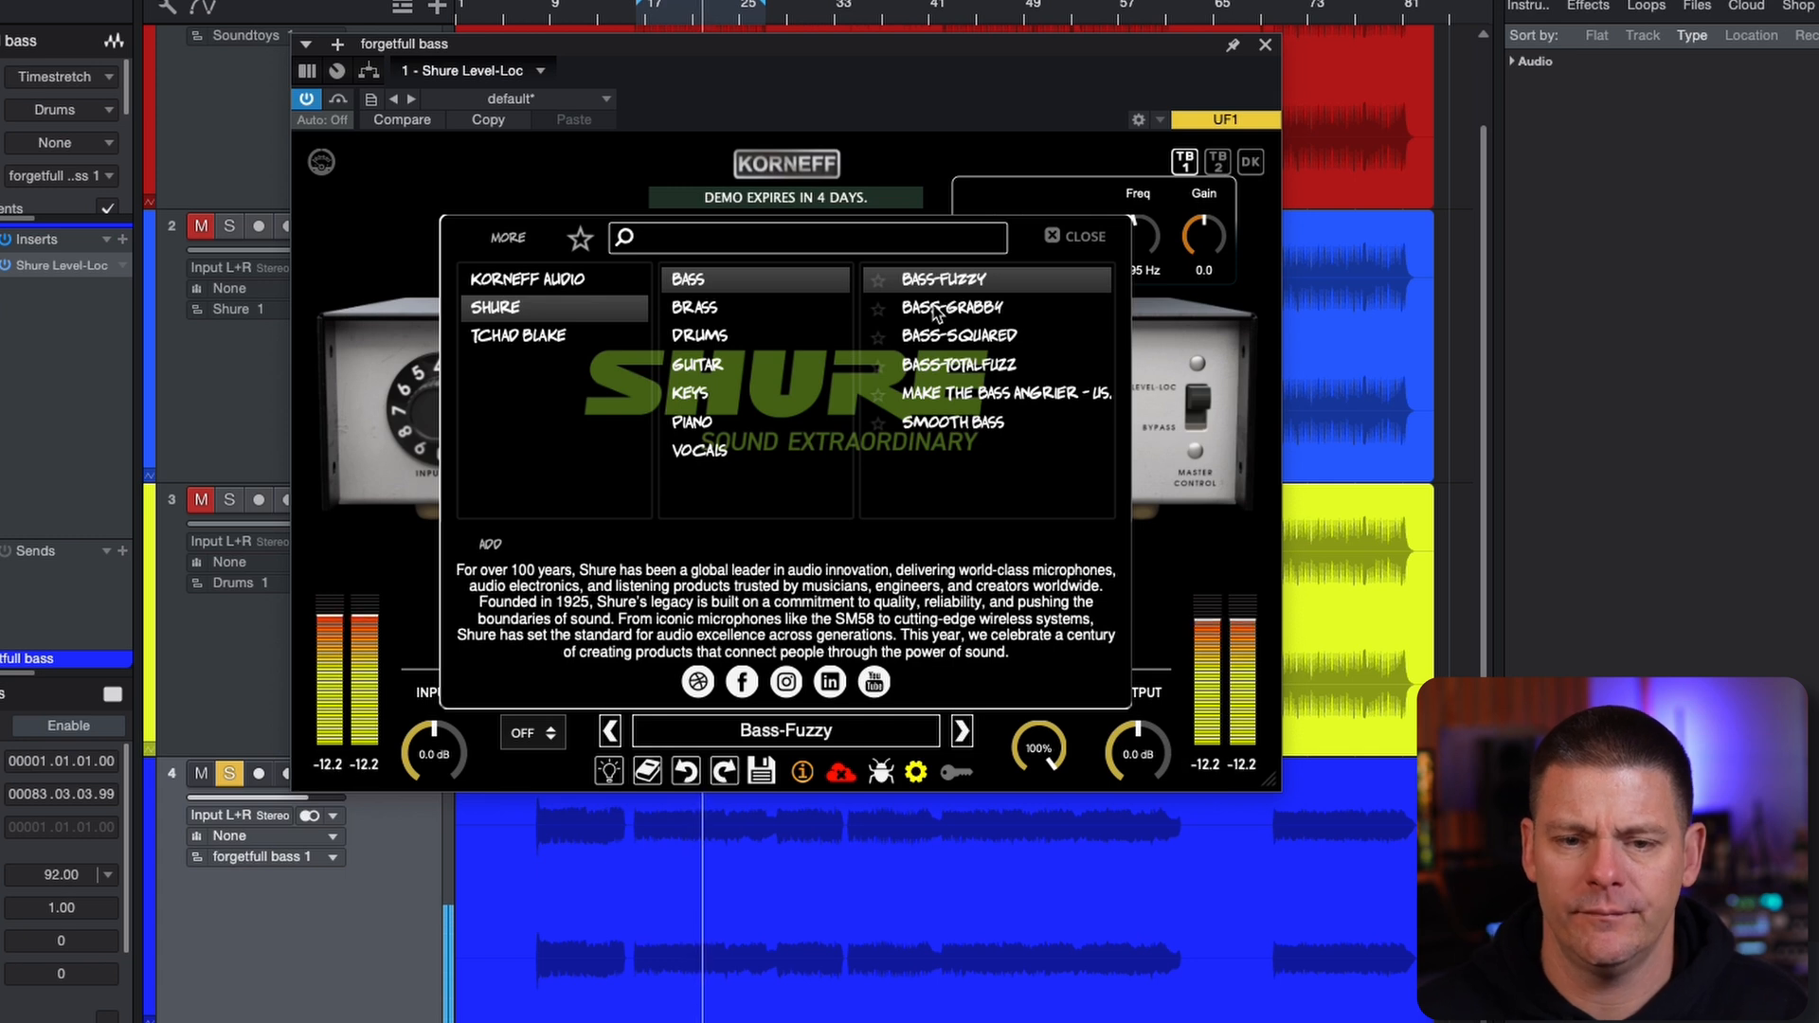
left_click(935, 309)
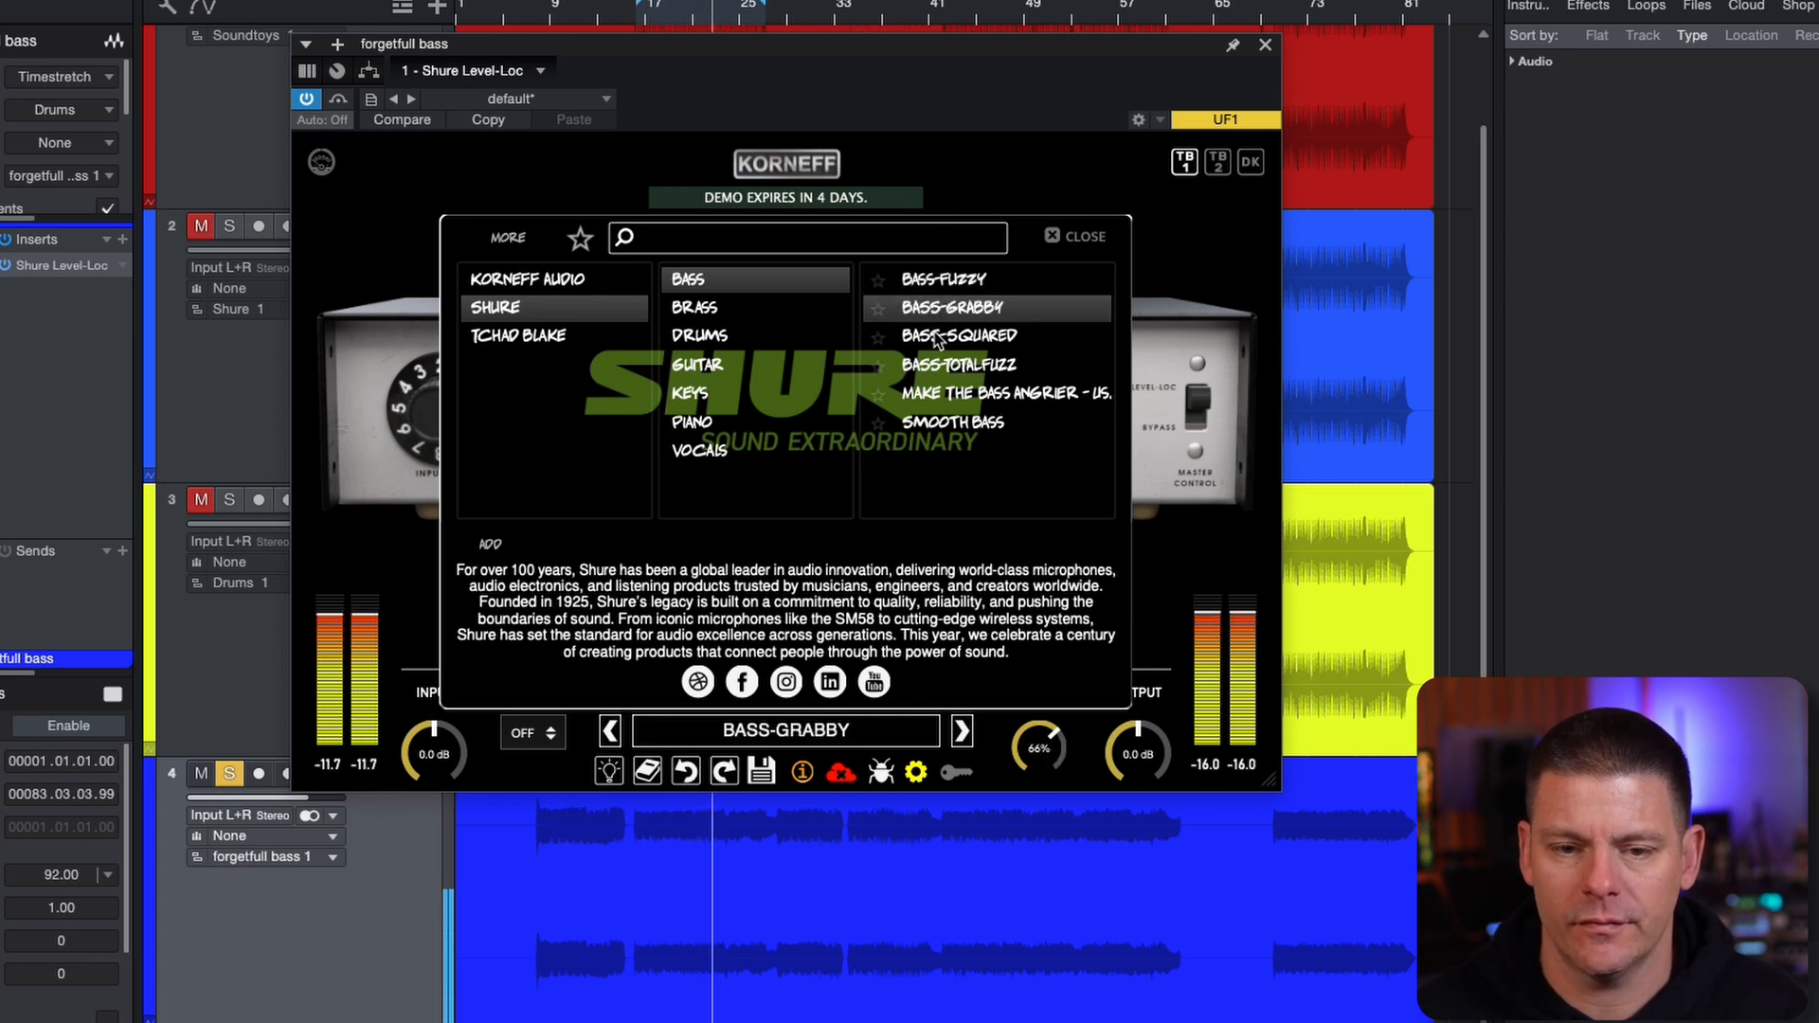
left_click(938, 339)
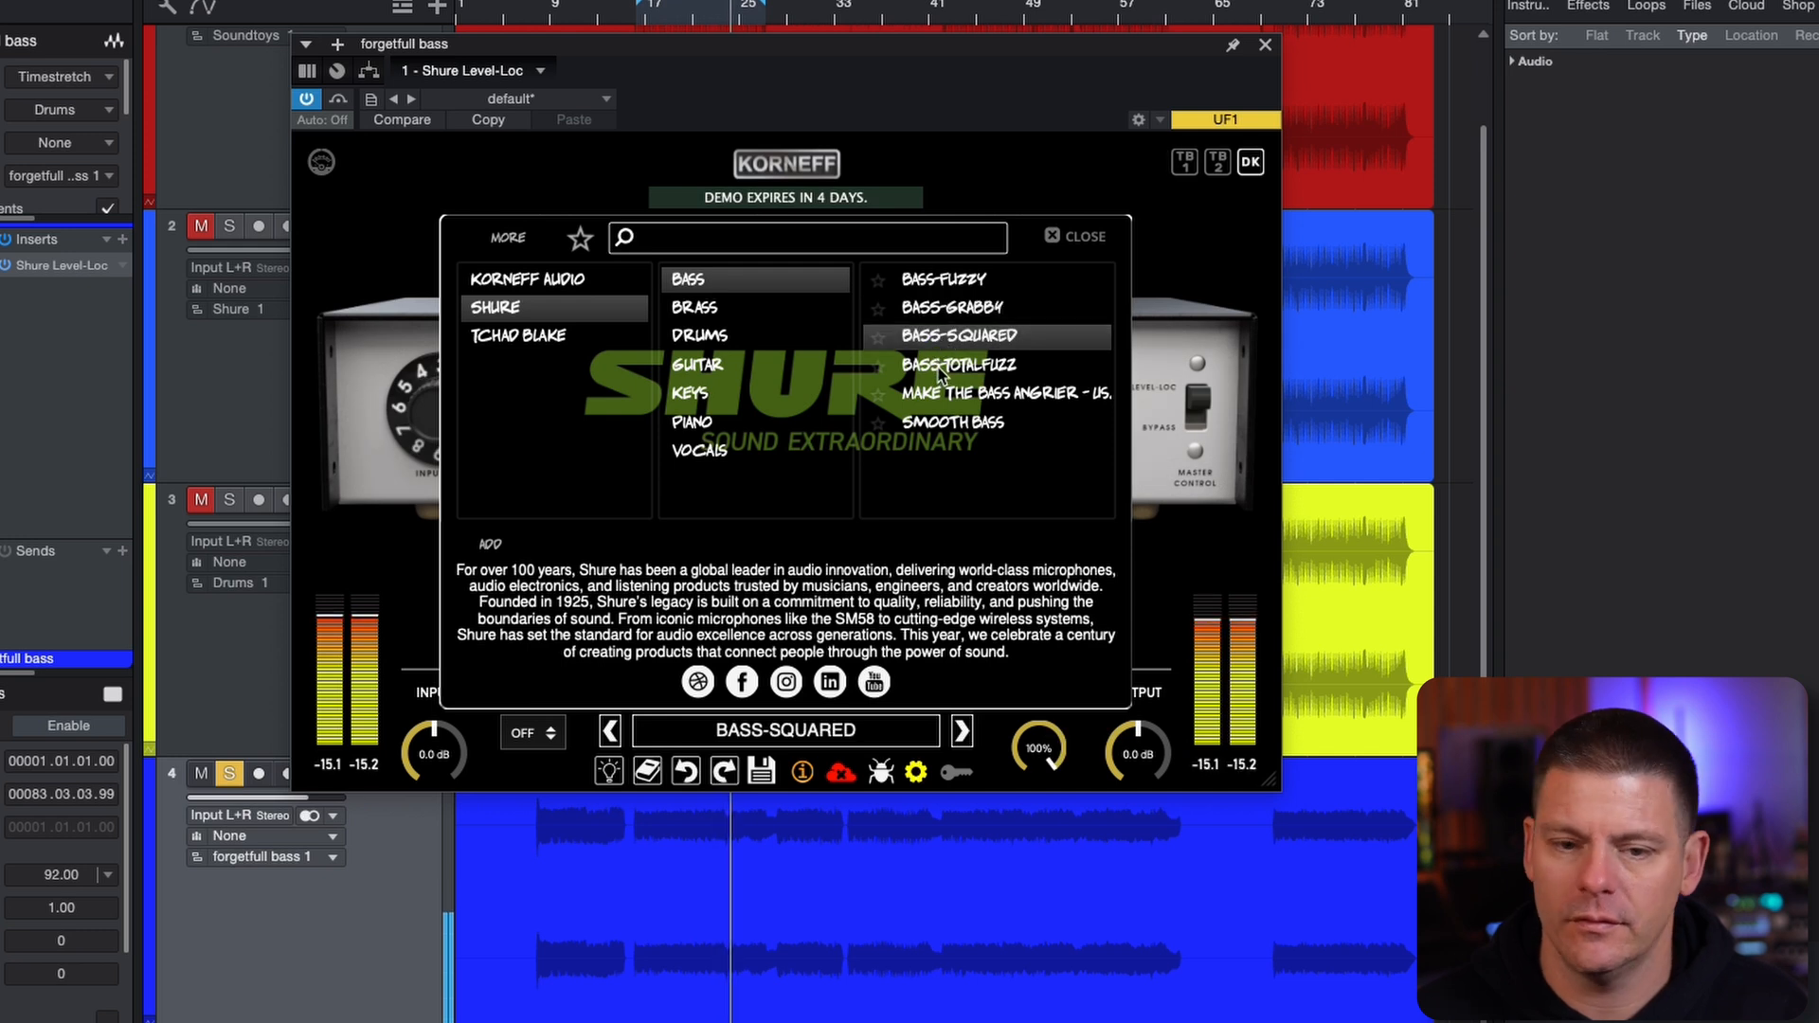
left_click(941, 369)
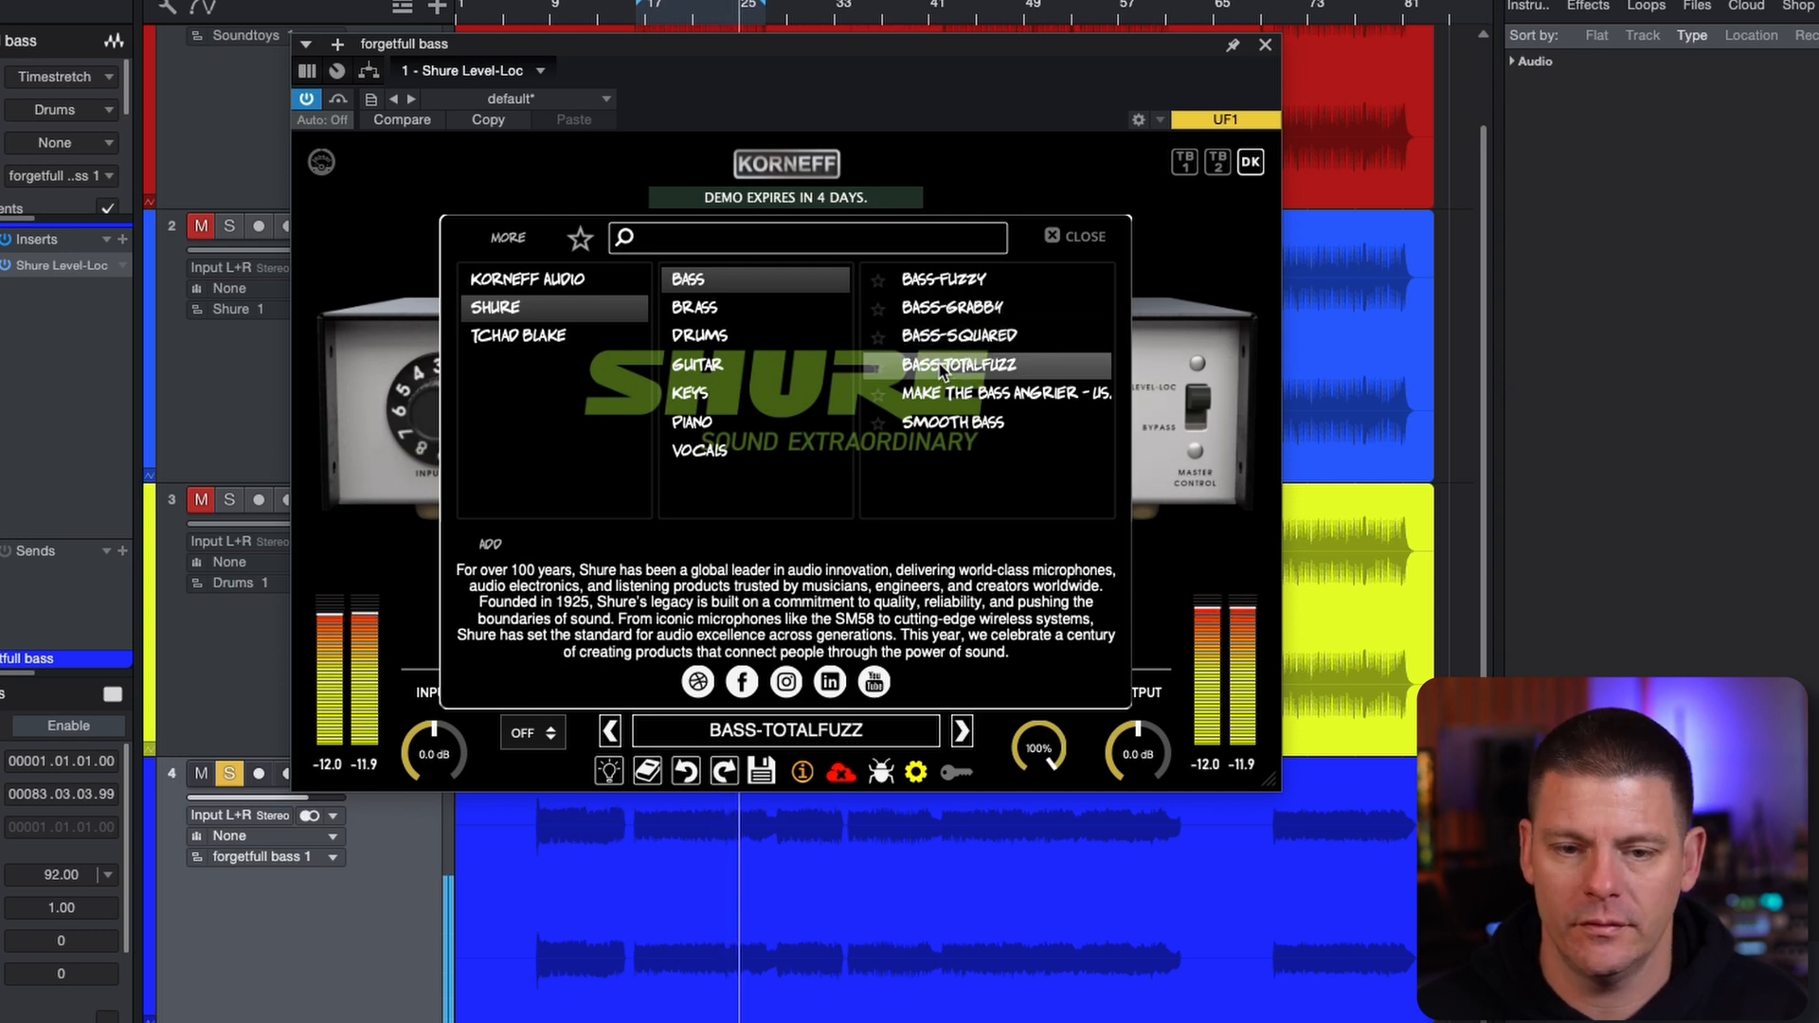
Compare the Make The Bass Angrier and Bass-TotalFuzz presets by alternating between them, and finish on Smooth Bass
left_click(941, 396)
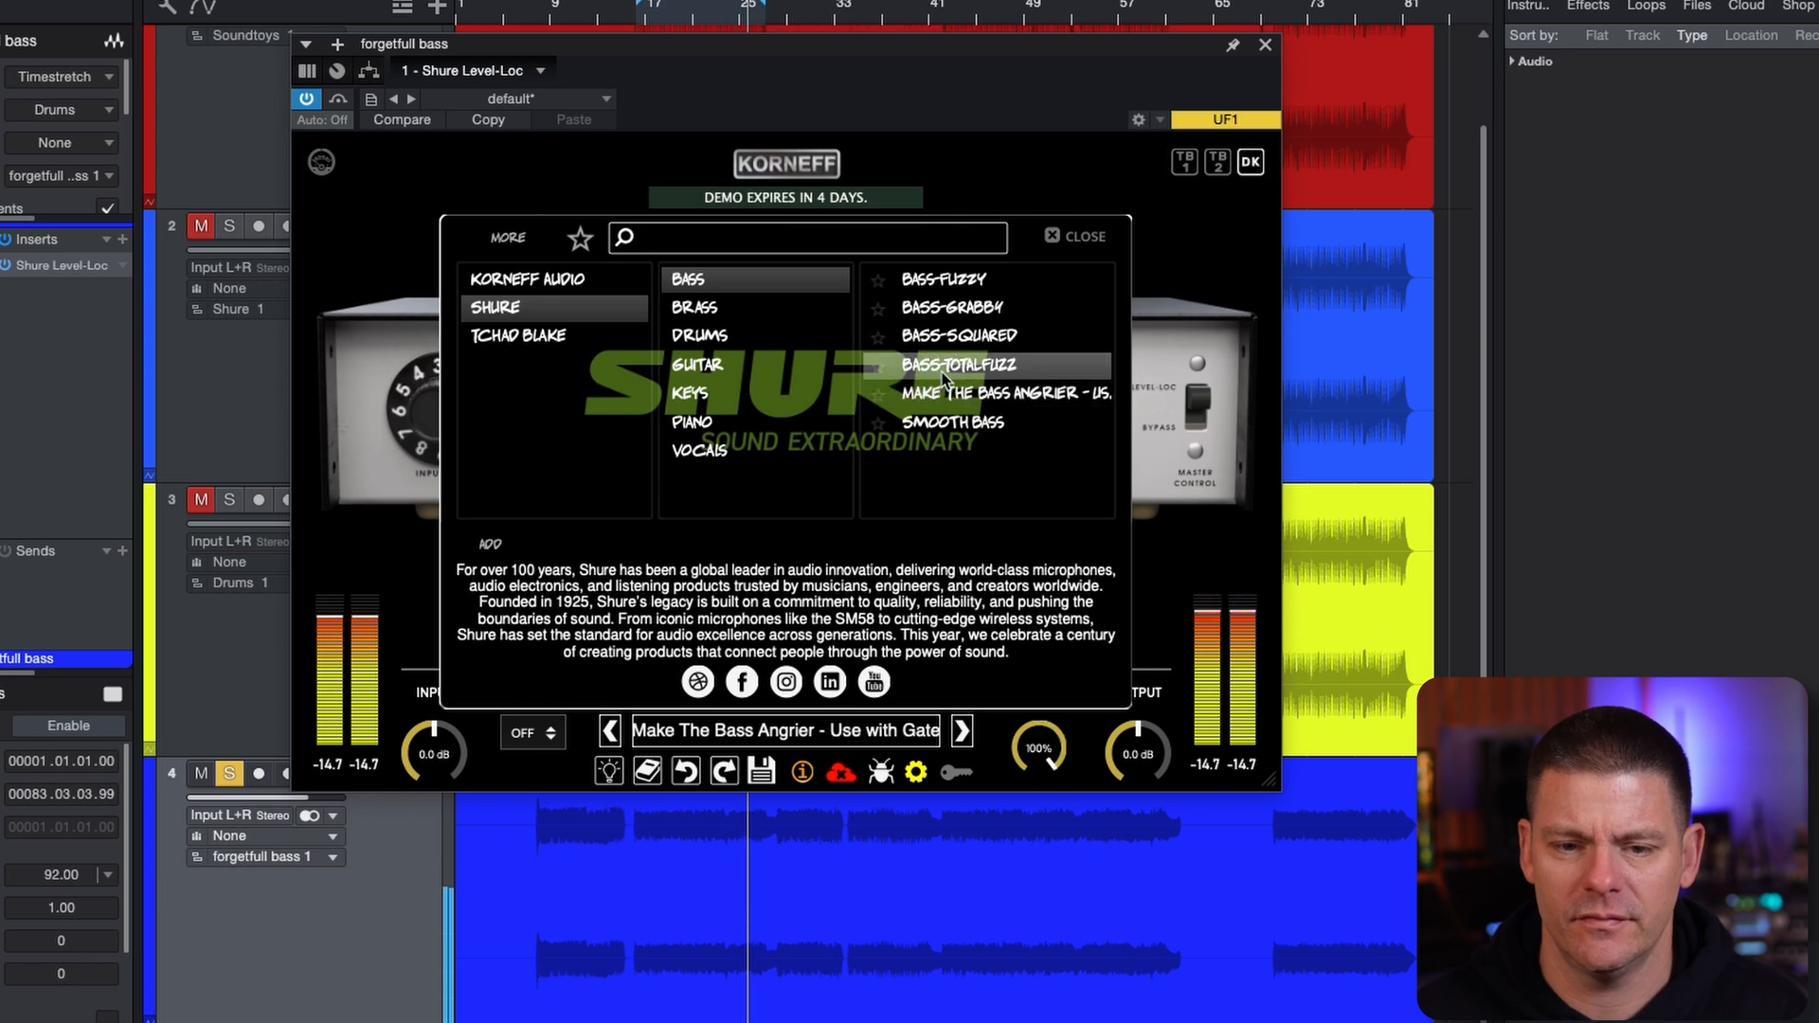
left_click(945, 368)
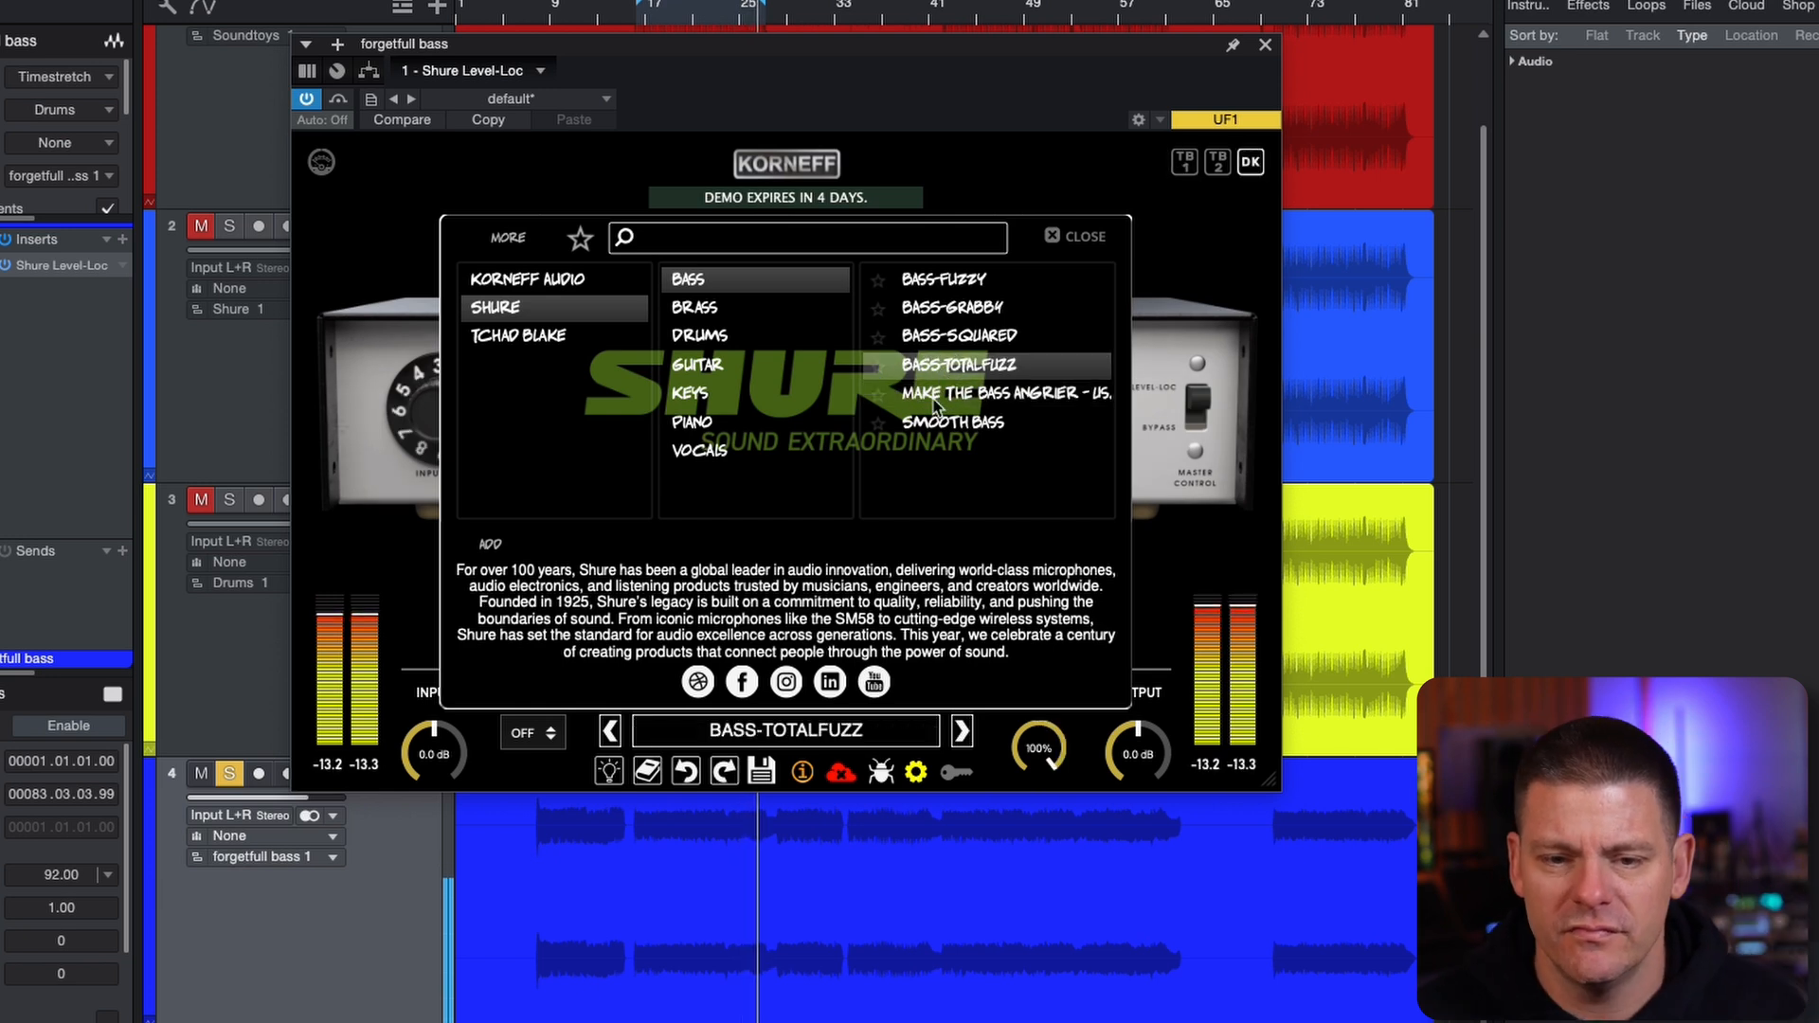
left_click(937, 398)
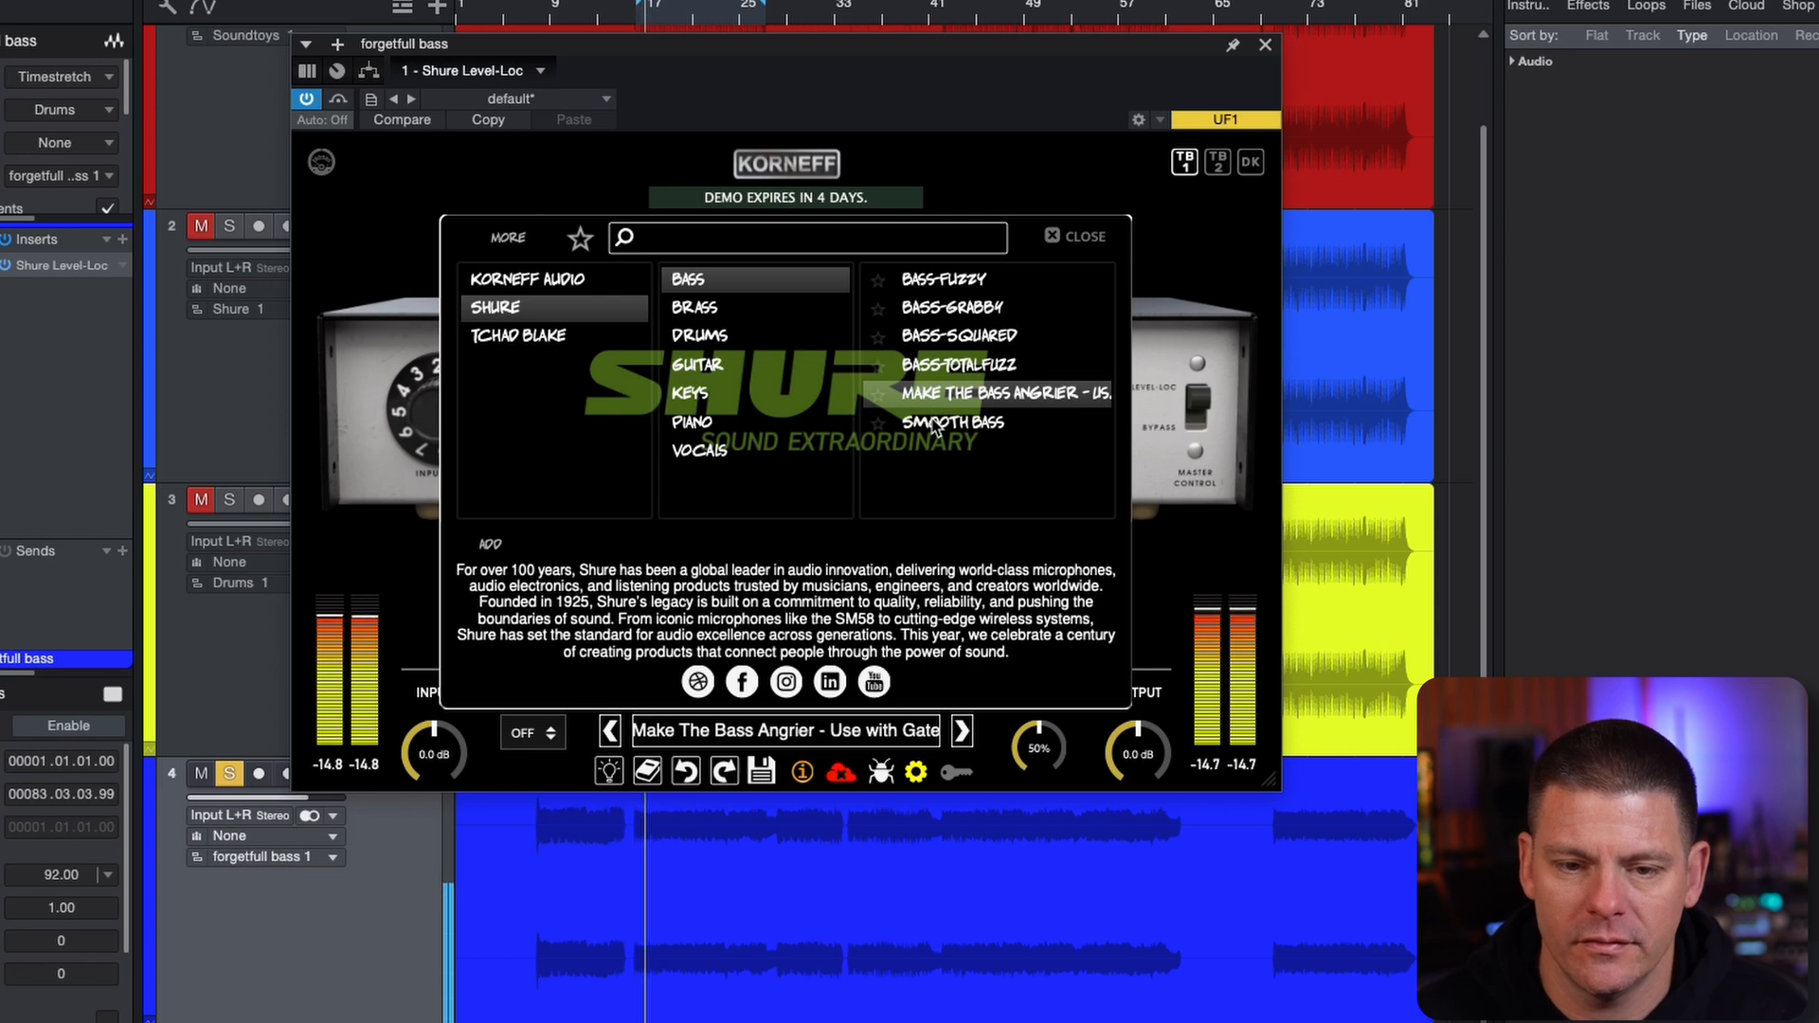
left_click(936, 426)
Load FM BASS WUMBA Start 01 from the Tchad Blake bass presets after FM BASS MIDS Start 01, and compare it with the bypassed bass
left_click(555, 339)
left_click(730, 311)
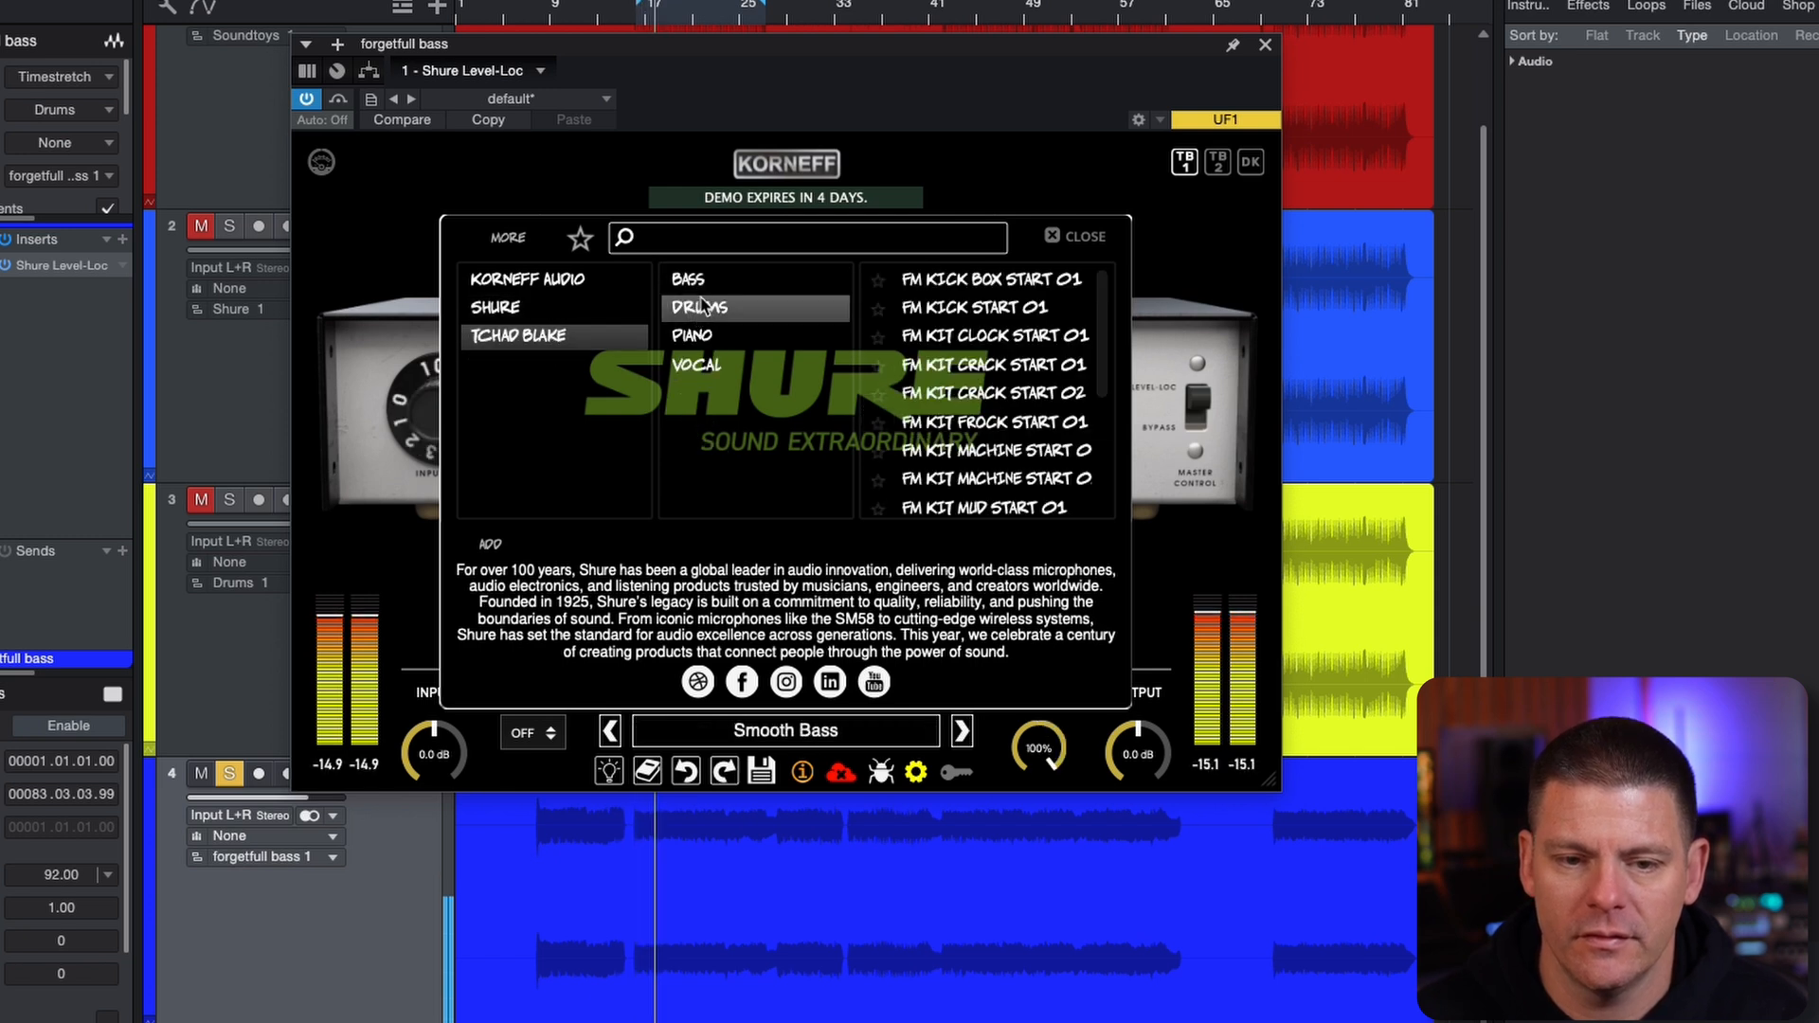
left_click(720, 280)
left_click(990, 279)
left_click(997, 310)
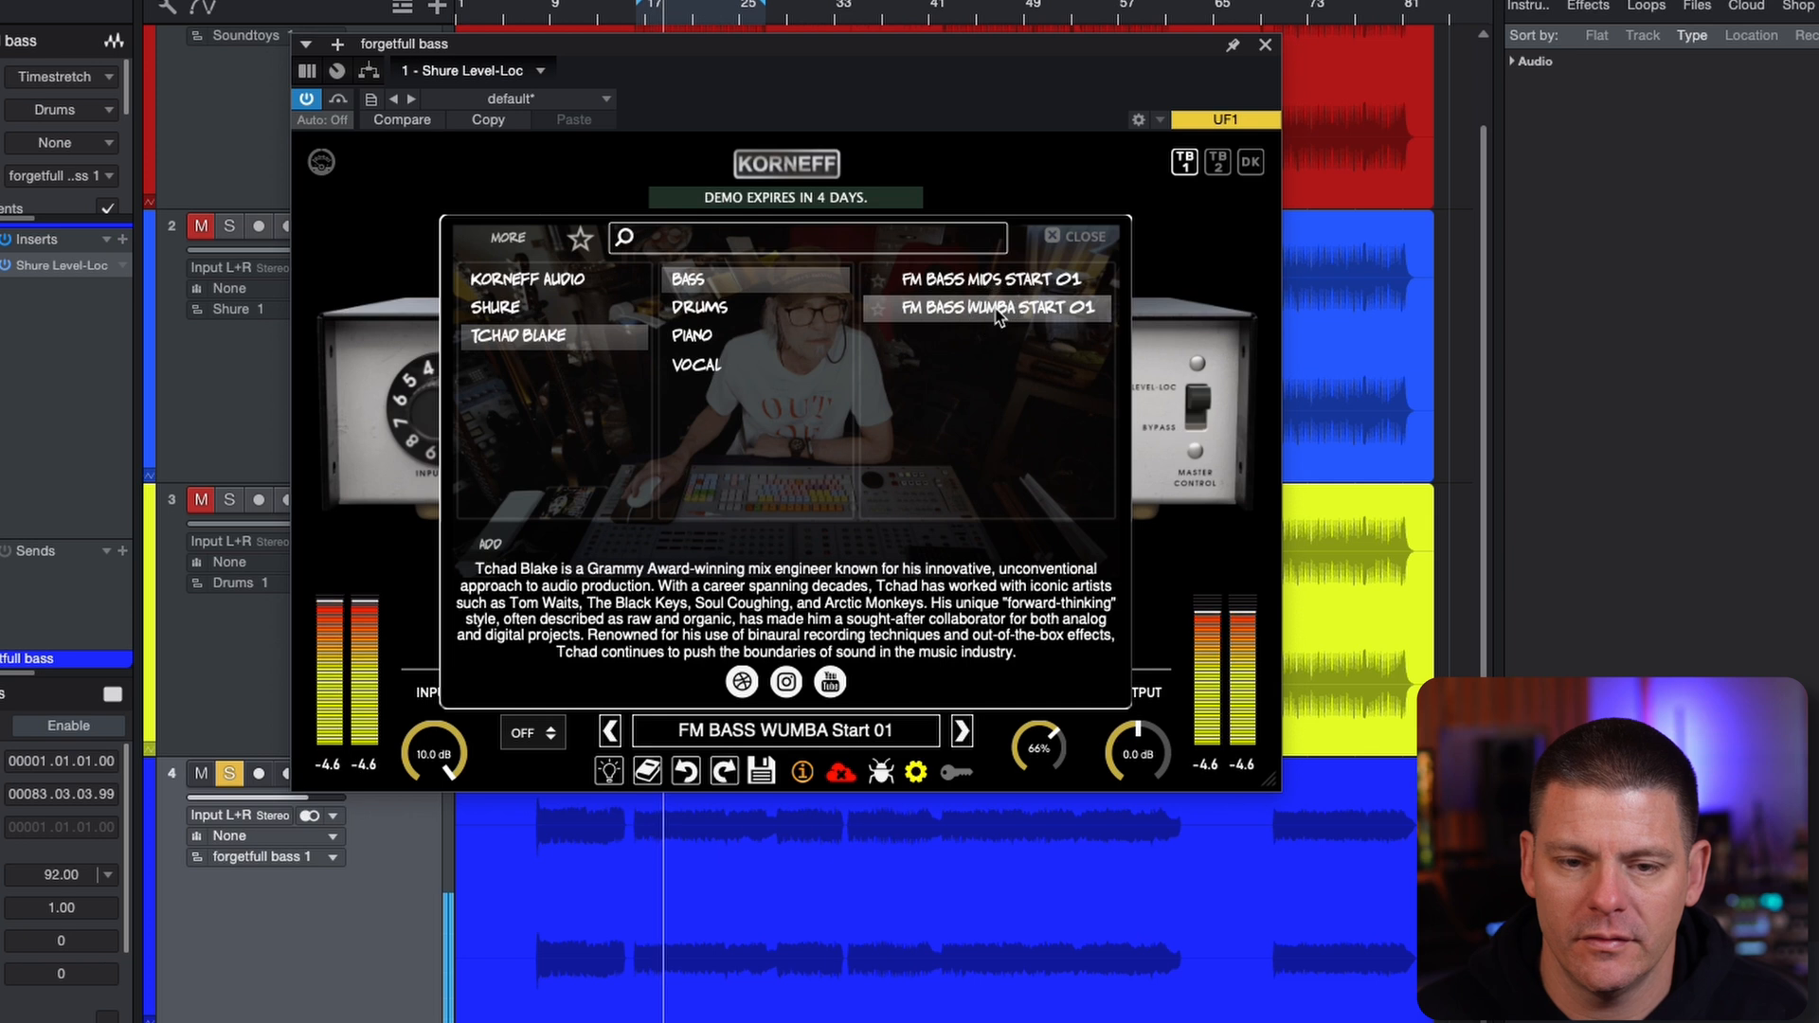
left_click(340, 100)
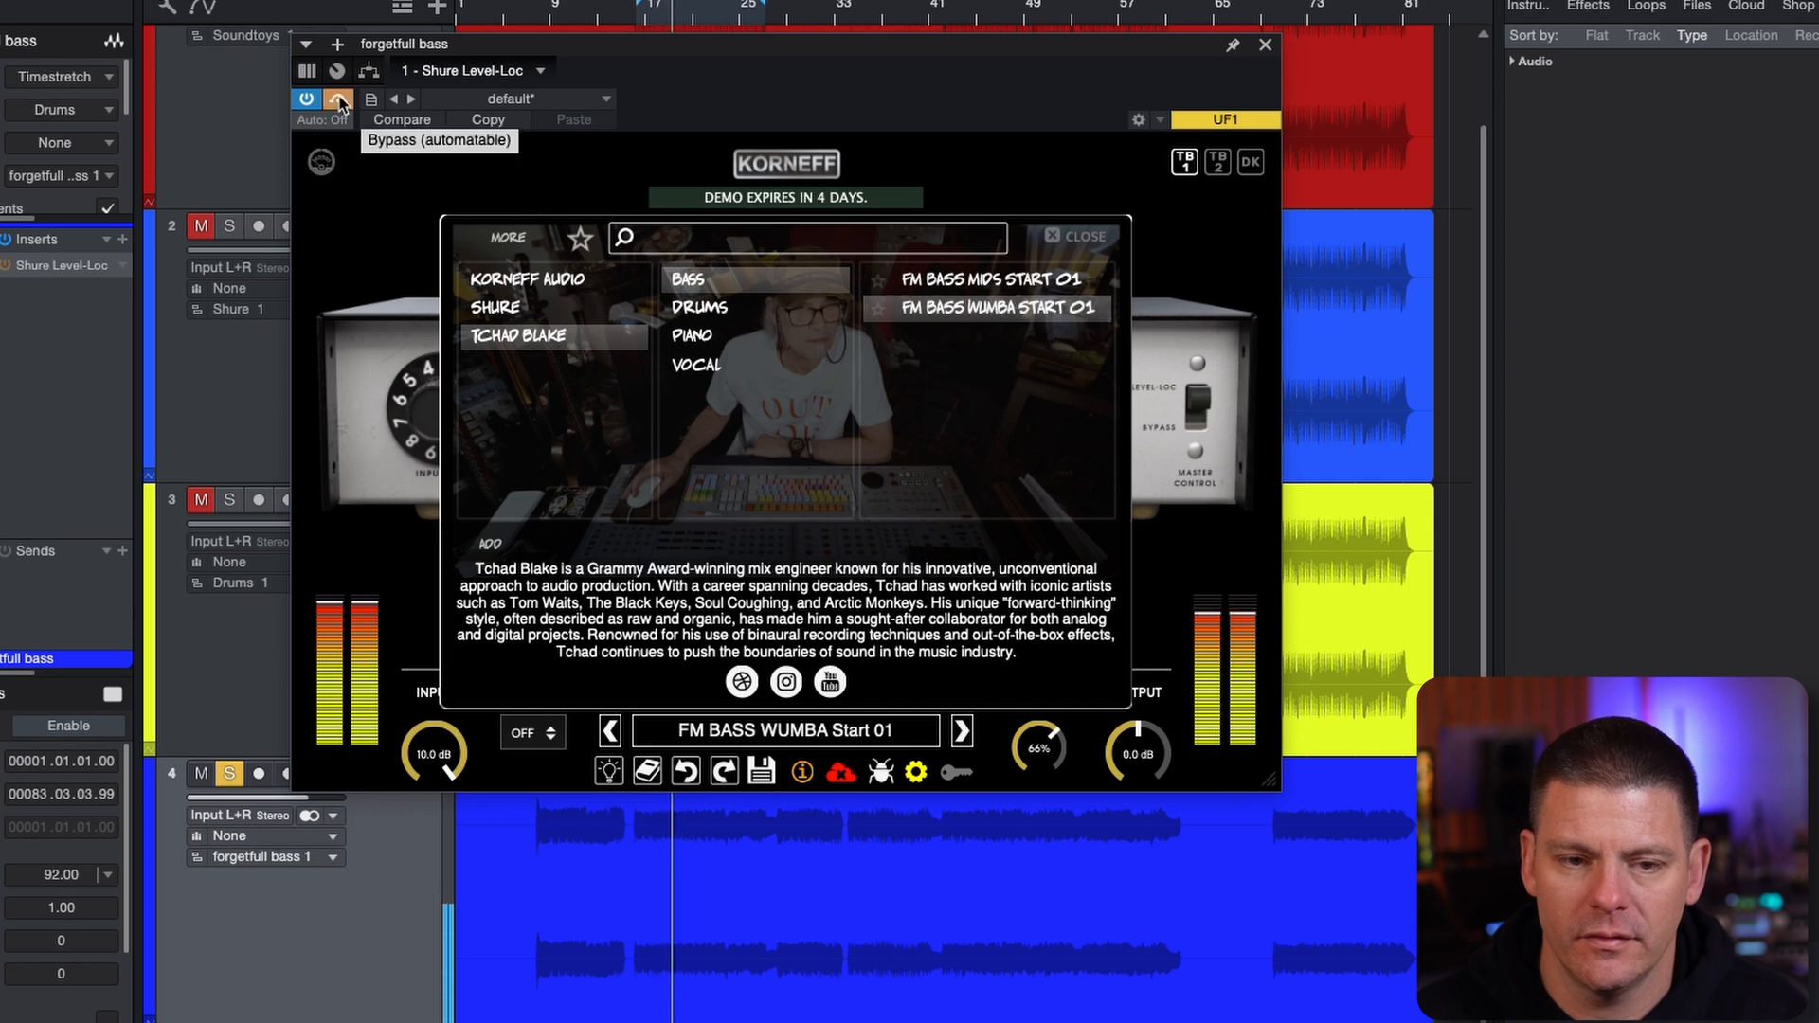
left_click(340, 101)
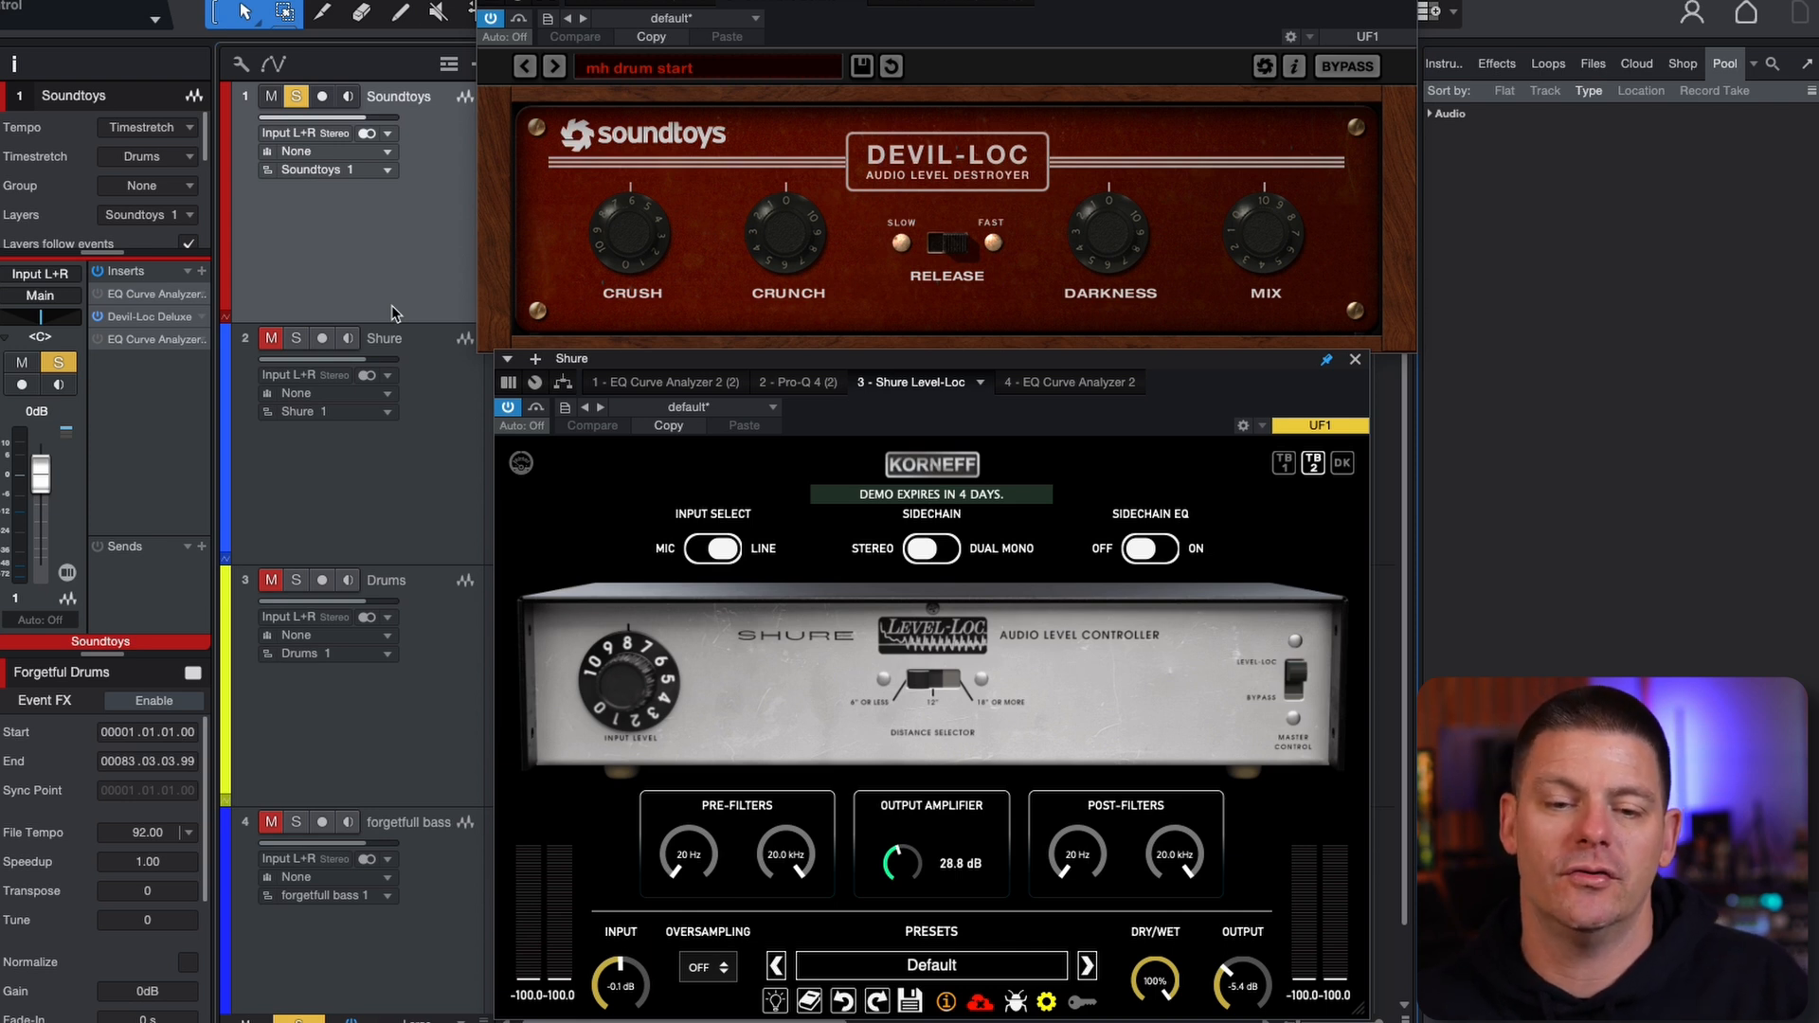
Inspect the Pro-Q 4 (2) curve placed before the Level-Loc on the Shure track, and return to the Shure Level-Loc
left_click(425, 454)
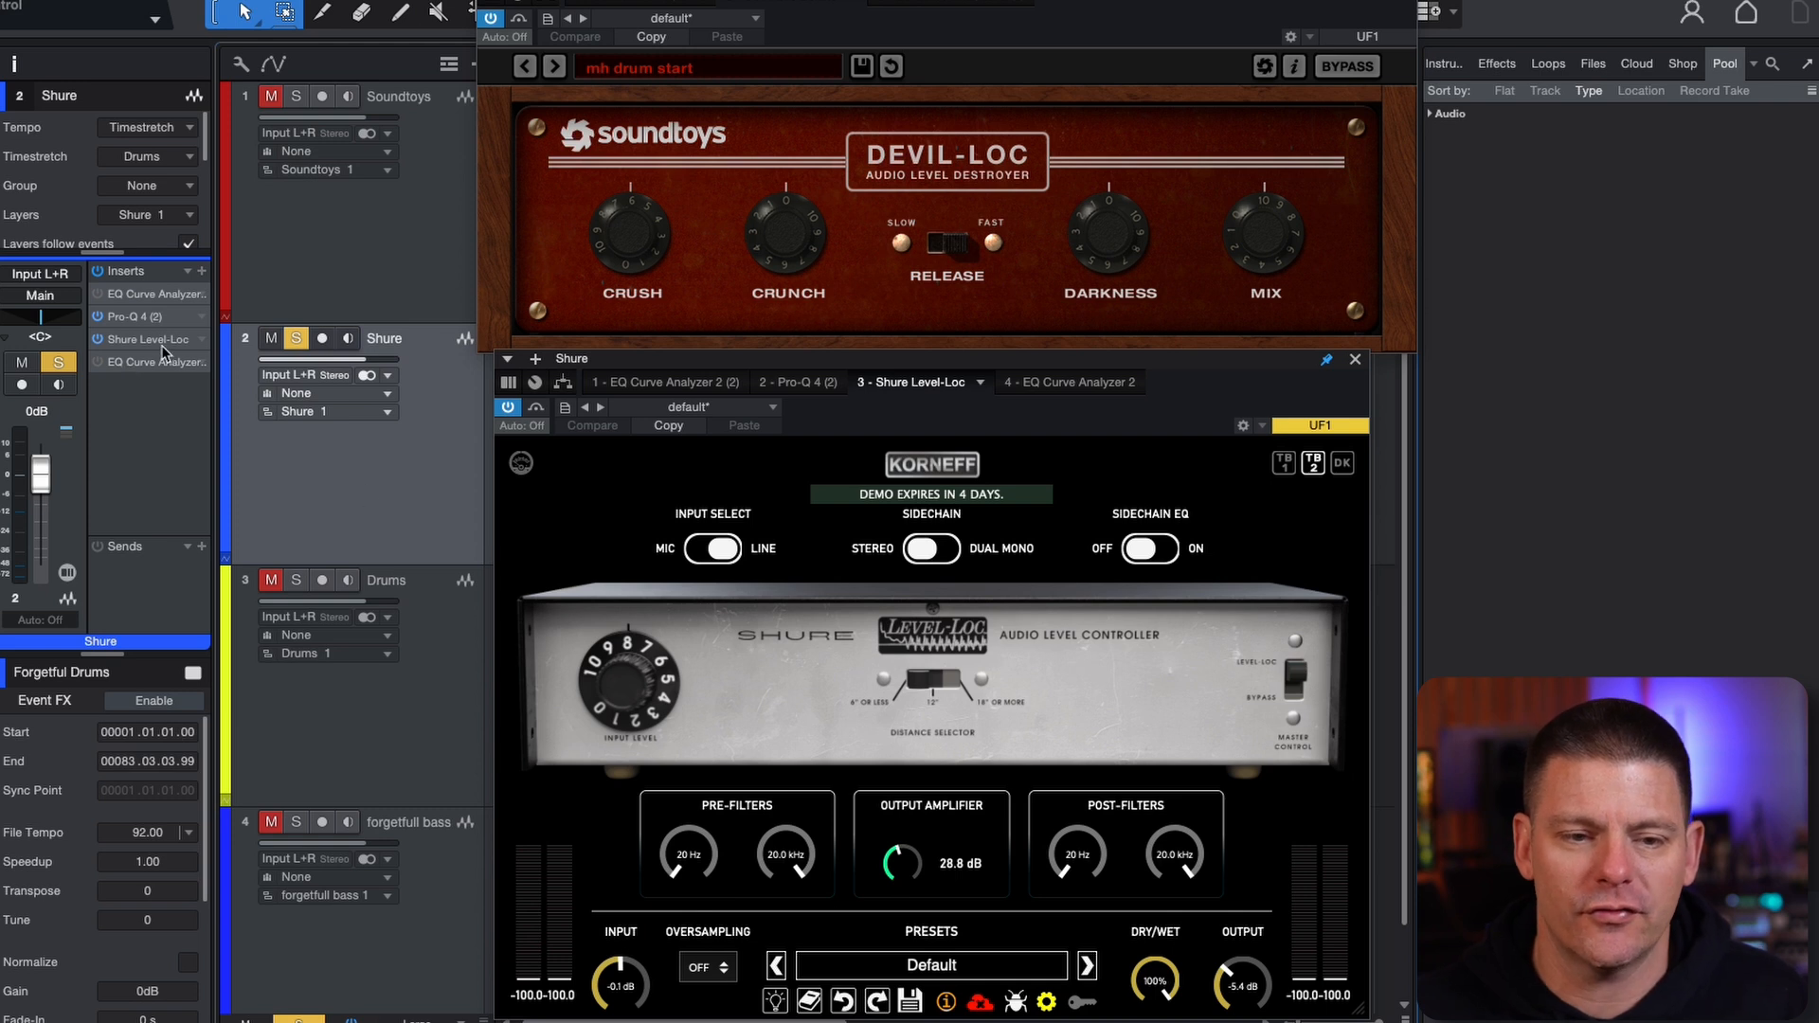
left_click(147, 317)
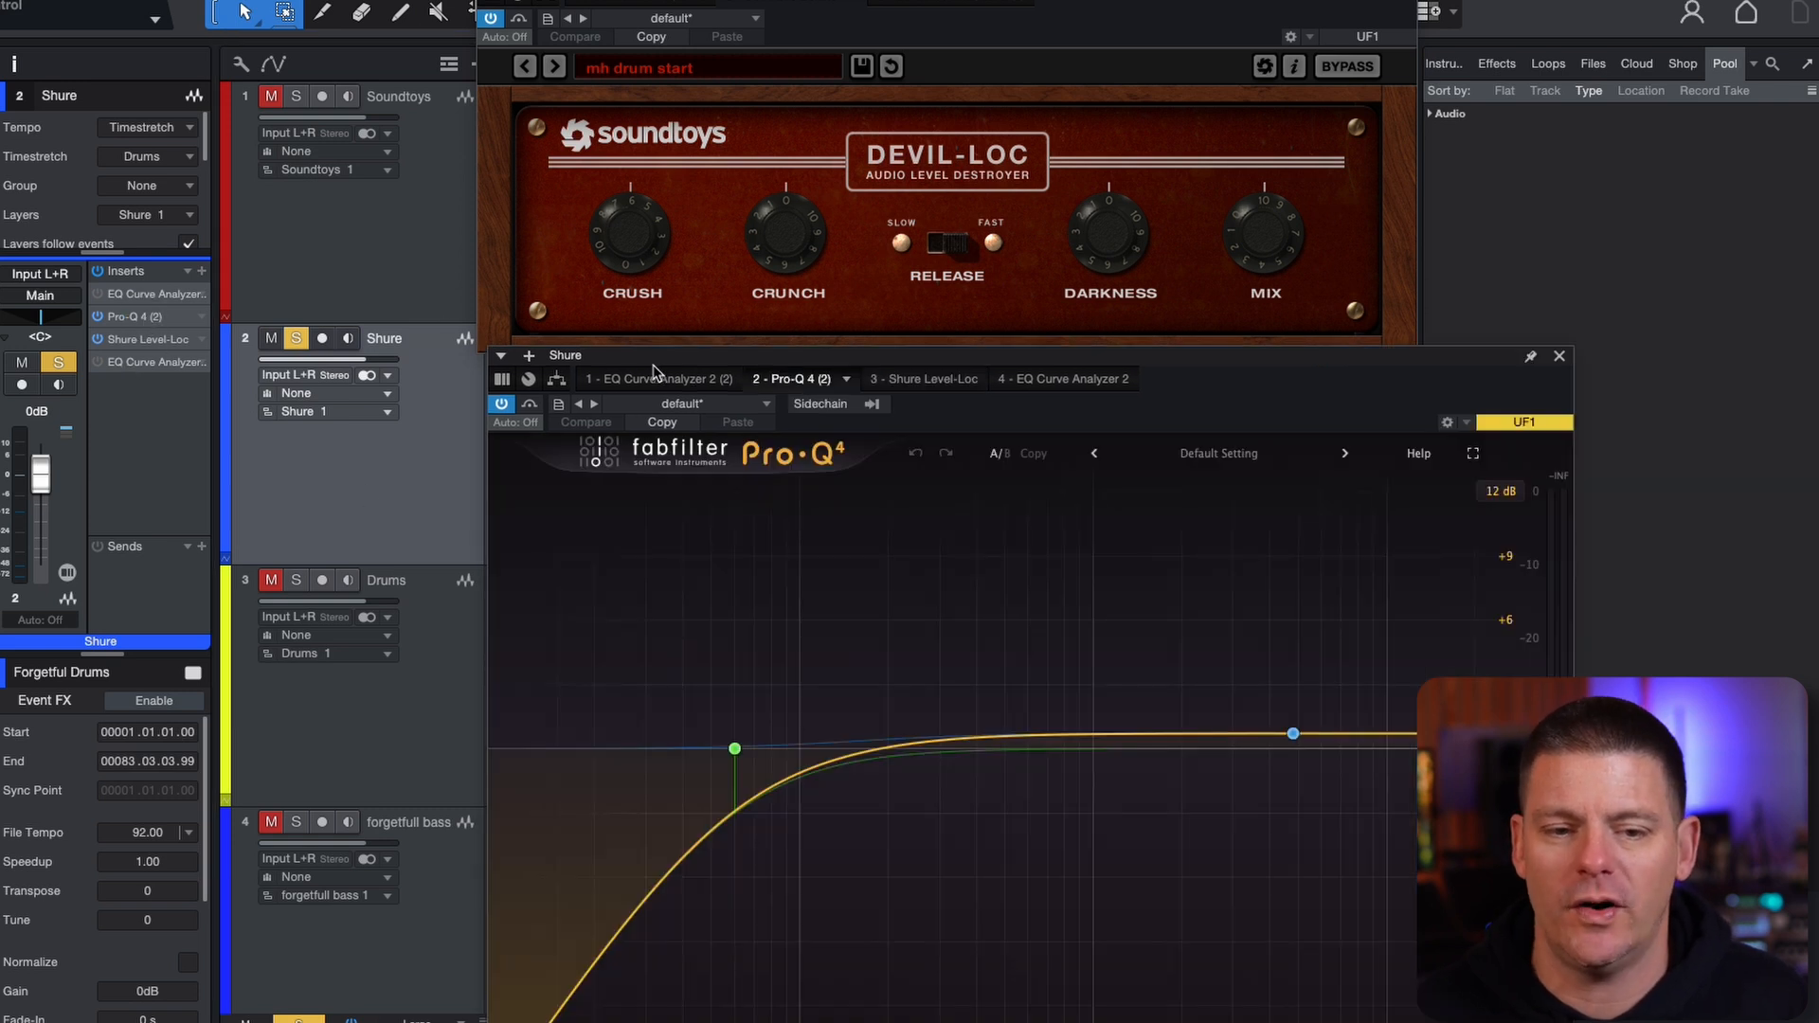
left_click_drag(653, 370, 597, 270)
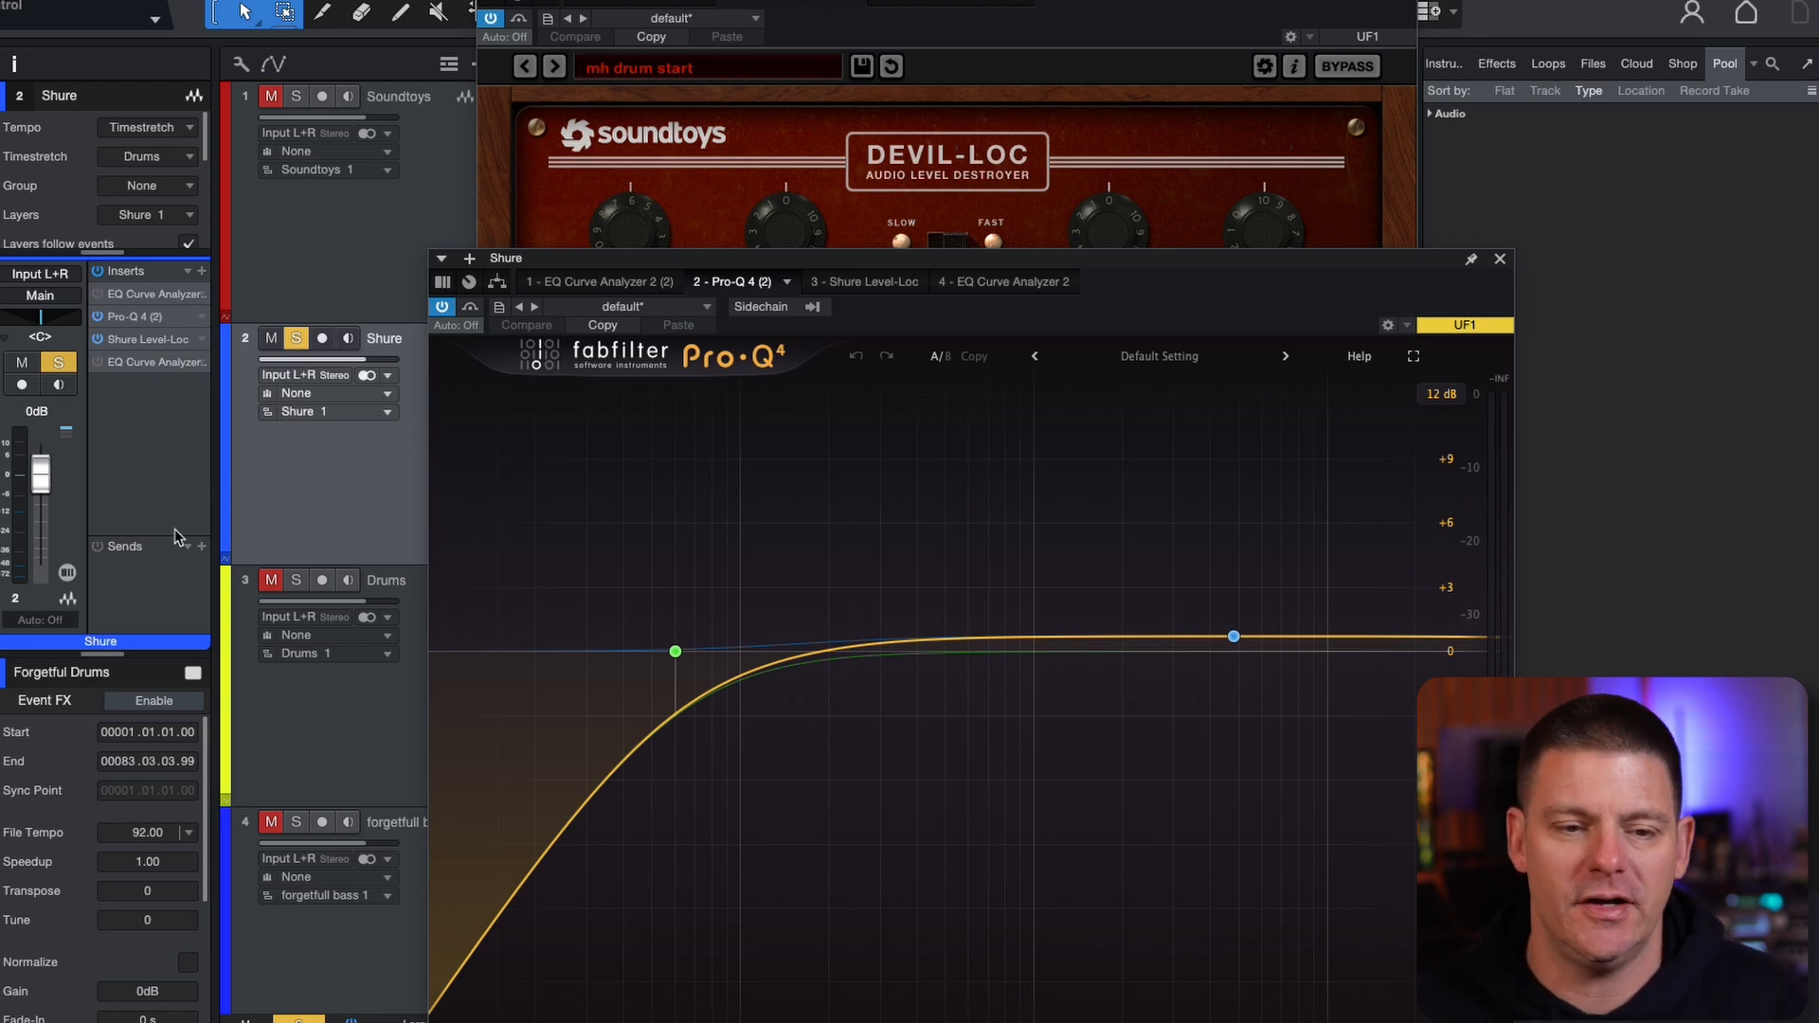
left_click(153, 327)
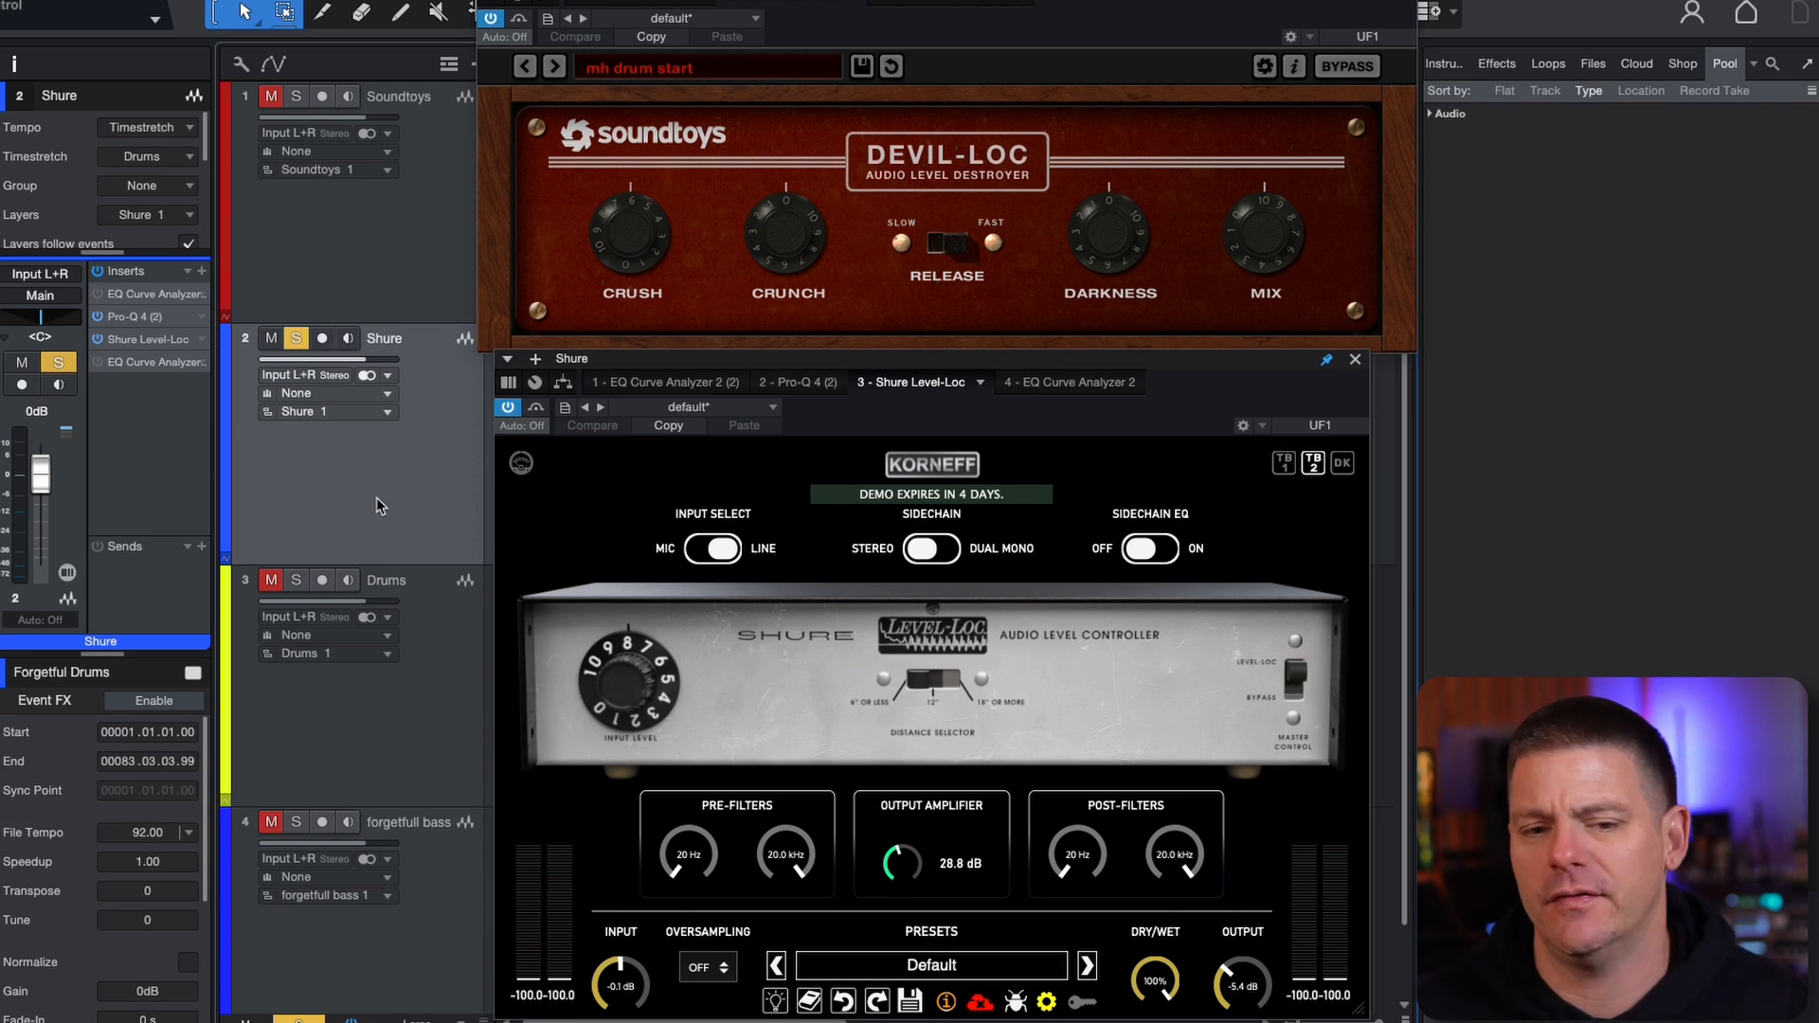
Switch the solo repeatedly between the Soundtoys and Shure tracks, finishing on Soundtoys
left_click(427, 289)
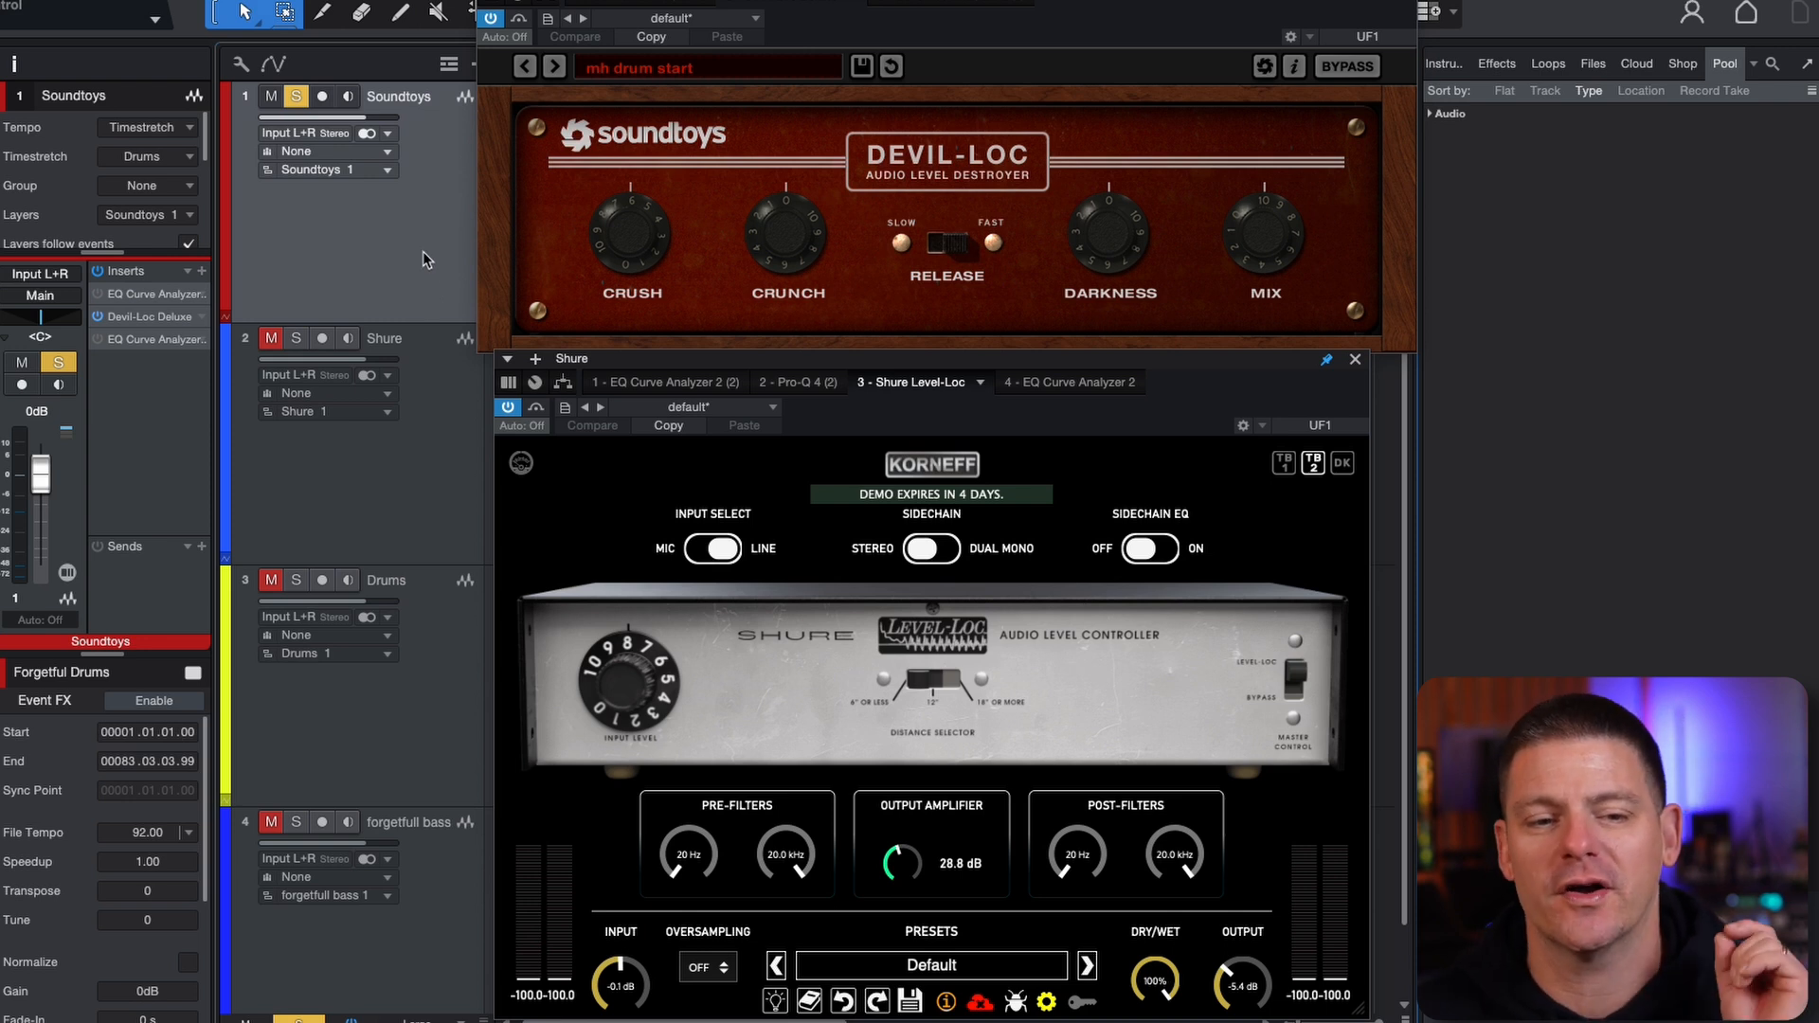
left_click(423, 493)
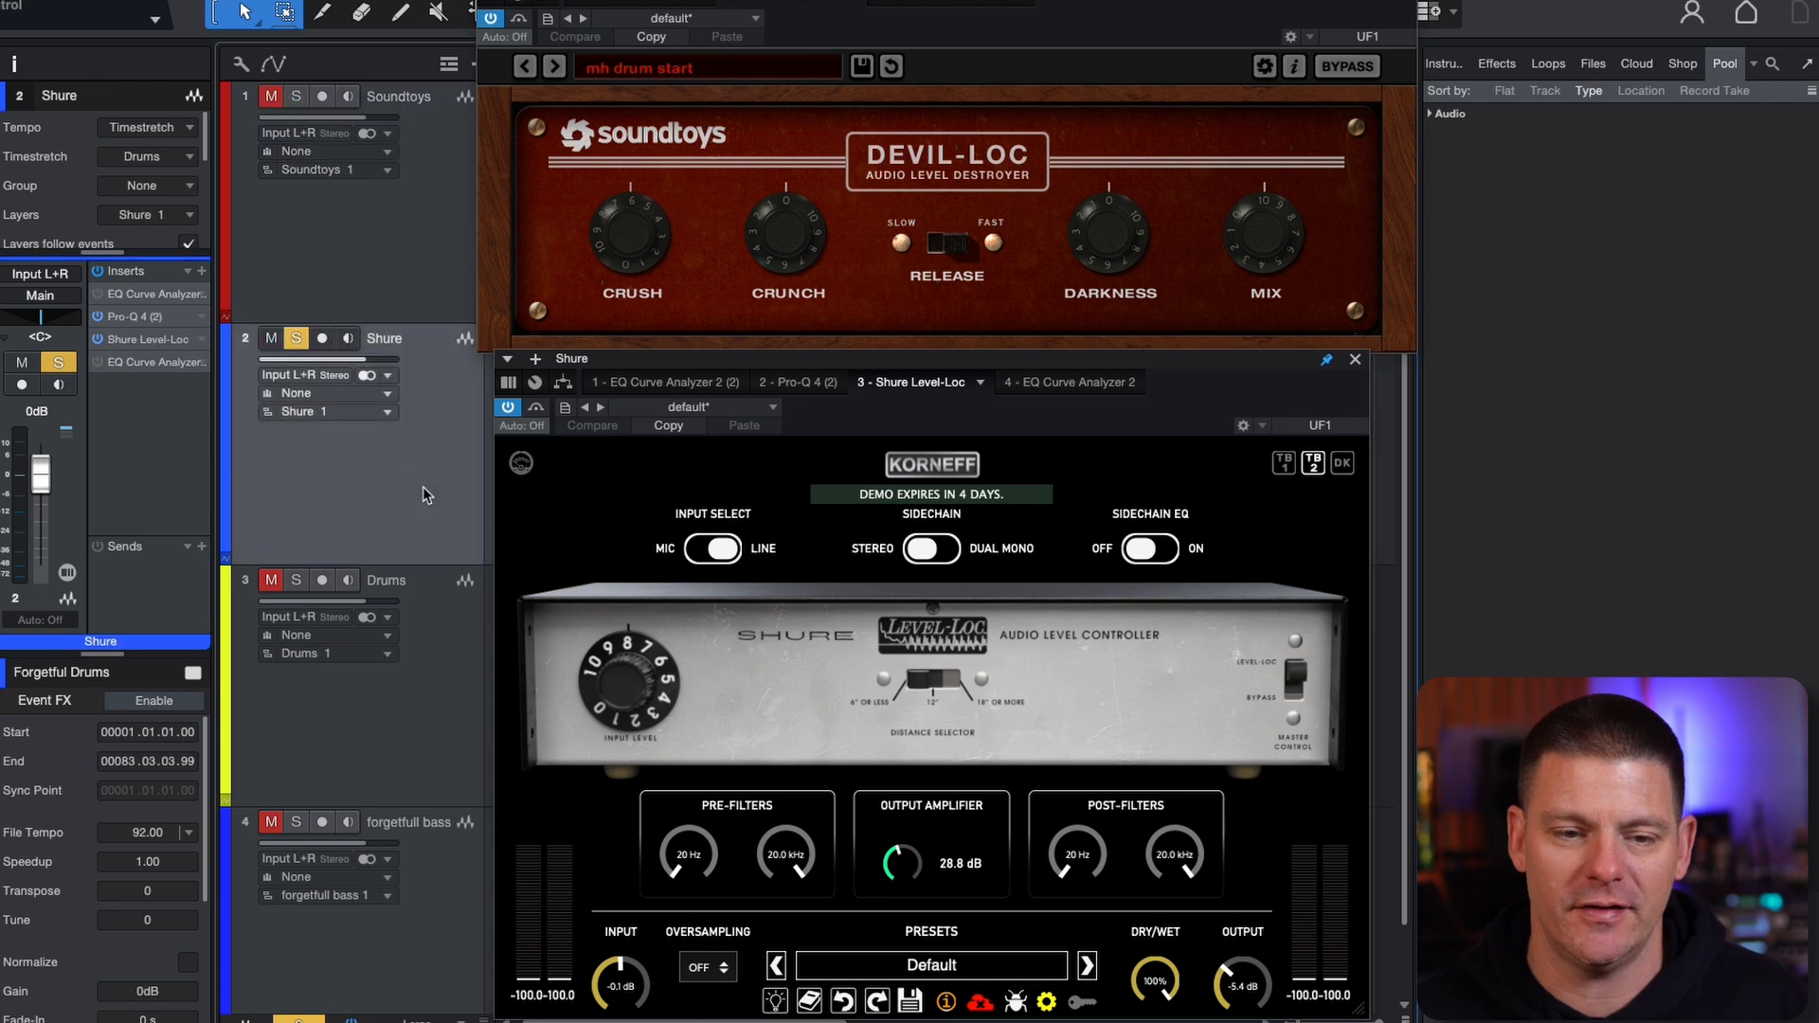
left_click(436, 297)
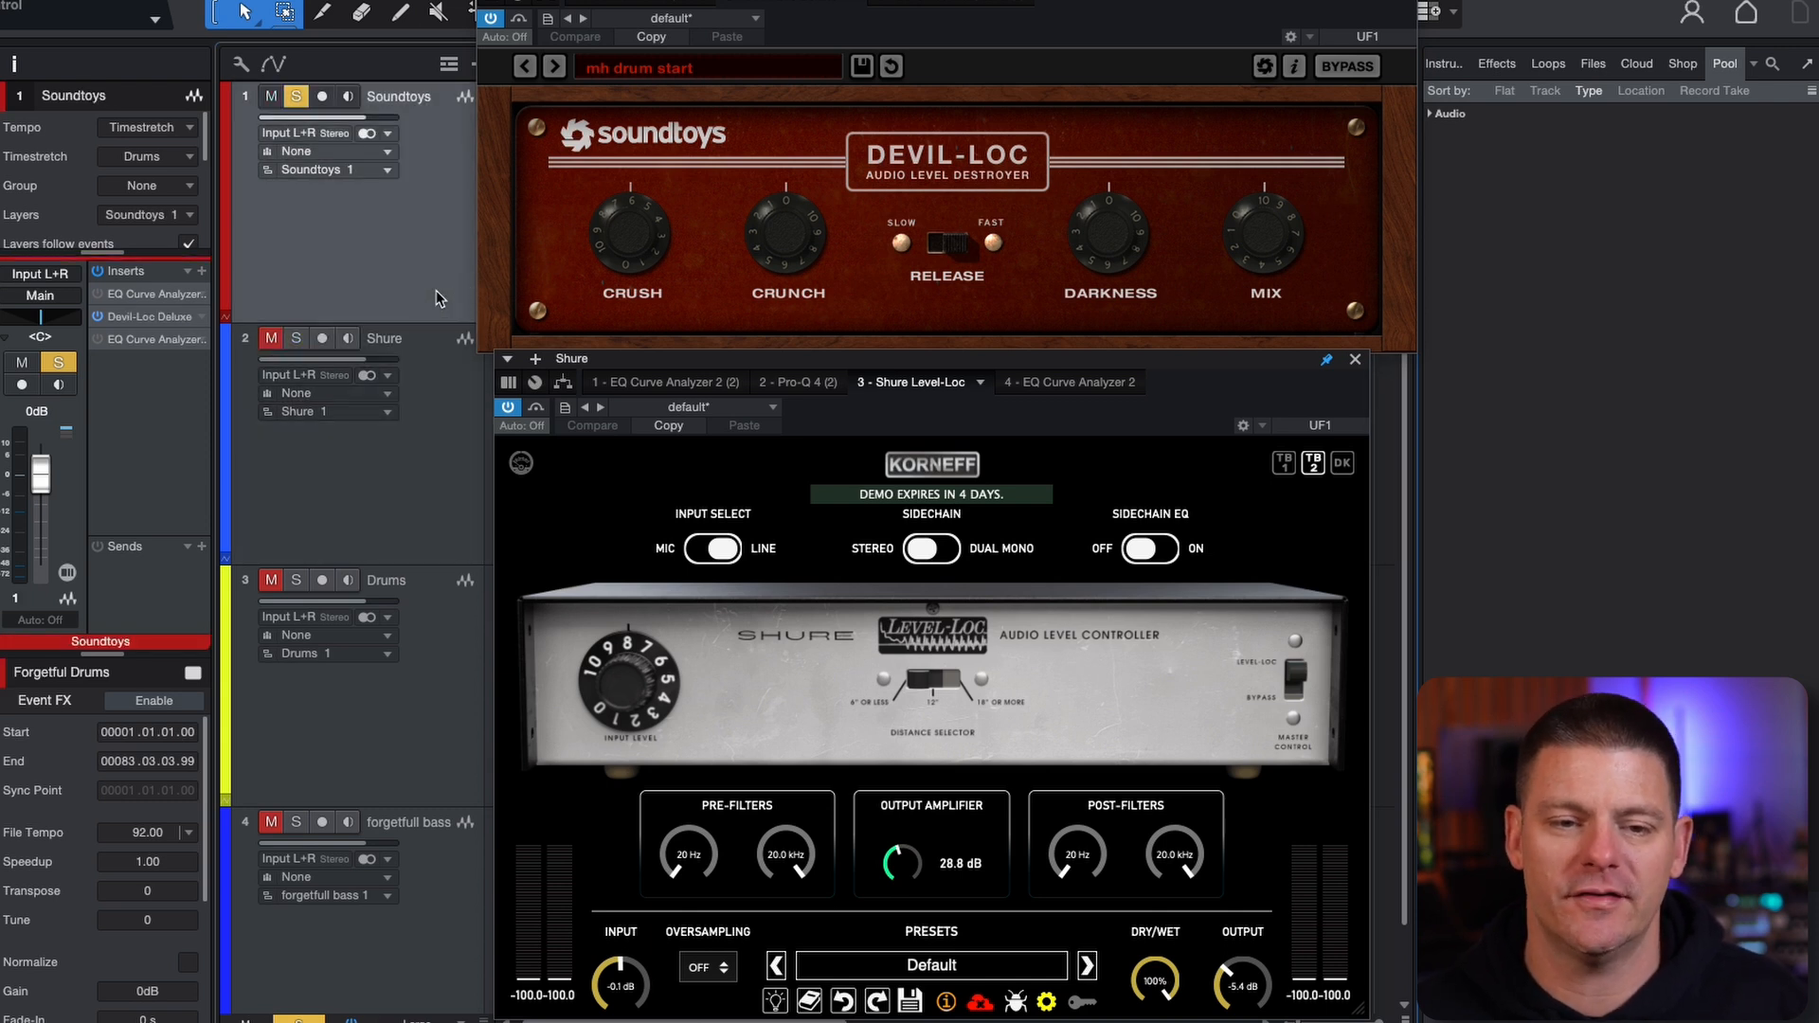
left_click(422, 431)
left_click(449, 301)
left_click(442, 436)
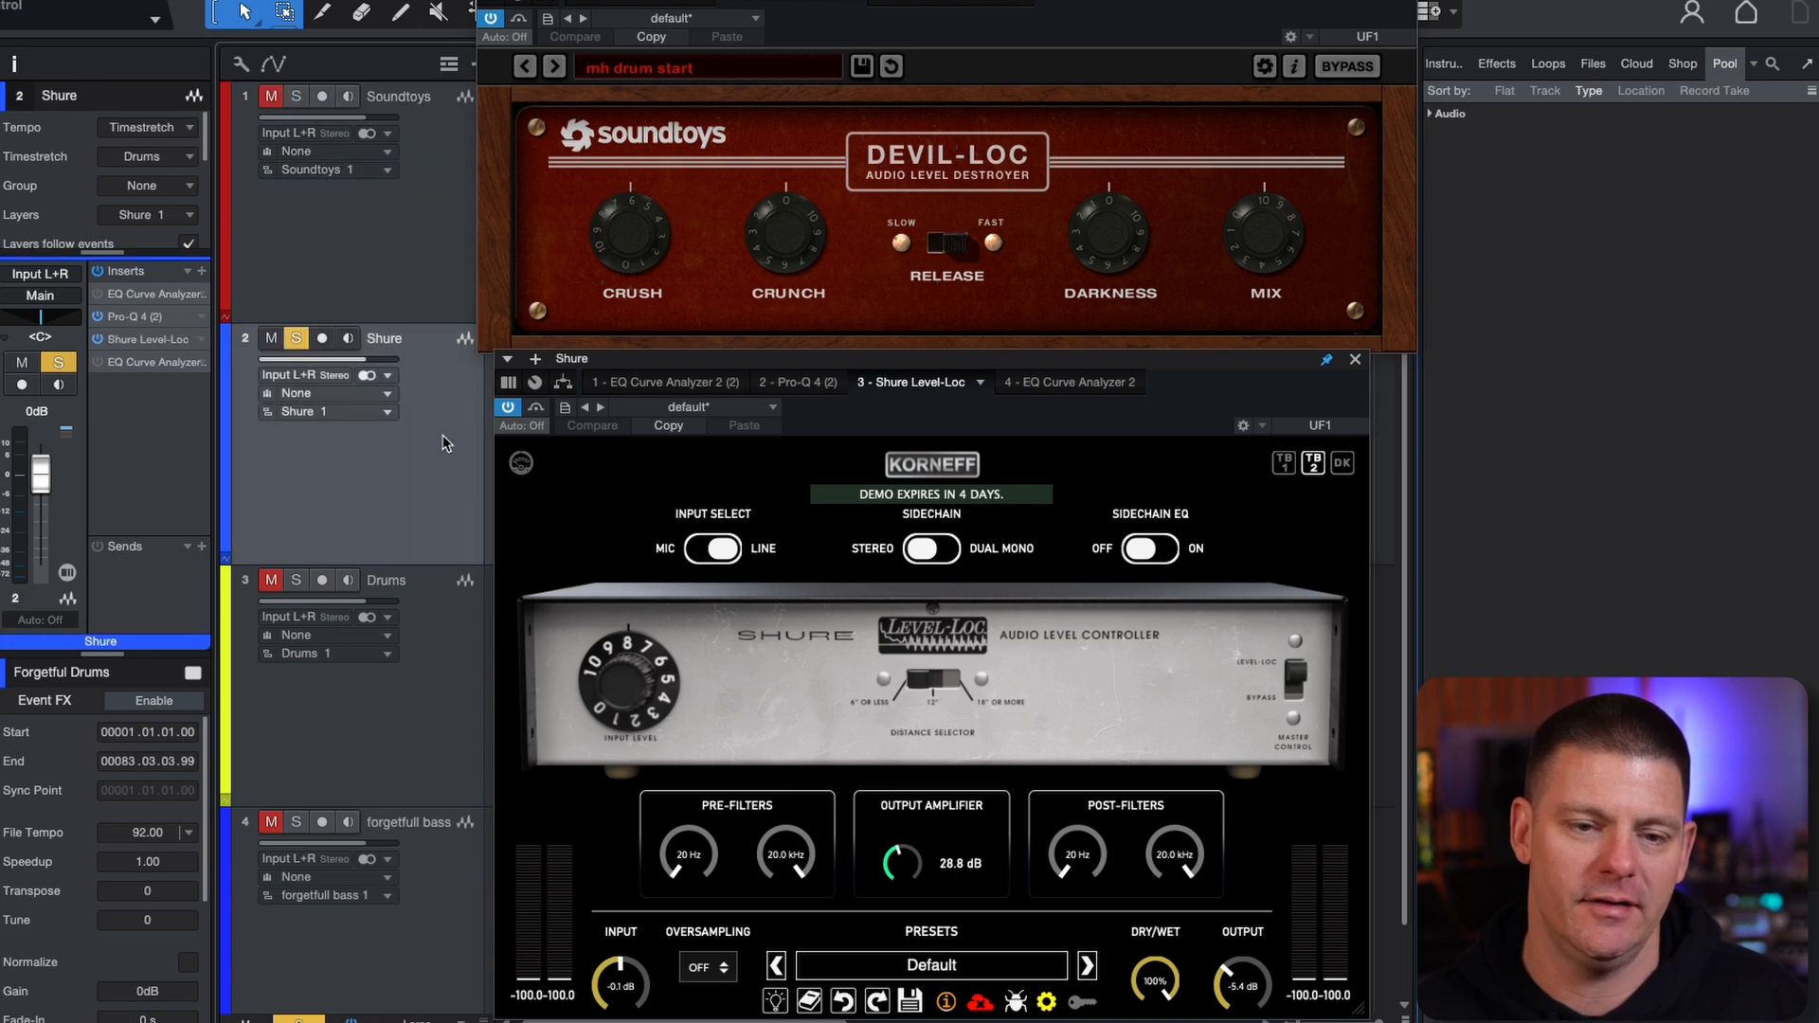
left_click(445, 295)
Play the drums and compare Devil-Loc on the Soundtoys track with Level-Loc on the Shure track by alternating between them, finishing on Shure
key("space")
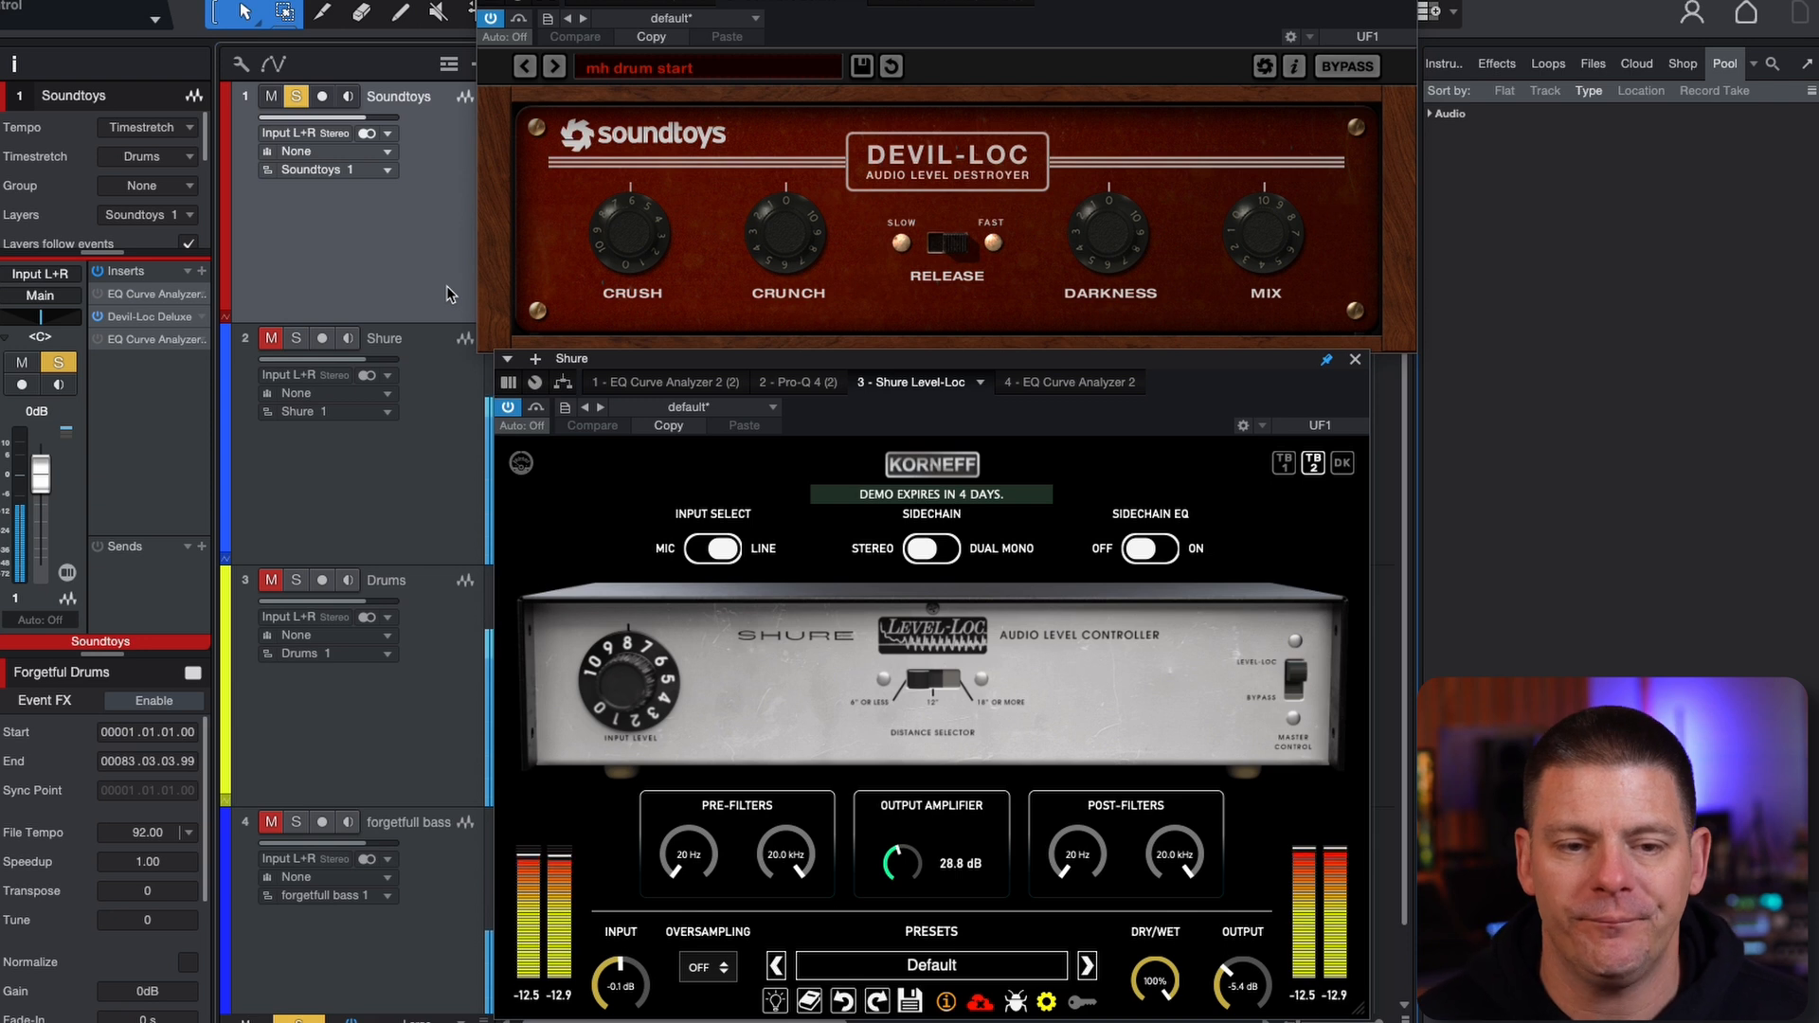
left_click(451, 490)
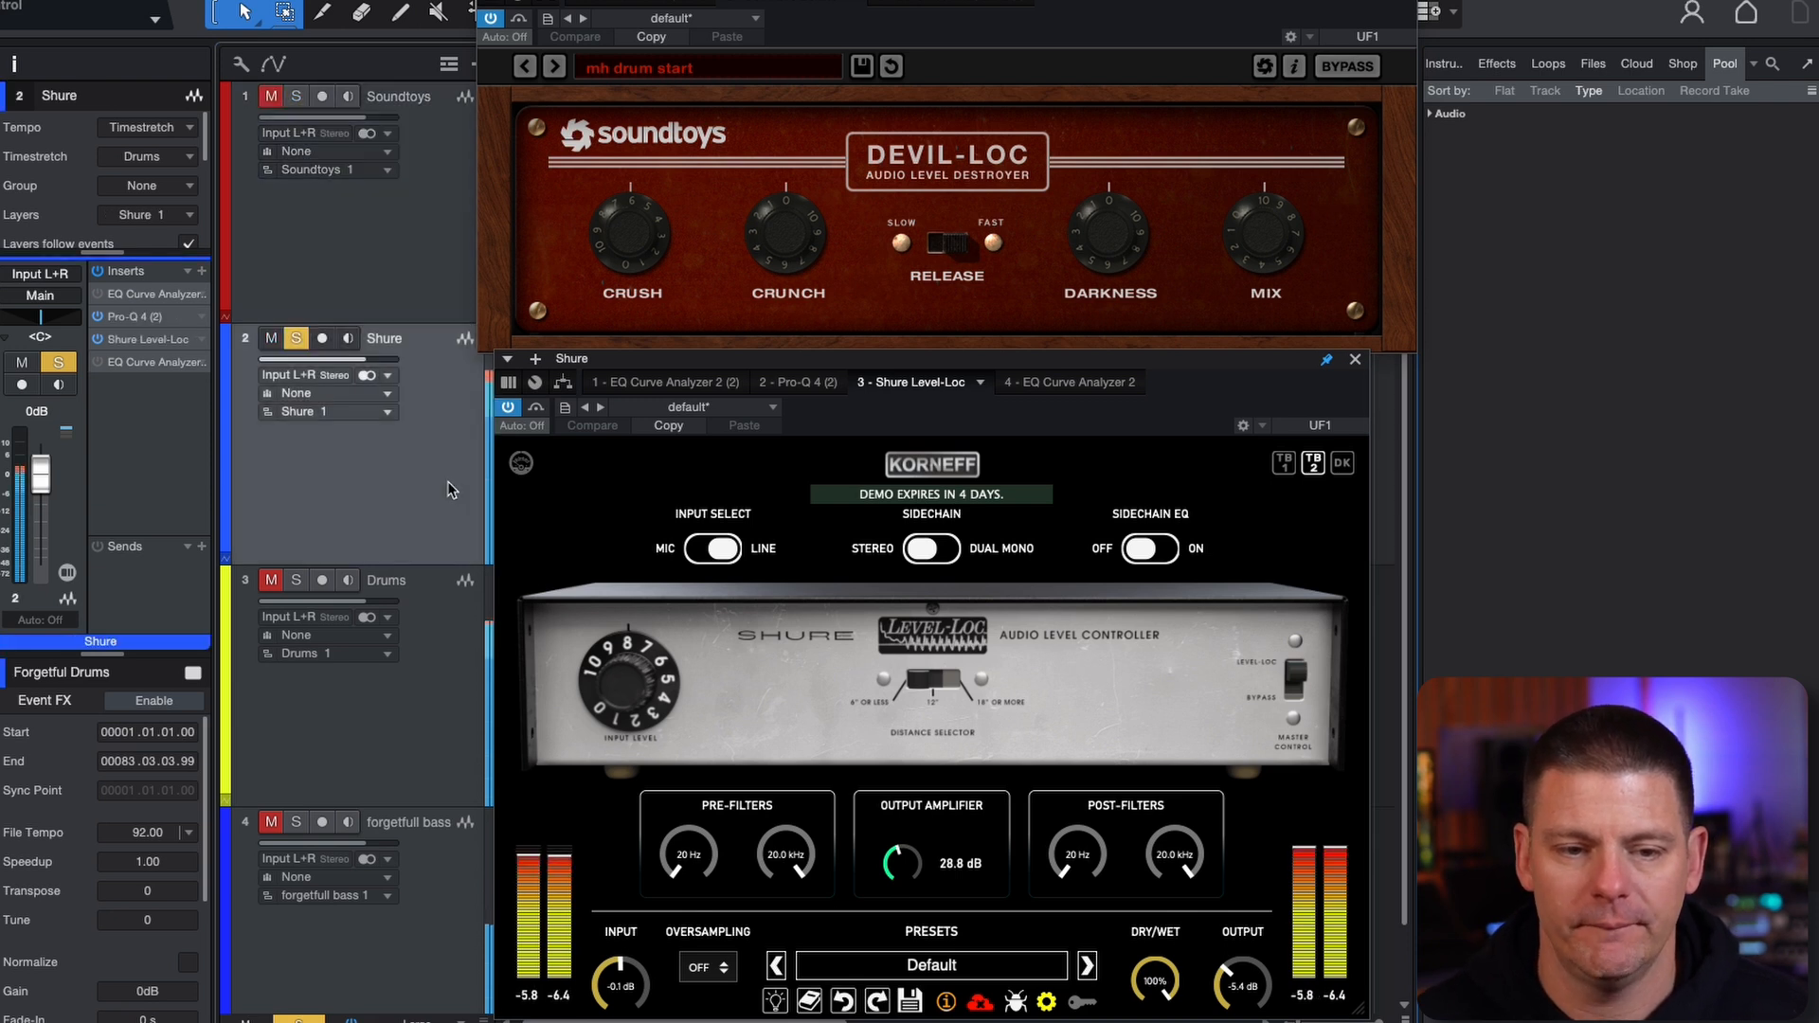
left_click(437, 248)
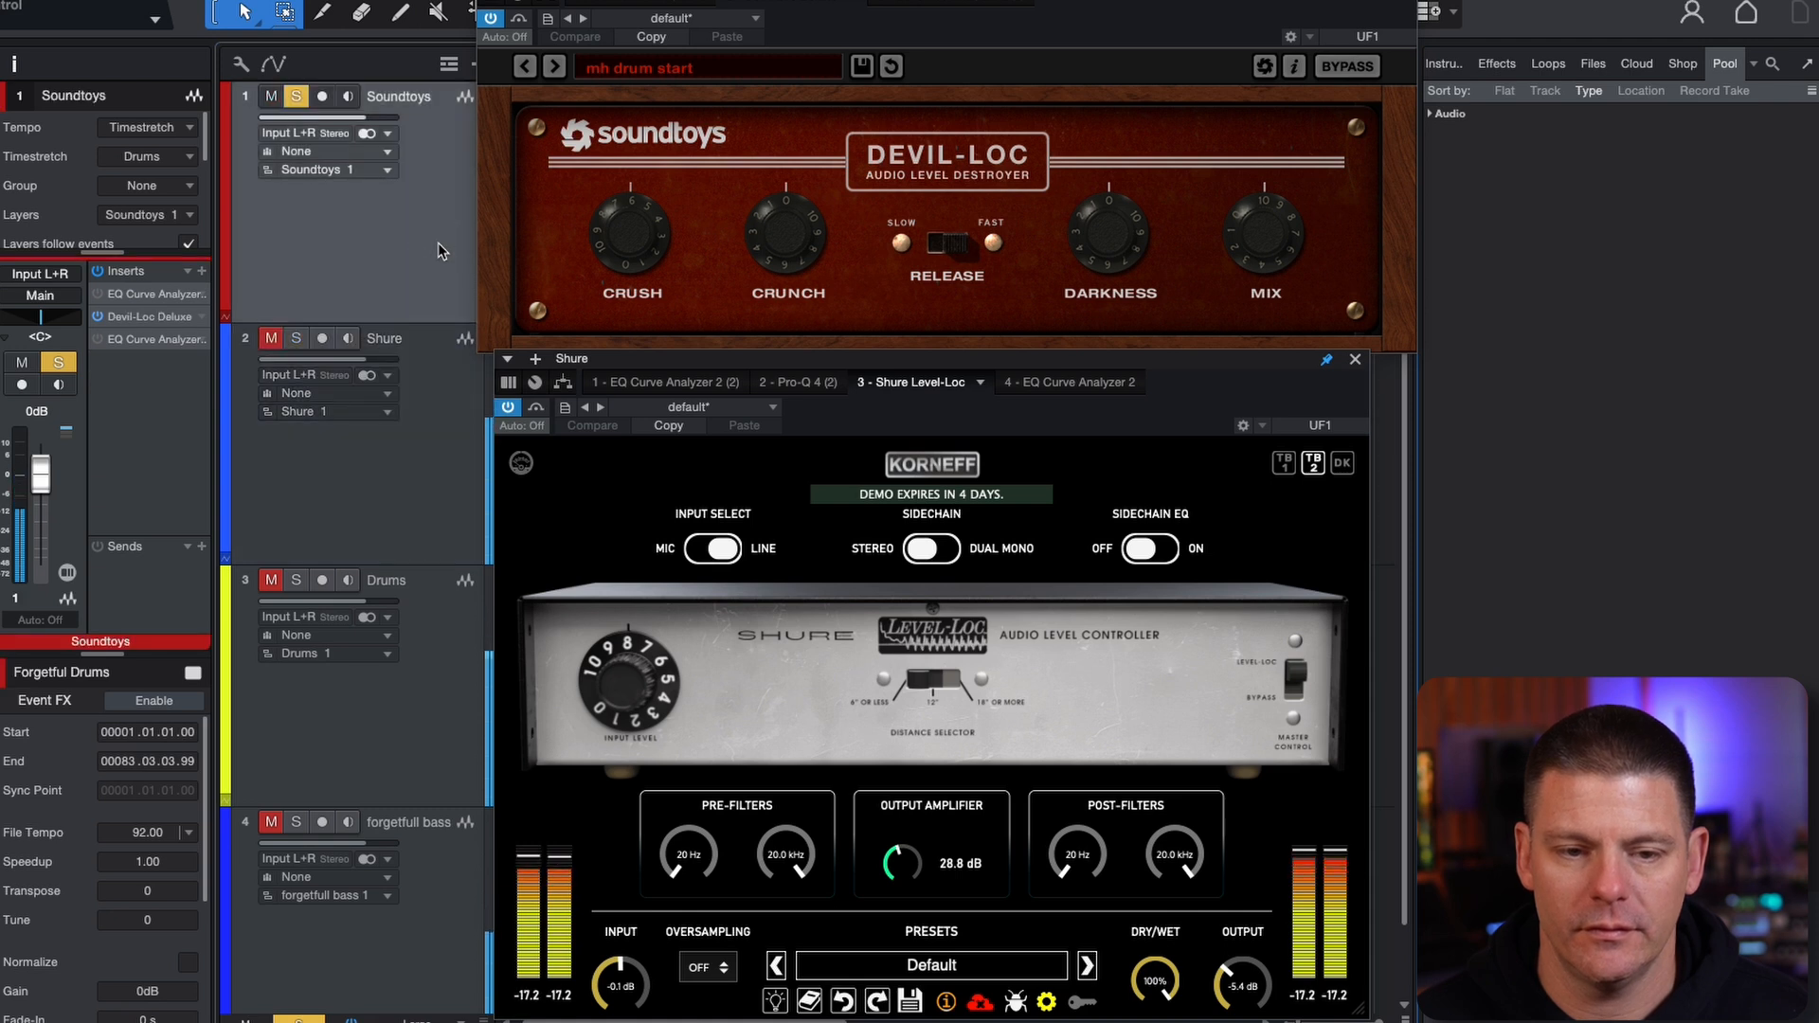
left_click(450, 414)
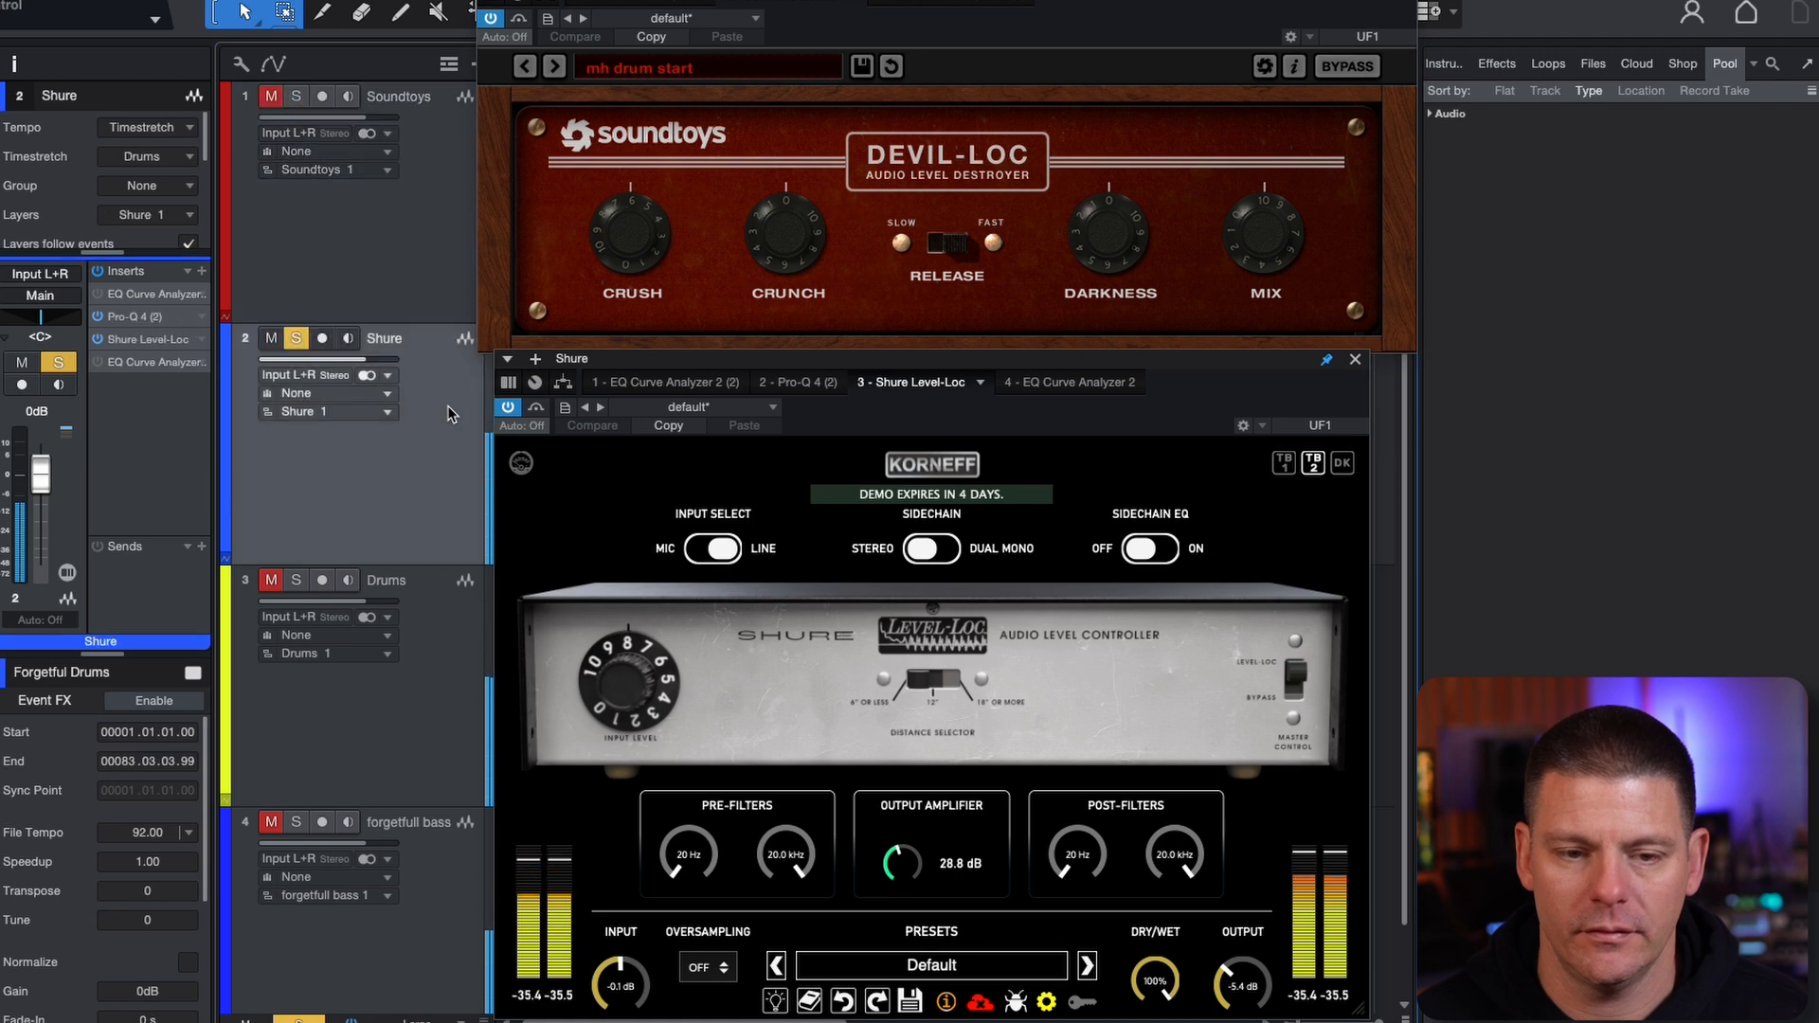
left_click(436, 267)
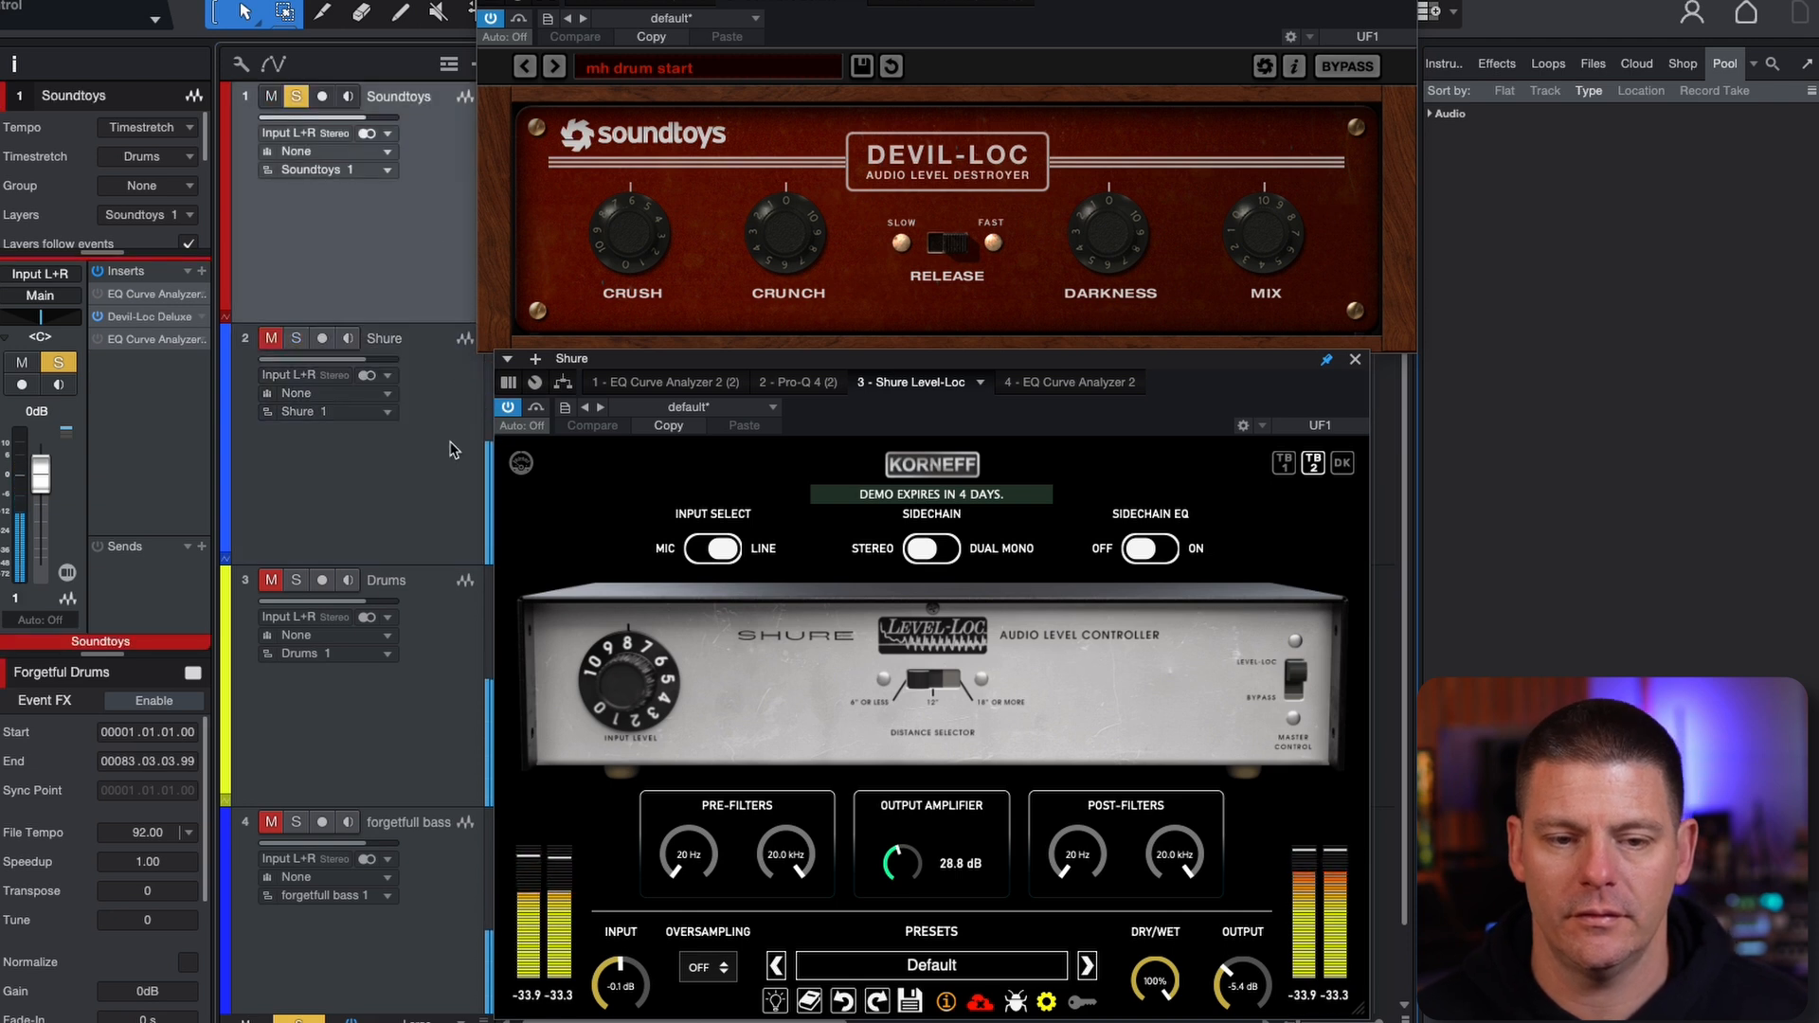
left_click(453, 366)
left_click(445, 265)
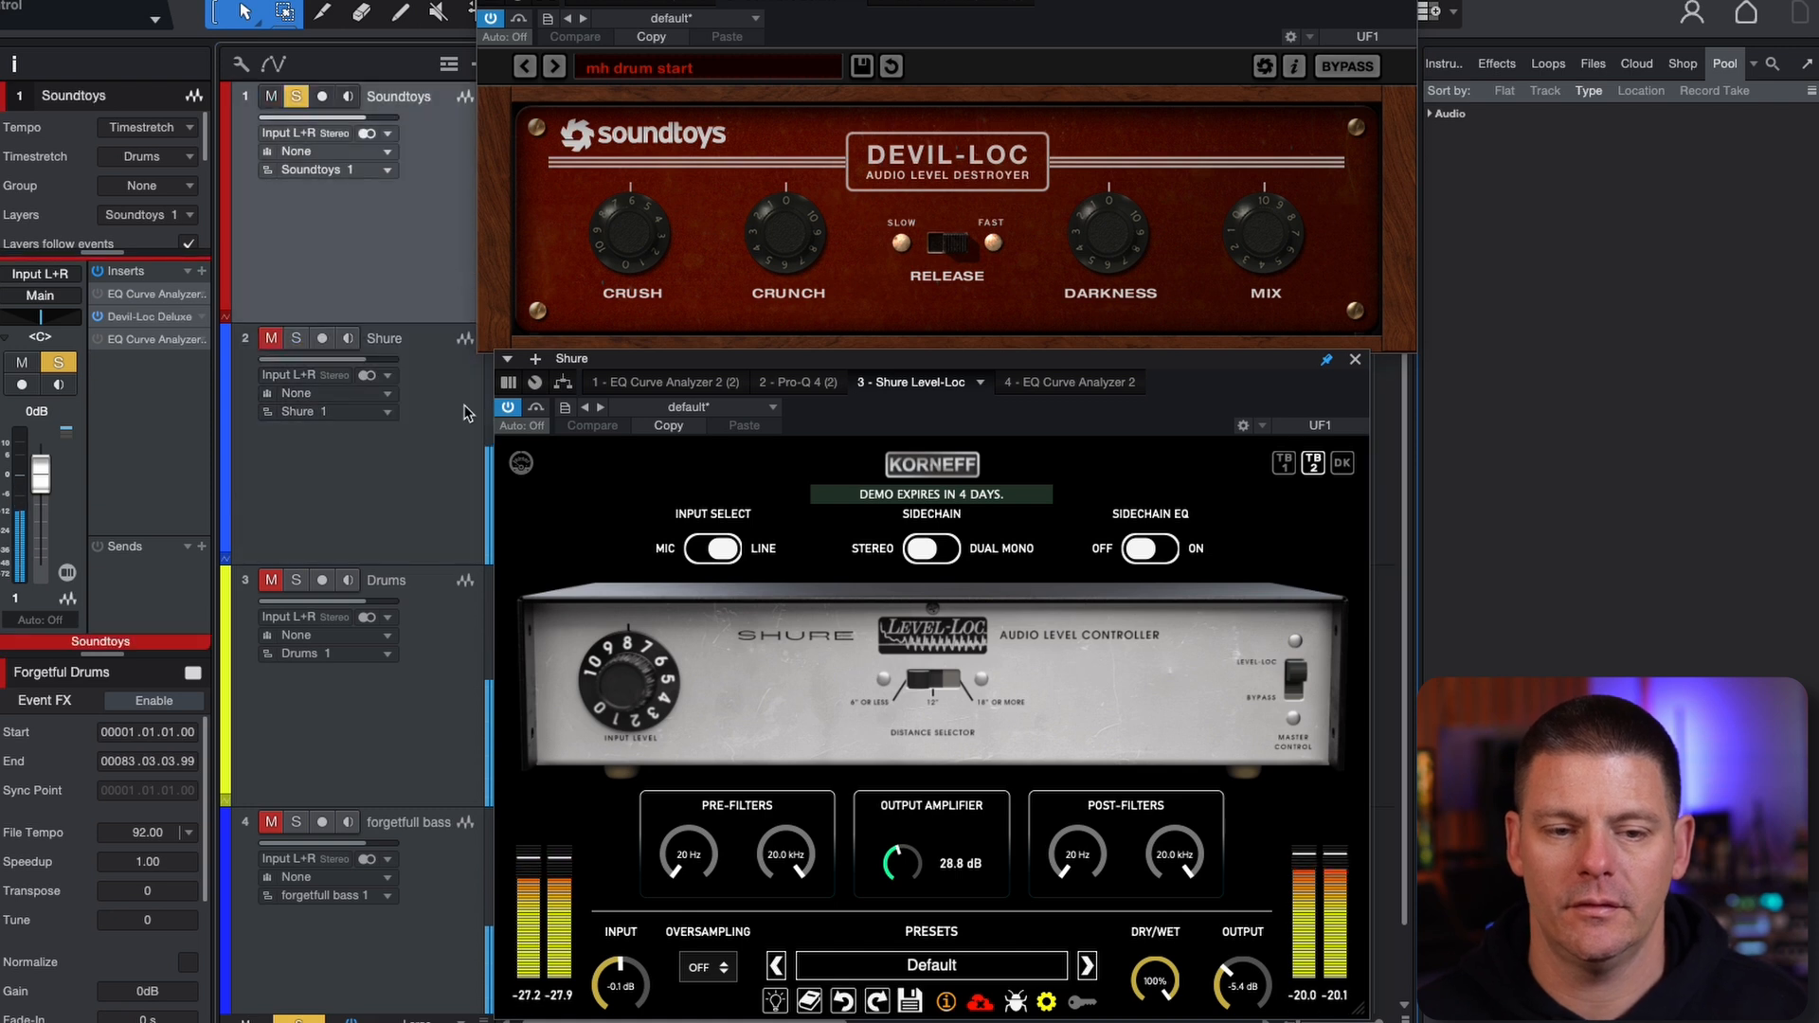
left_click(455, 407)
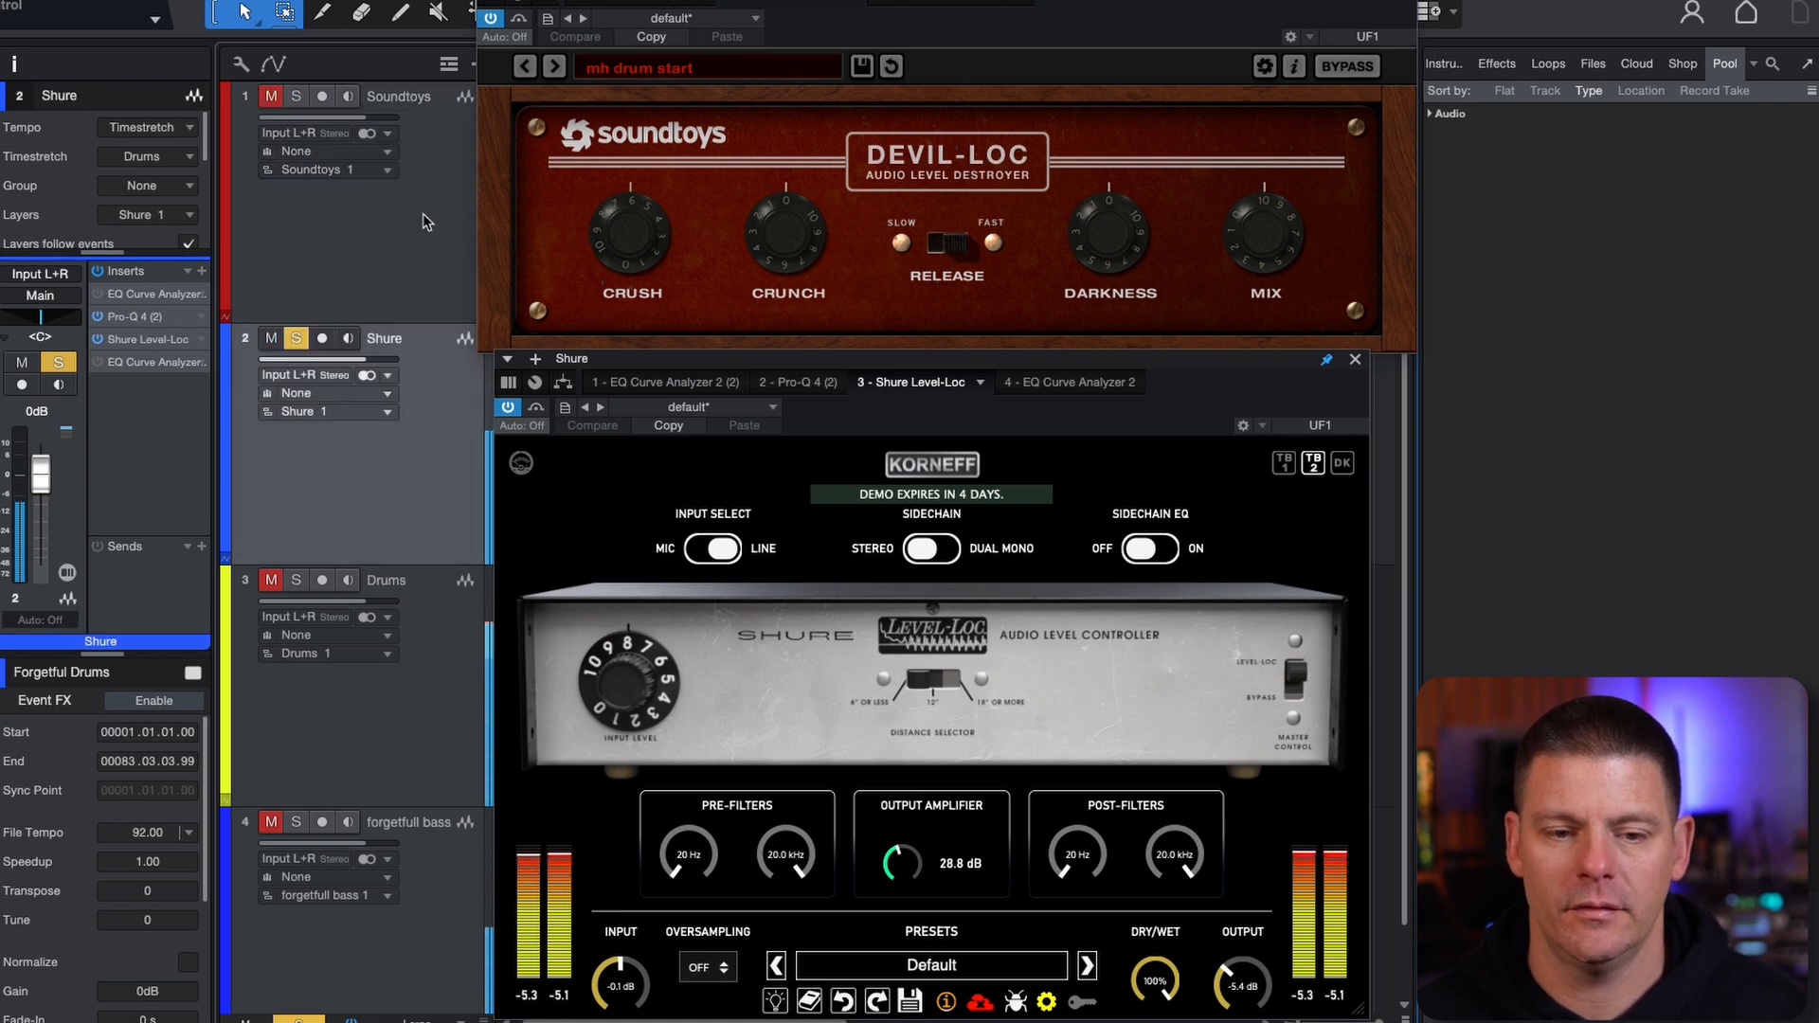